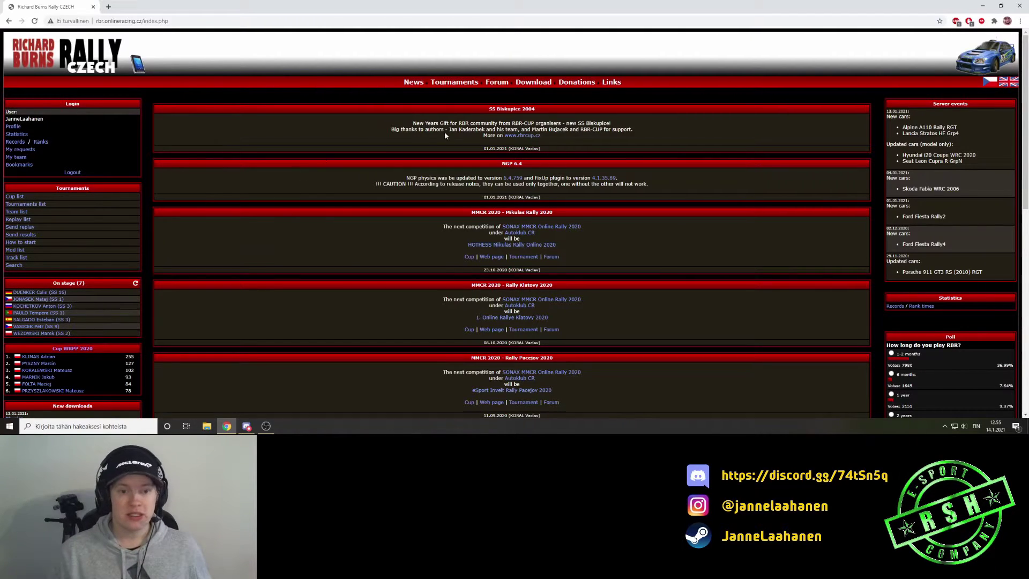
{"action": "left_click", "coordinate": [448, 88]}
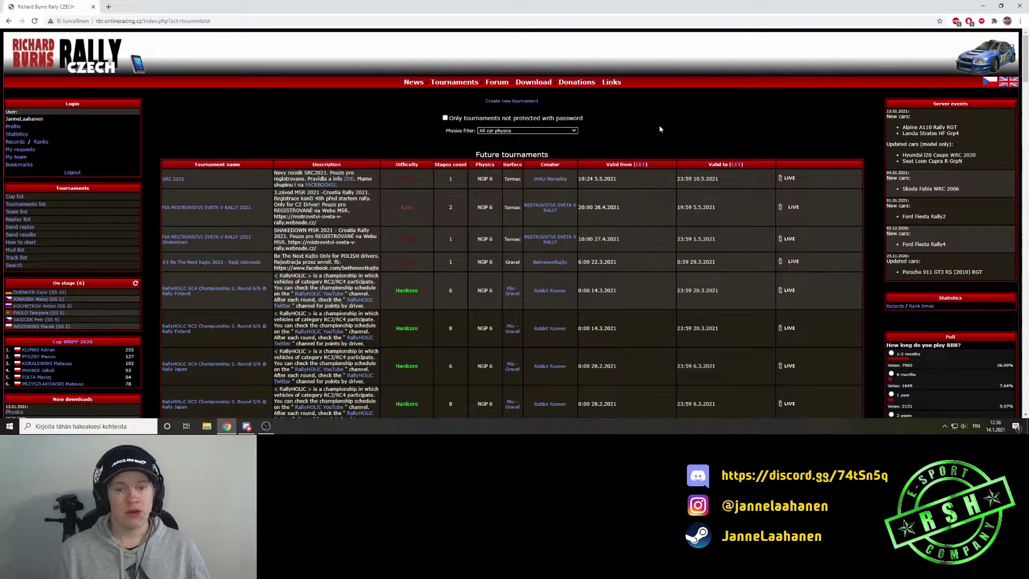
{"action": "left_click", "coordinate": [576, 81]}
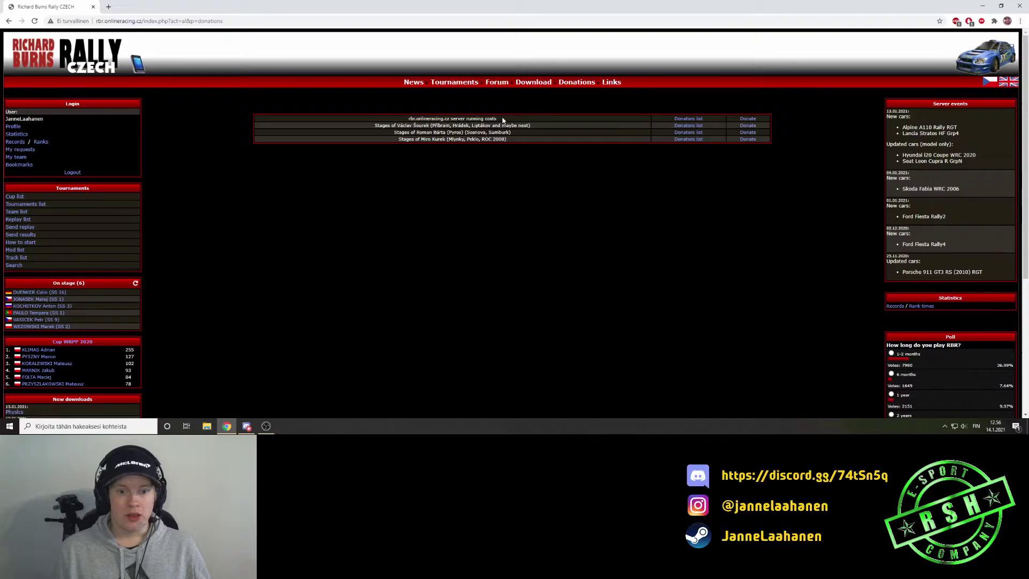
{"action": "left_click_drag", "start_coordinate": [502, 120], "coordinate": [370, 113]}
{"action": "left_click", "coordinate": [377, 105]}
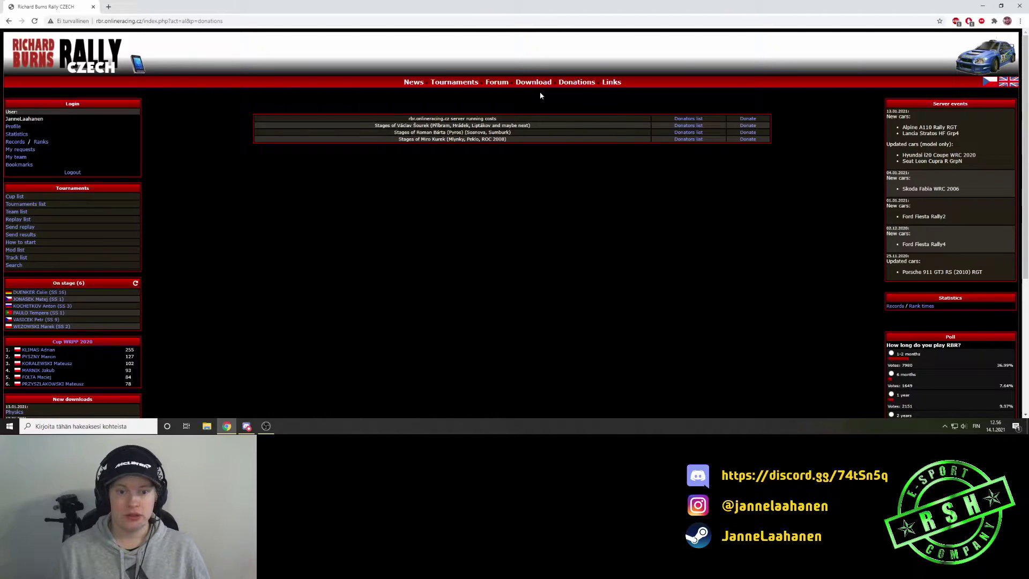
{"action": "left_click", "coordinate": [459, 84]}
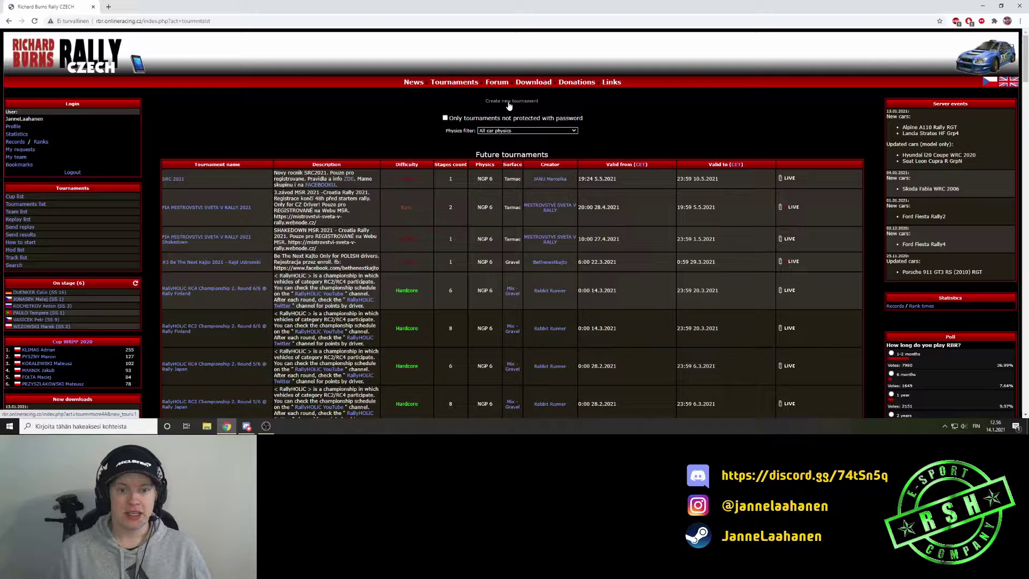
Step: Start a new tournament named 'Janne's Super Nice Rally'
{"action": "left_click", "coordinate": [500, 102]}
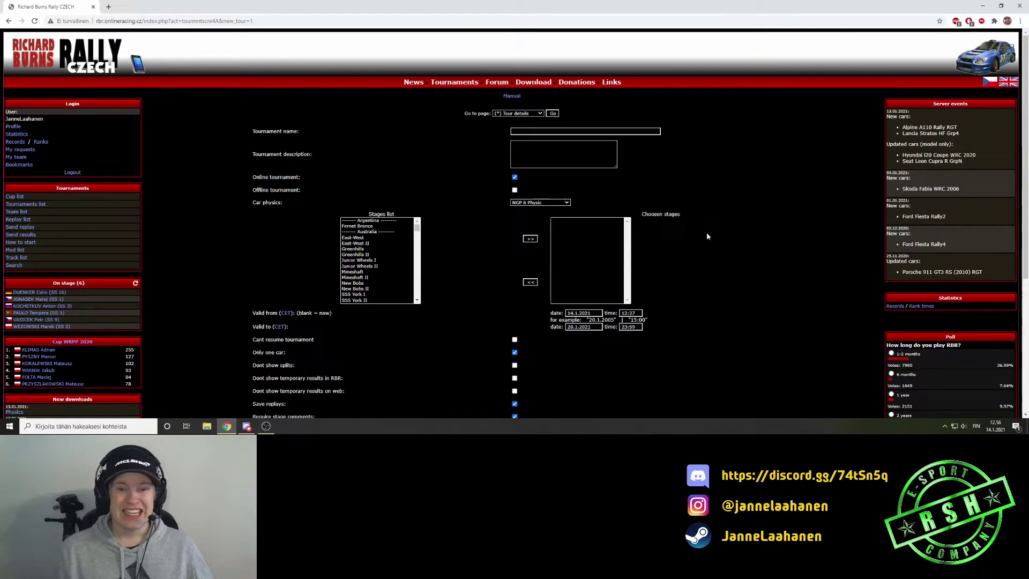
{"action": "left_click", "coordinate": [596, 131]}
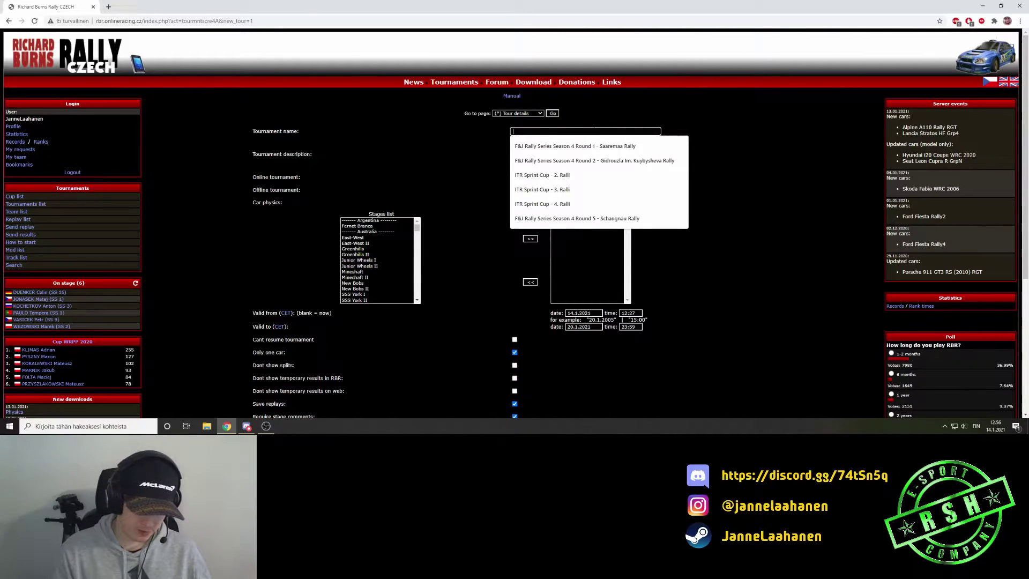
{"action": "type", "text": "Janne's"}
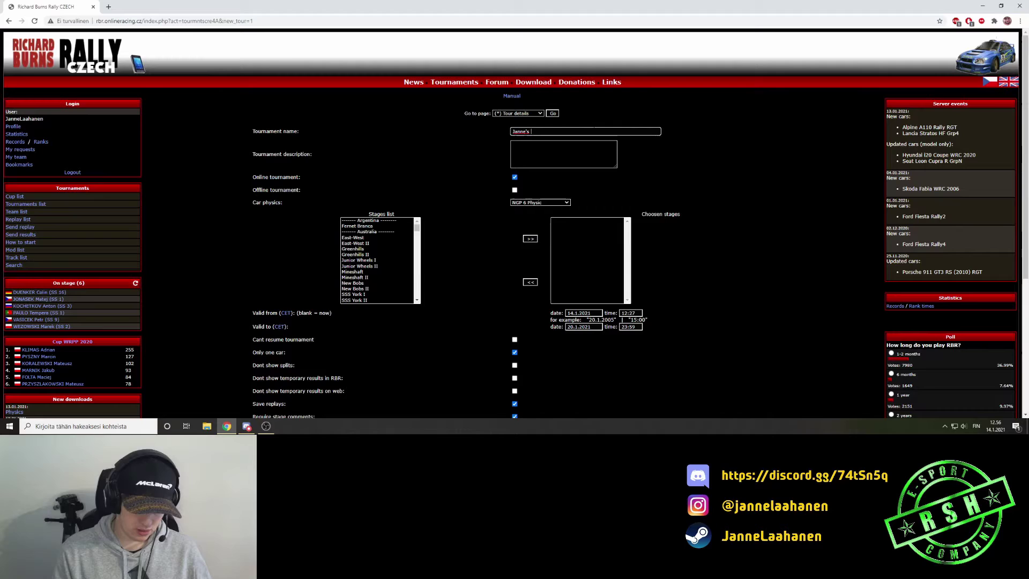
{"action": "type", "text": " Super Nice"}
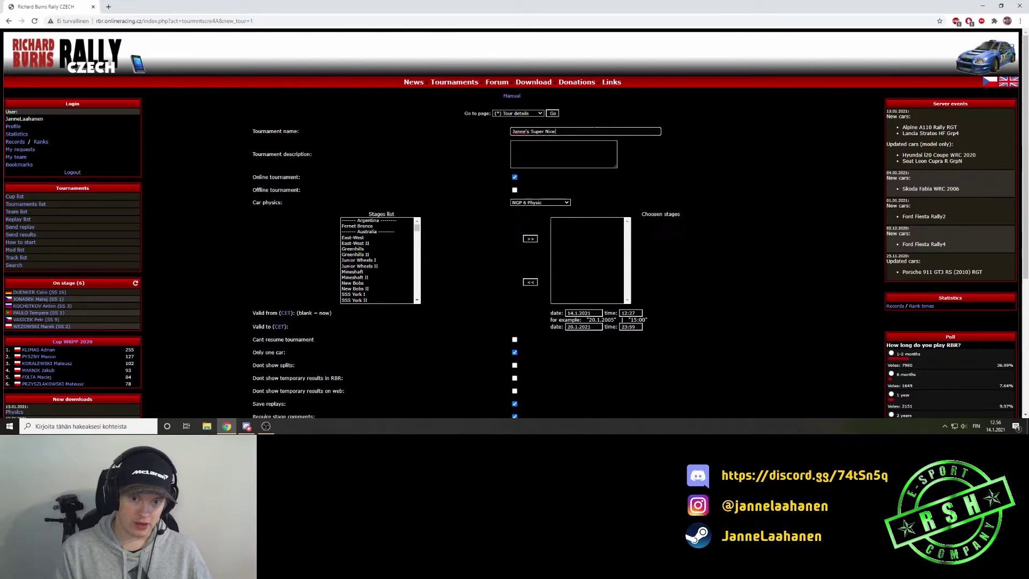
{"action": "type", "text": " Rally"}
{"action": "key", "text": "Tab"}
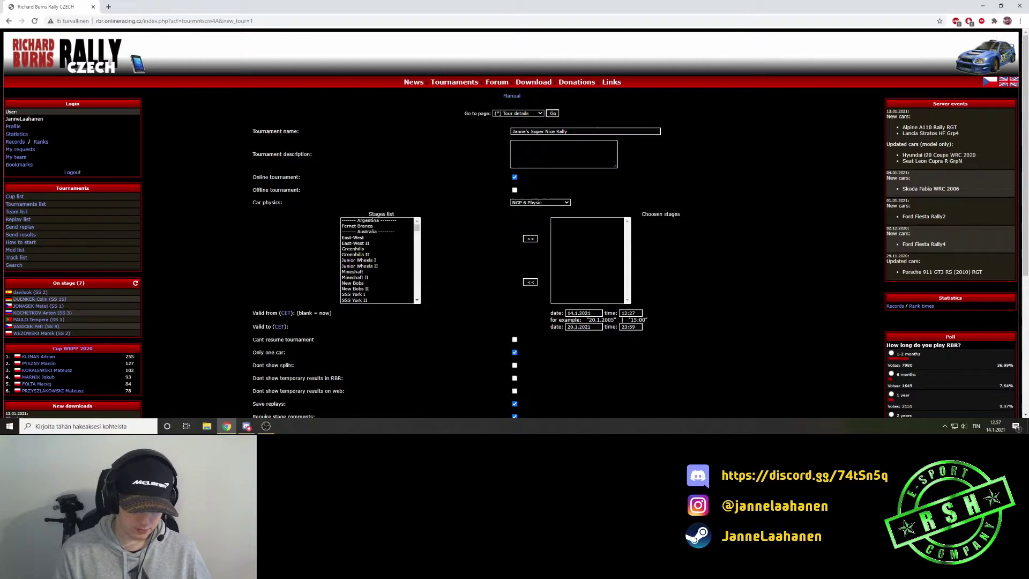
Step: Write the description 'We're not really going to Nice. Open for all.'
{"action": "type", "text": "We"}
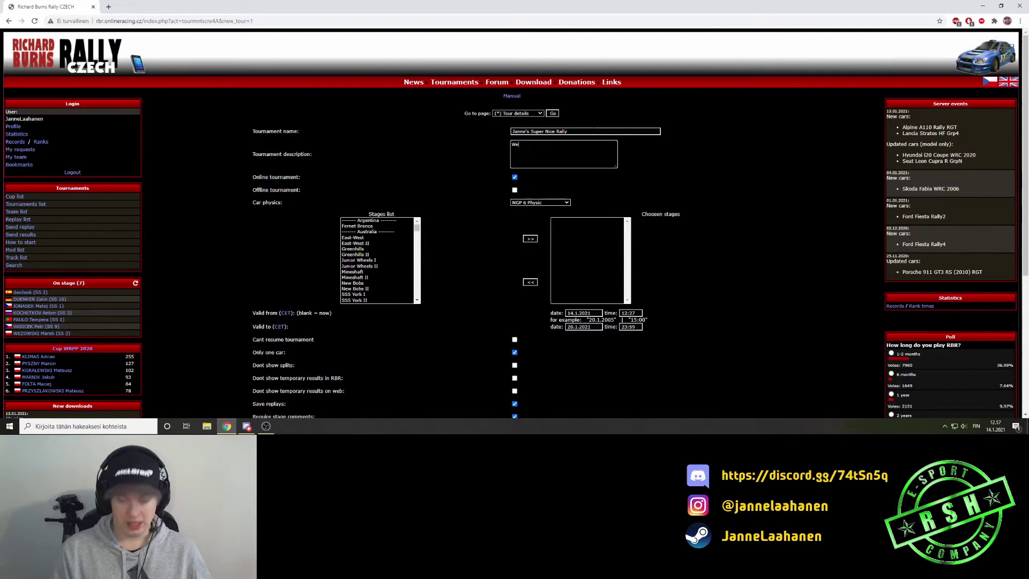
{"action": "type", "text": "'re not "}
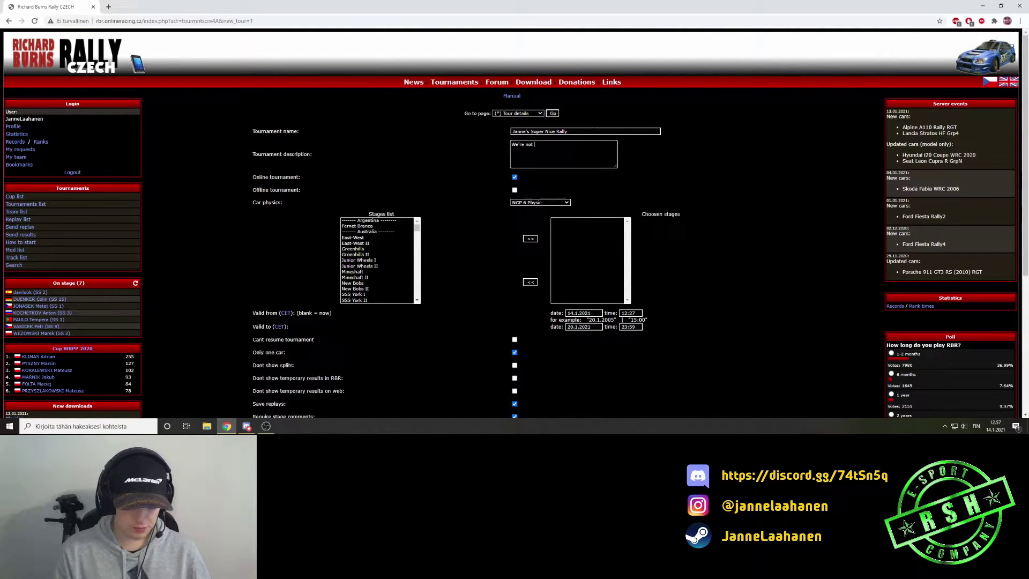
{"action": "type", "text": "really going to "}
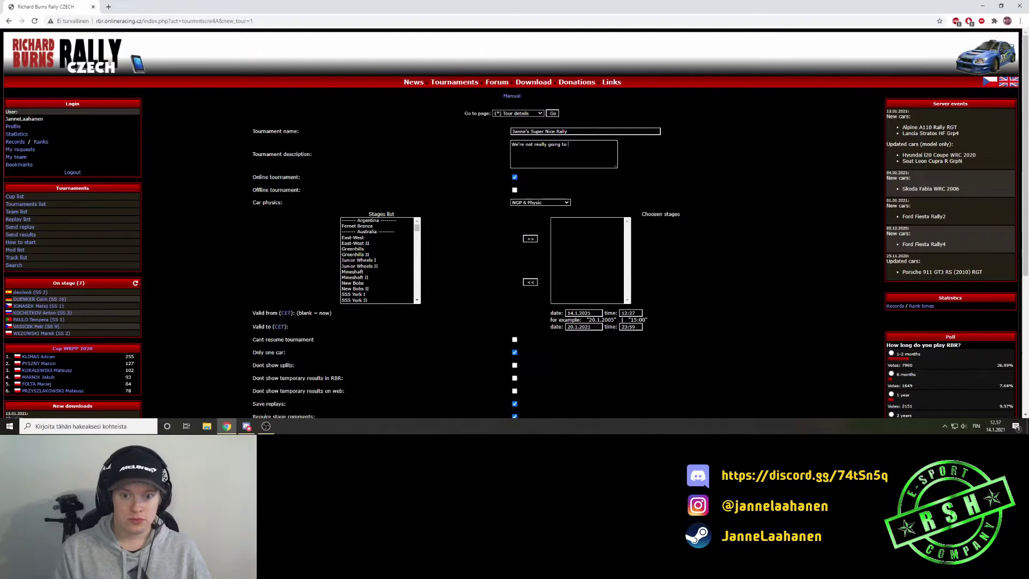
{"action": "type", "text": "Nice."}
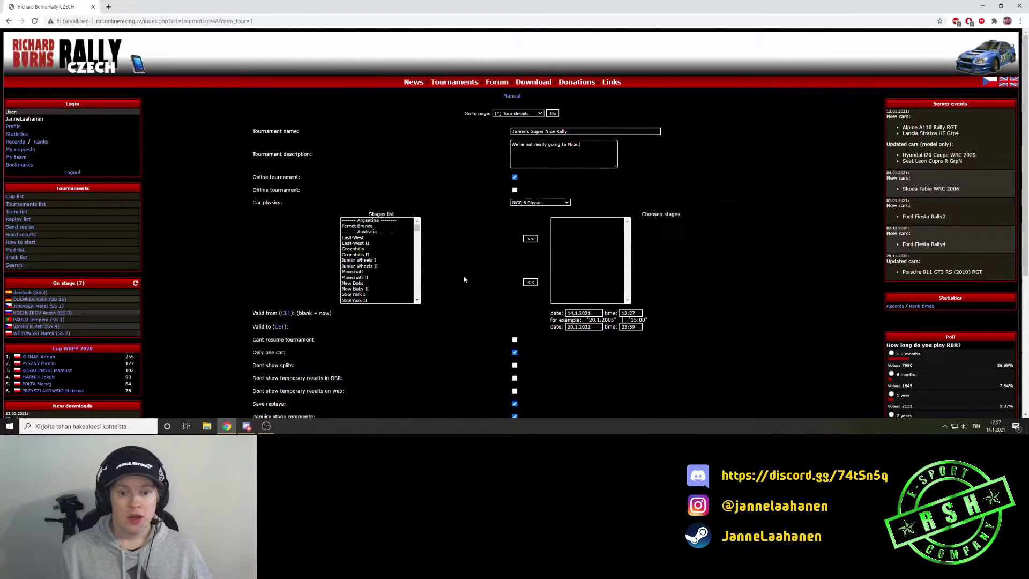
{"action": "left_click", "coordinate": [463, 276]}
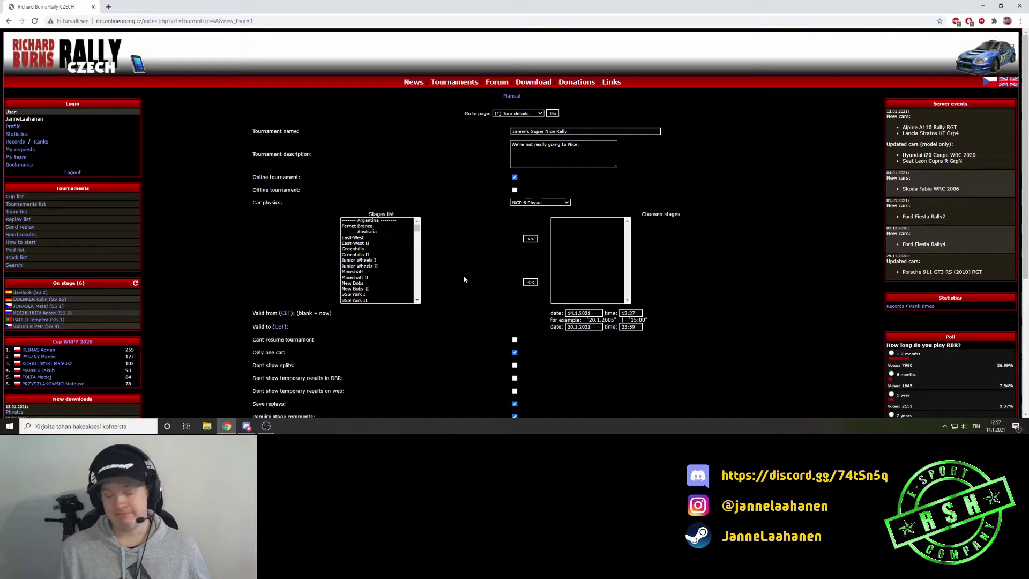
{"action": "left_click", "coordinate": [589, 156]}
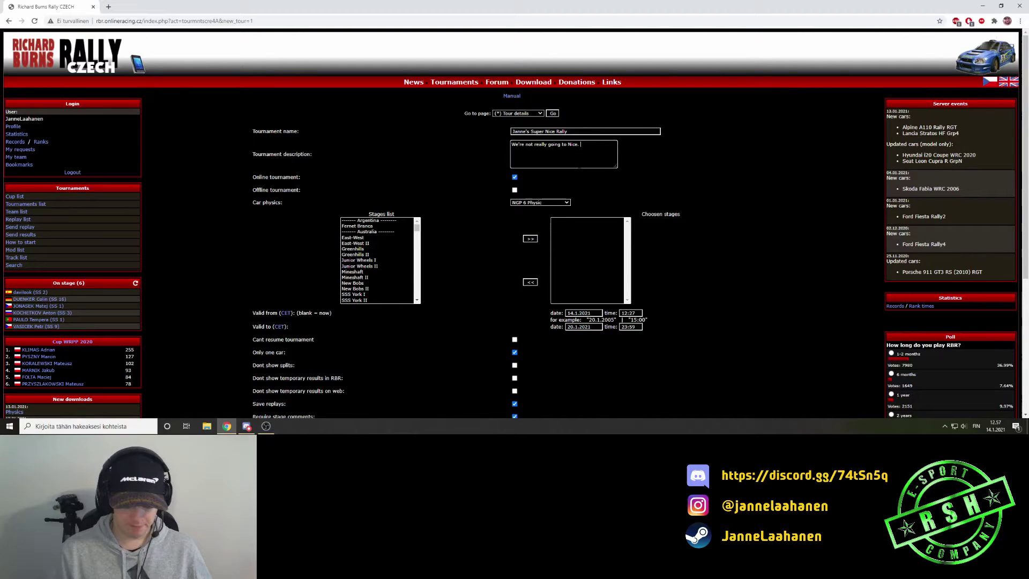
{"action": "type", "text": "Open for all."}
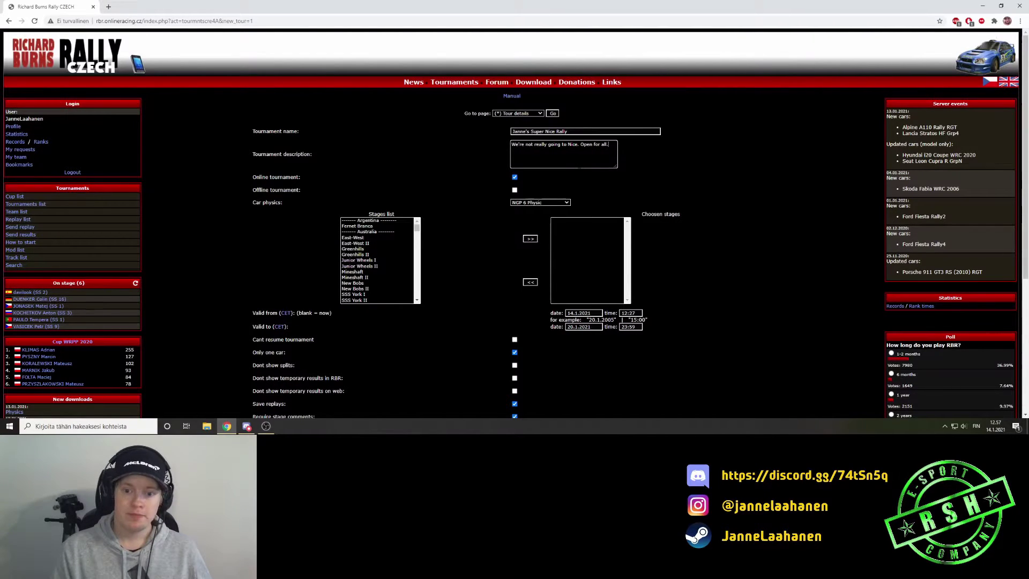
Step: Add Halenkovice SD and Svince to the chosen stages
{"action": "left_click", "coordinate": [483, 292]}
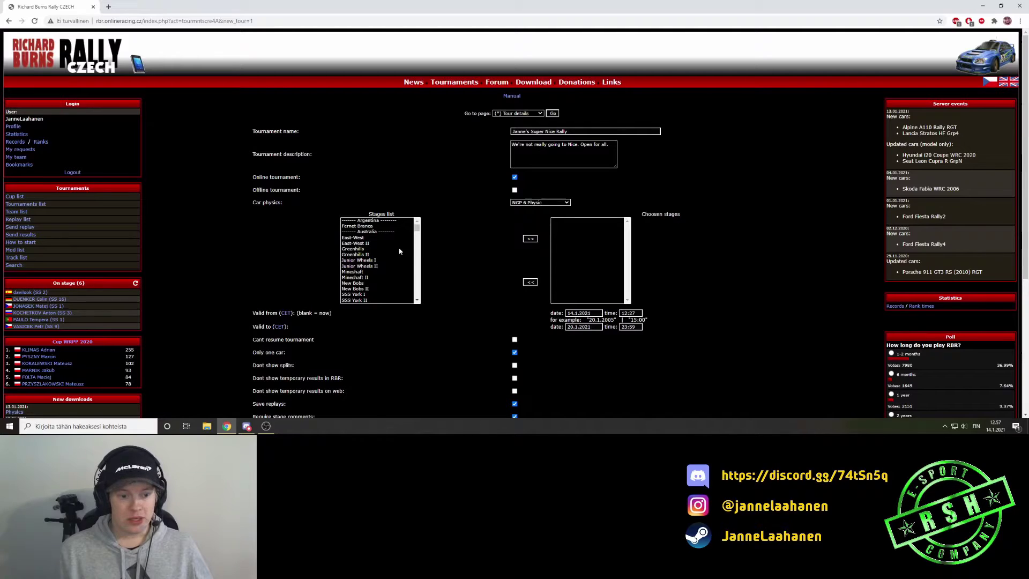
{"action": "scroll", "coordinate": [401, 256], "scroll_direction": "down", "scroll_amount": 10}
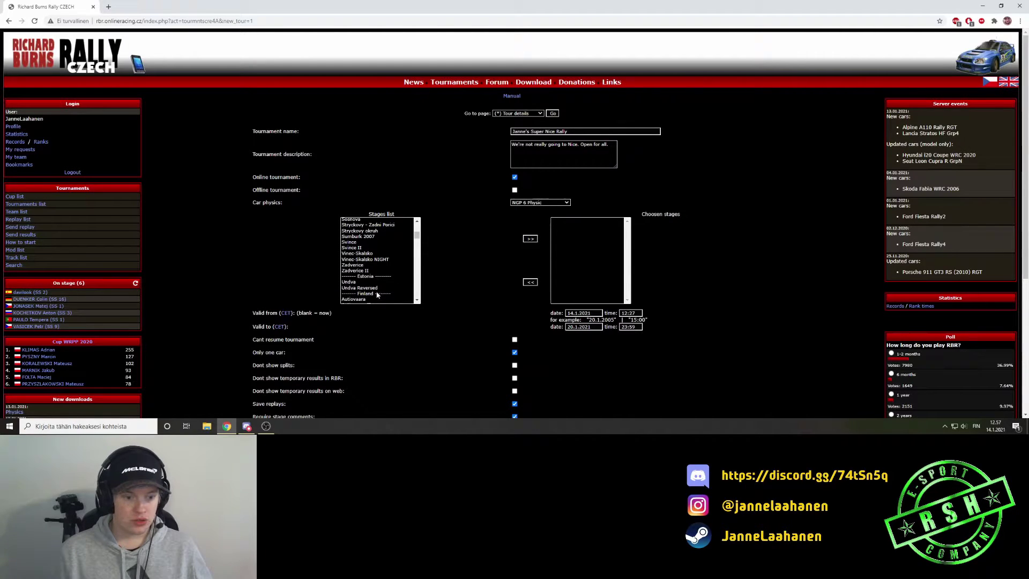
{"action": "scroll", "coordinate": [378, 294], "scroll_direction": "down", "scroll_amount": 5}
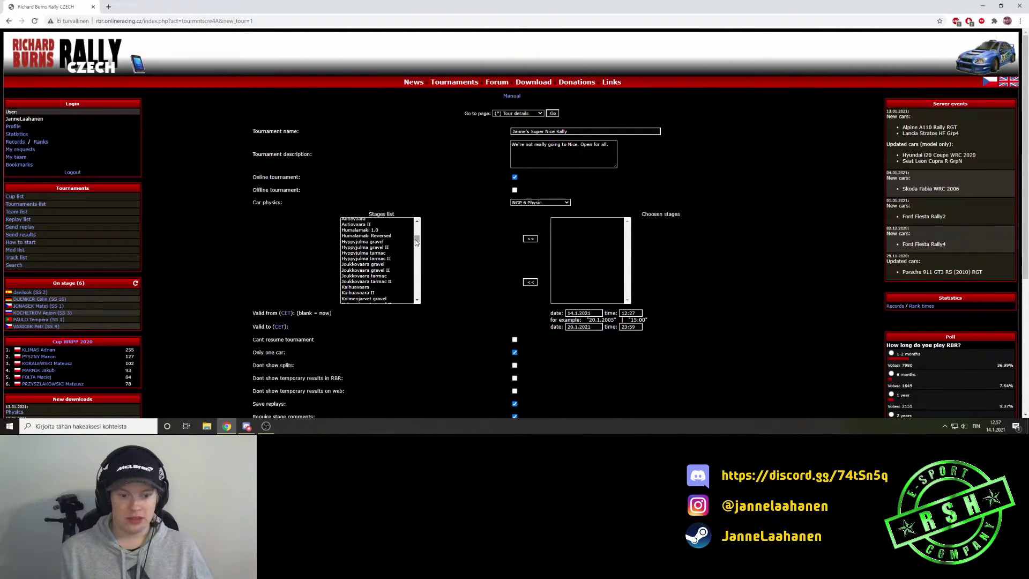
{"action": "scroll", "coordinate": [415, 242], "scroll_direction": "up", "scroll_amount": 5}
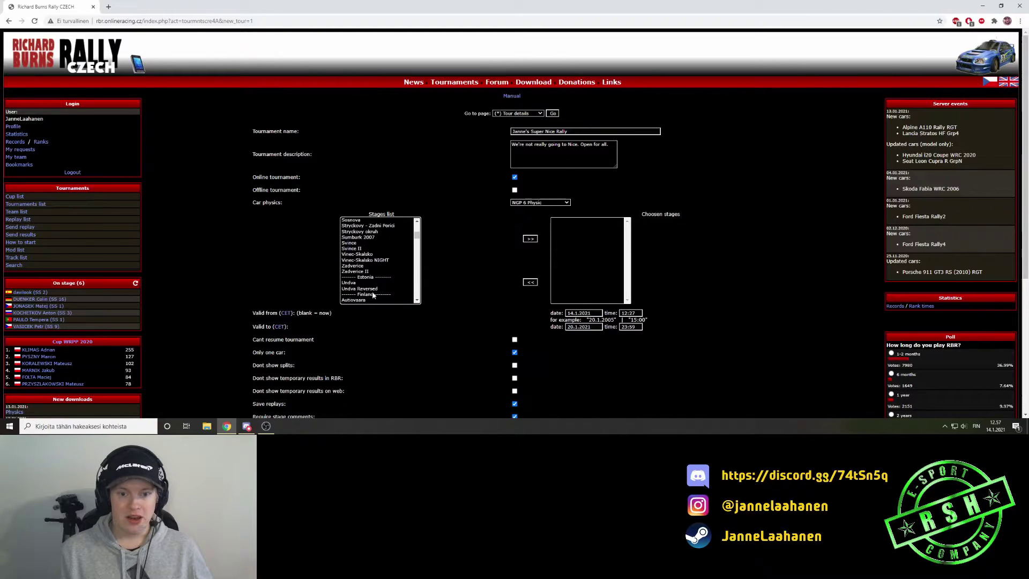
{"action": "scroll", "coordinate": [374, 295], "scroll_direction": "up", "scroll_amount": 10}
{"action": "scroll", "coordinate": [380, 265], "scroll_direction": "down", "scroll_amount": 2}
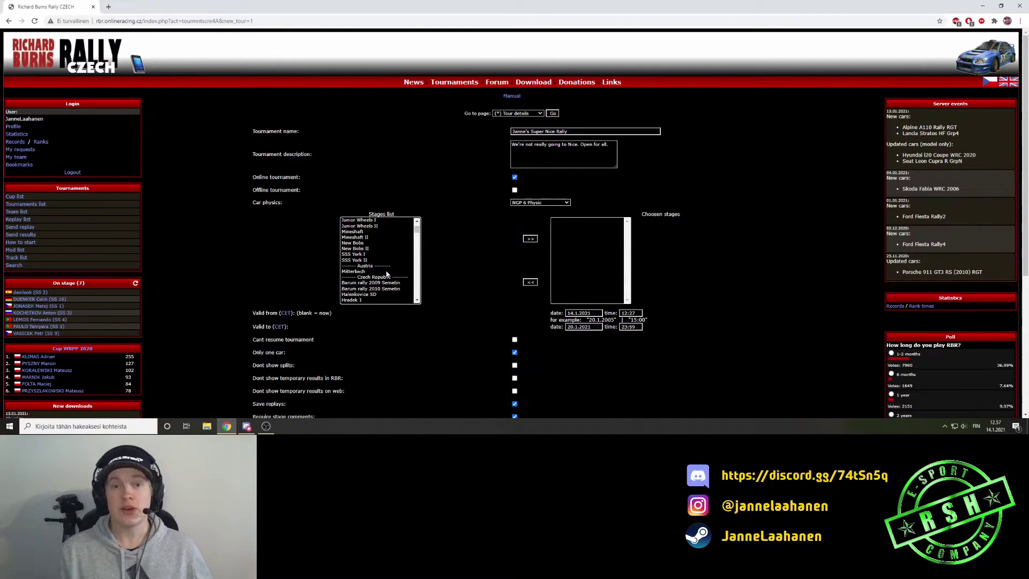
{"action": "scroll", "coordinate": [388, 264], "scroll_direction": "down", "scroll_amount": 2}
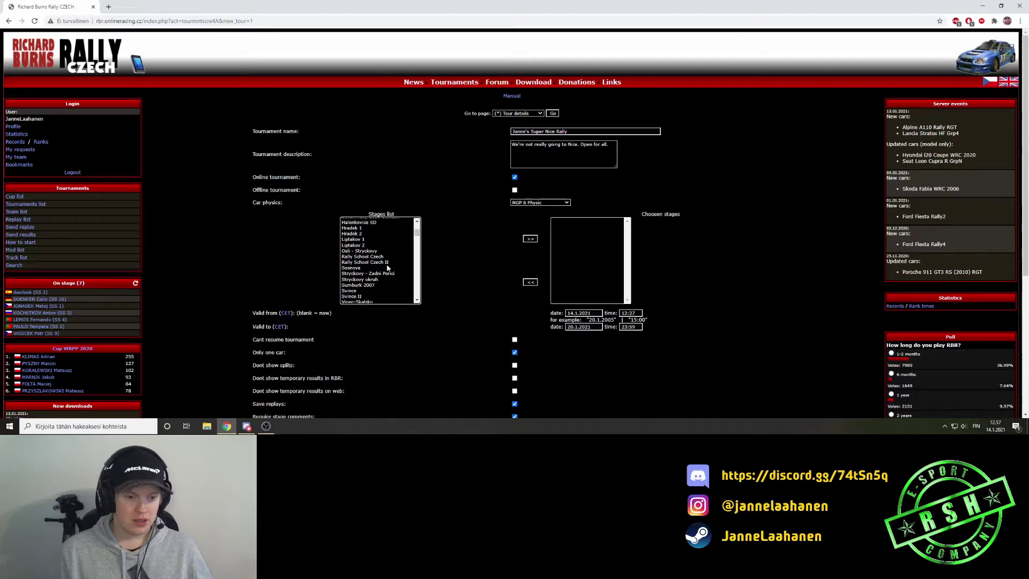
{"action": "left_click", "coordinate": [359, 253]}
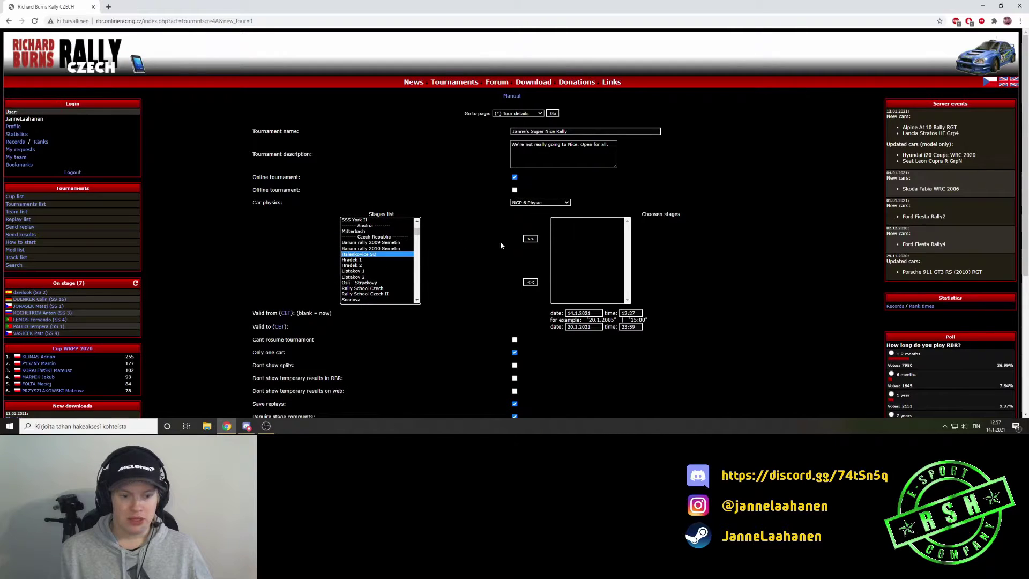
{"action": "left_click", "coordinate": [529, 238]}
{"action": "scroll", "coordinate": [397, 272], "scroll_direction": "down", "scroll_amount": 2}
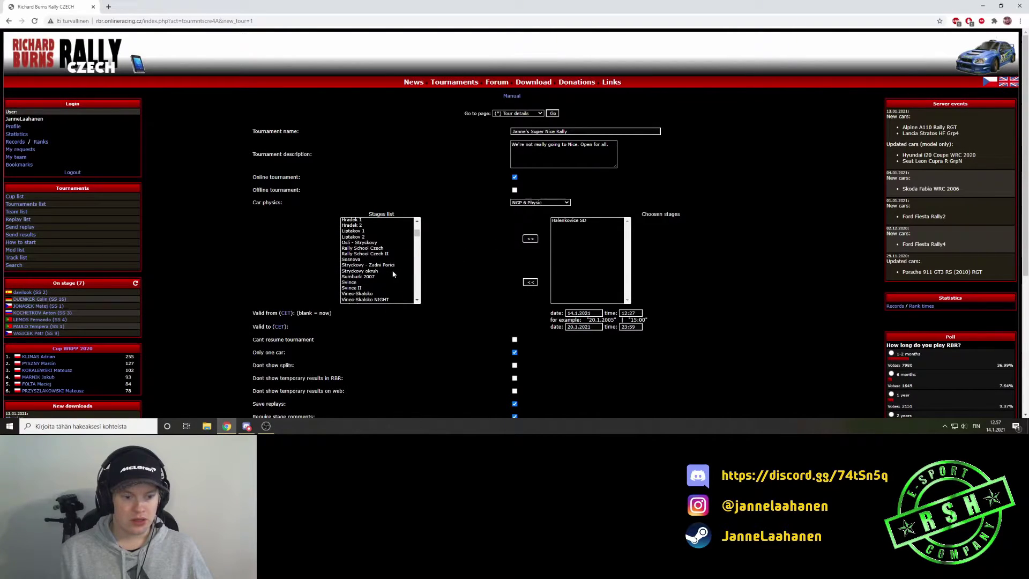
{"action": "scroll", "coordinate": [396, 263], "scroll_direction": "down", "scroll_amount": 2}
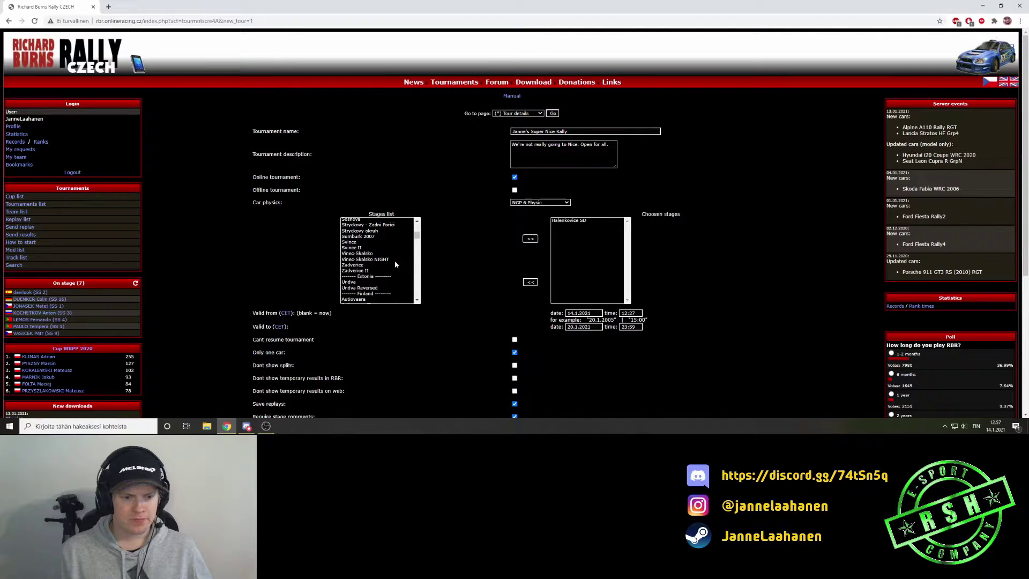
{"action": "scroll", "coordinate": [383, 255], "scroll_direction": "down", "scroll_amount": 1}
{"action": "scroll", "coordinate": [375, 250], "scroll_direction": "up", "scroll_amount": 1}
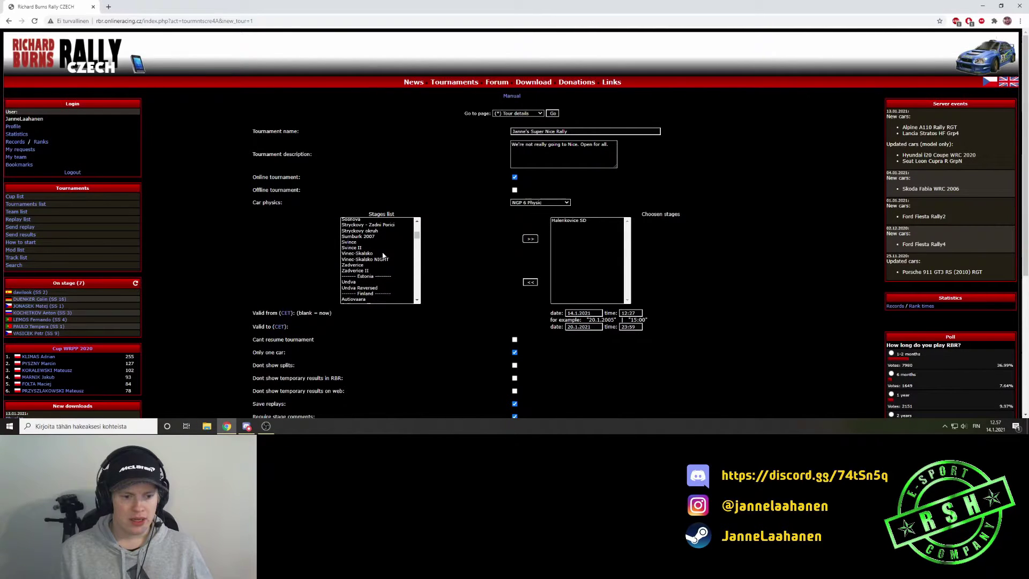
{"action": "left_click", "coordinate": [368, 242]}
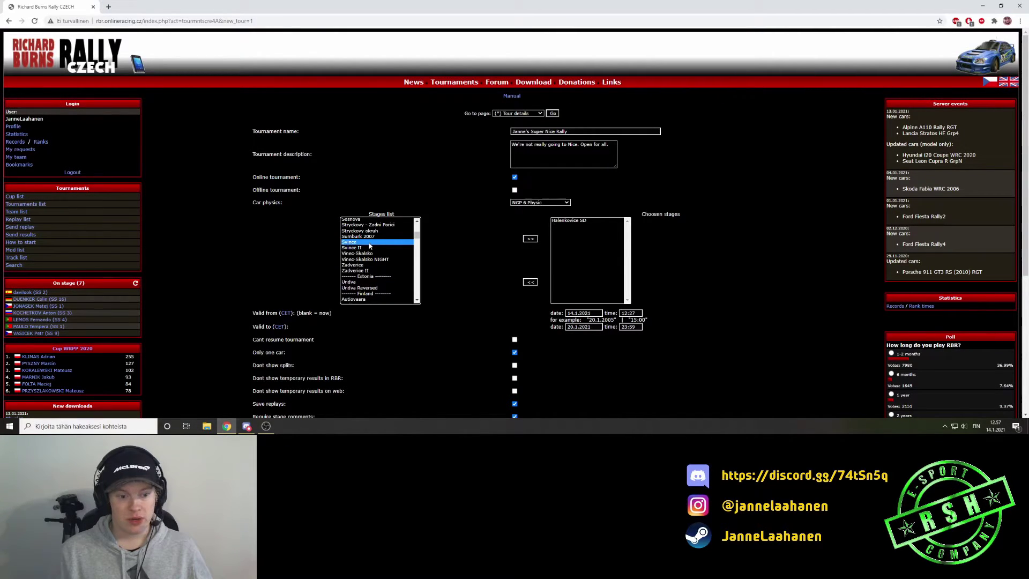
{"action": "left_click", "coordinate": [529, 240]}
Step: Add Puy du Lac, Peyregrosse - Mandagout and Luceram-Col Saint Roch to the chosen stages
{"action": "scroll", "coordinate": [372, 255], "scroll_direction": "down", "scroll_amount": 5}
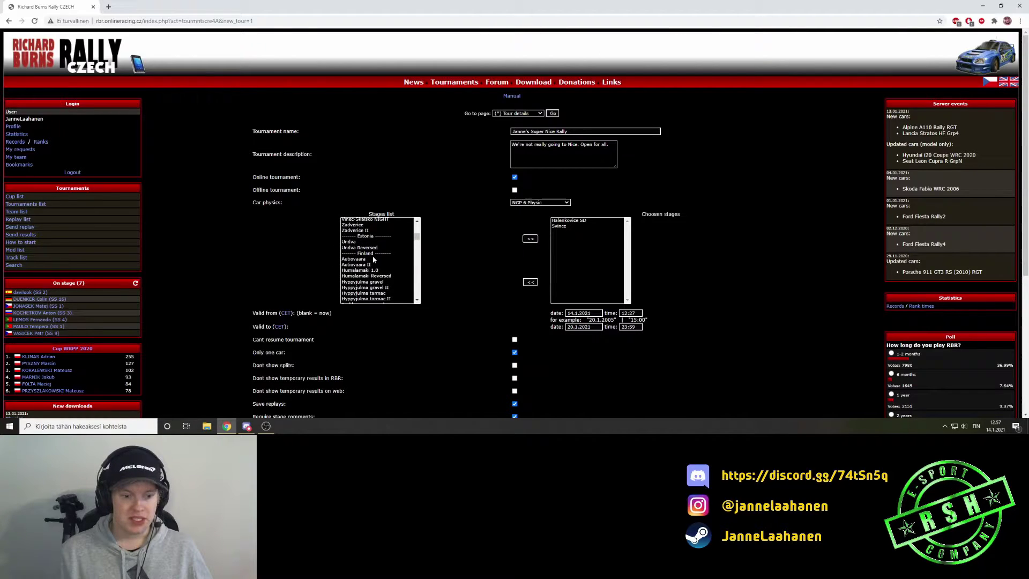
{"action": "scroll", "coordinate": [376, 261], "scroll_direction": "down", "scroll_amount": 2}
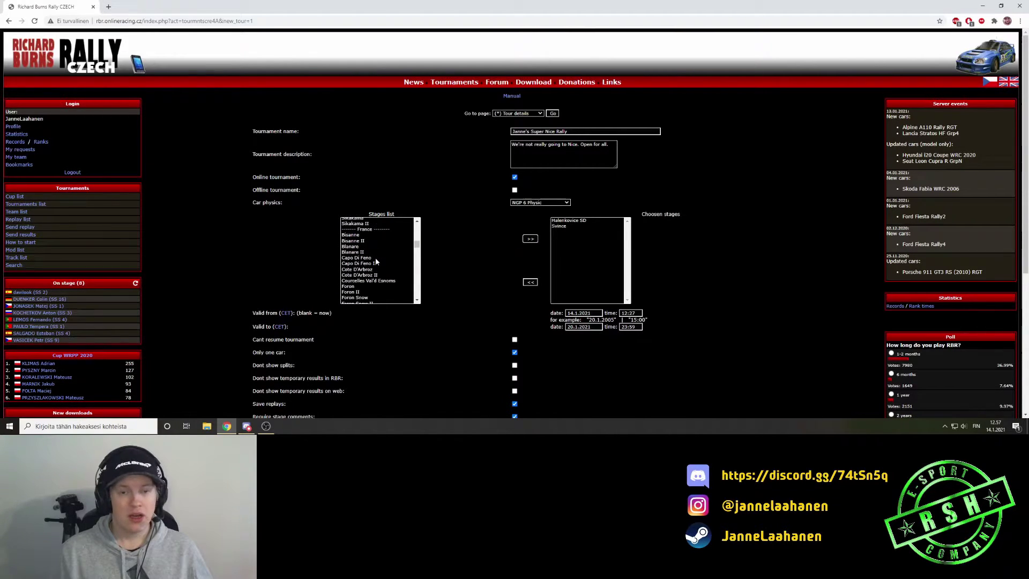
{"action": "scroll", "coordinate": [378, 260], "scroll_direction": "down", "scroll_amount": 2}
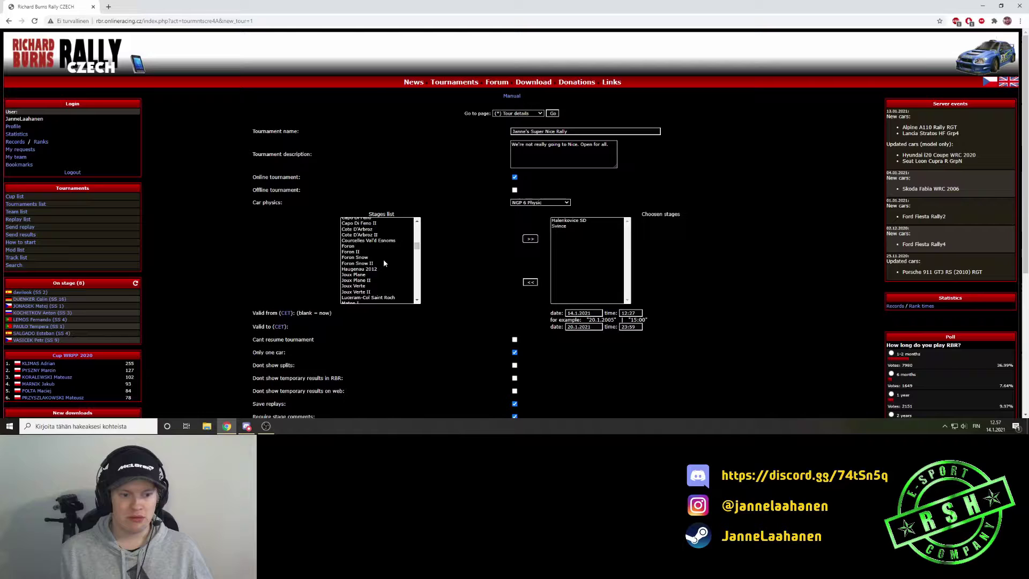
{"action": "scroll", "coordinate": [384, 259], "scroll_direction": "down", "scroll_amount": 5}
{"action": "left_click", "coordinate": [362, 257]}
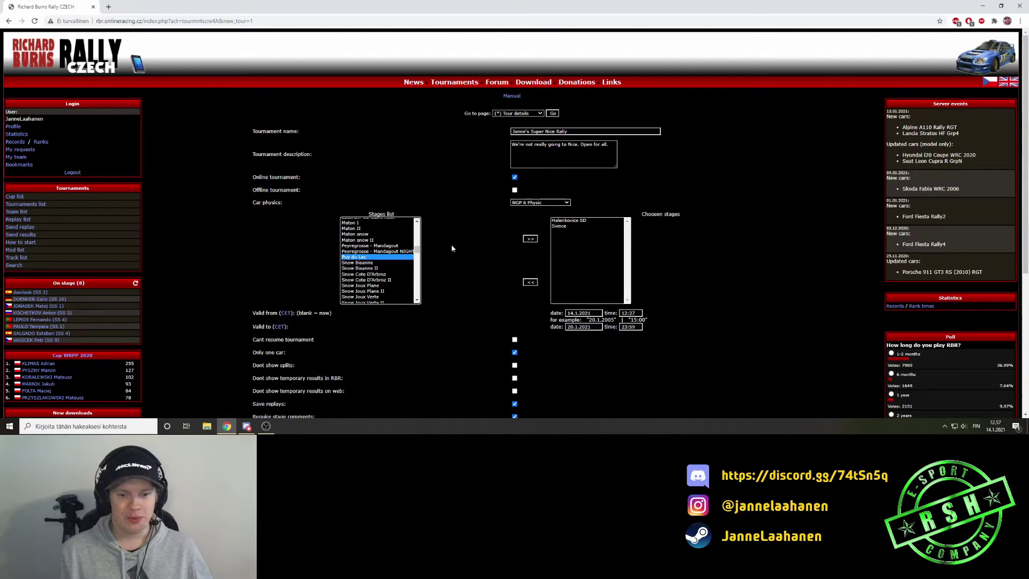
{"action": "left_click", "coordinate": [529, 239]}
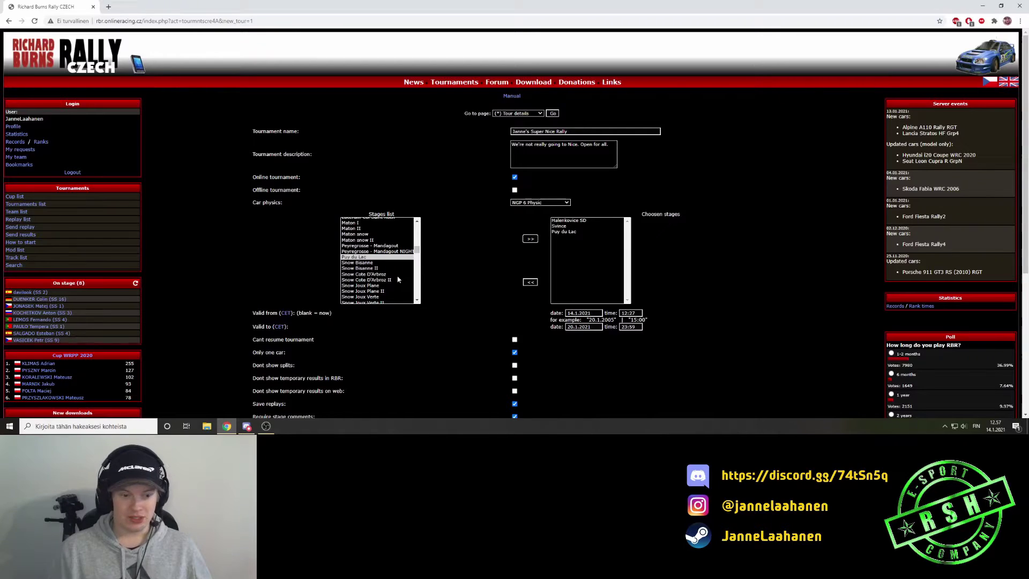
{"action": "scroll", "coordinate": [384, 270], "scroll_direction": "up", "scroll_amount": 1}
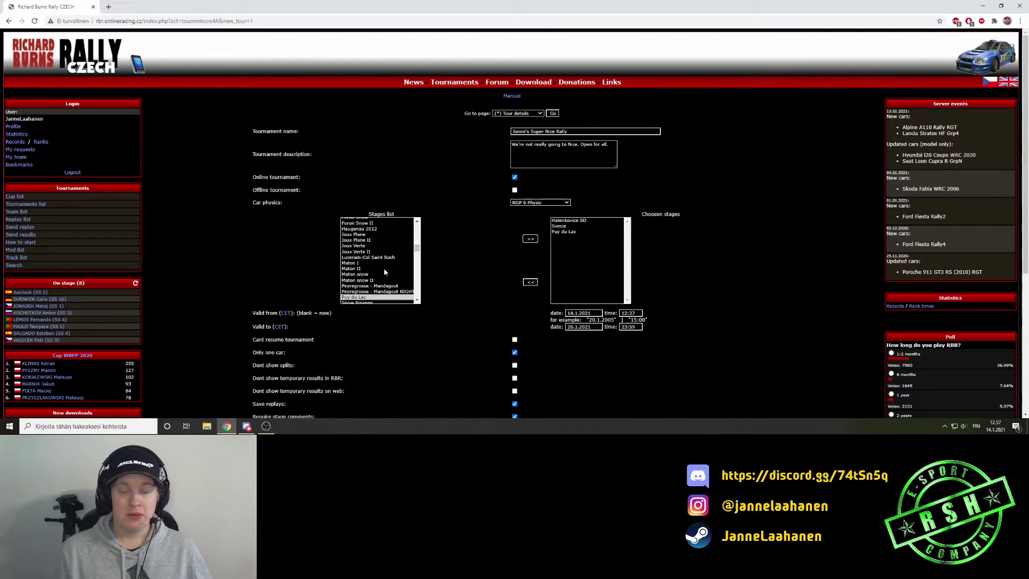
{"action": "left_click", "coordinate": [388, 286]}
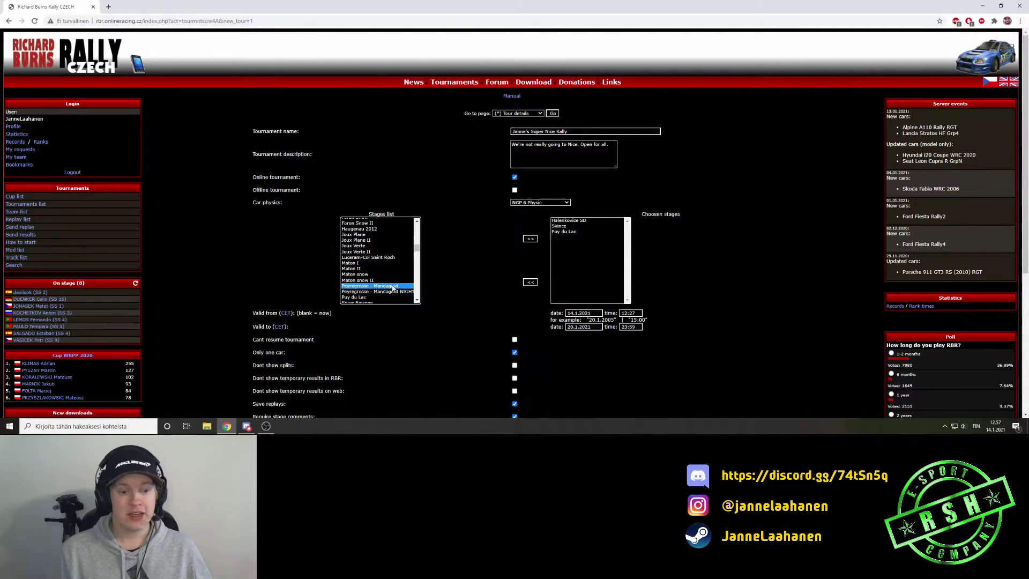
{"action": "left_click", "coordinate": [530, 239]}
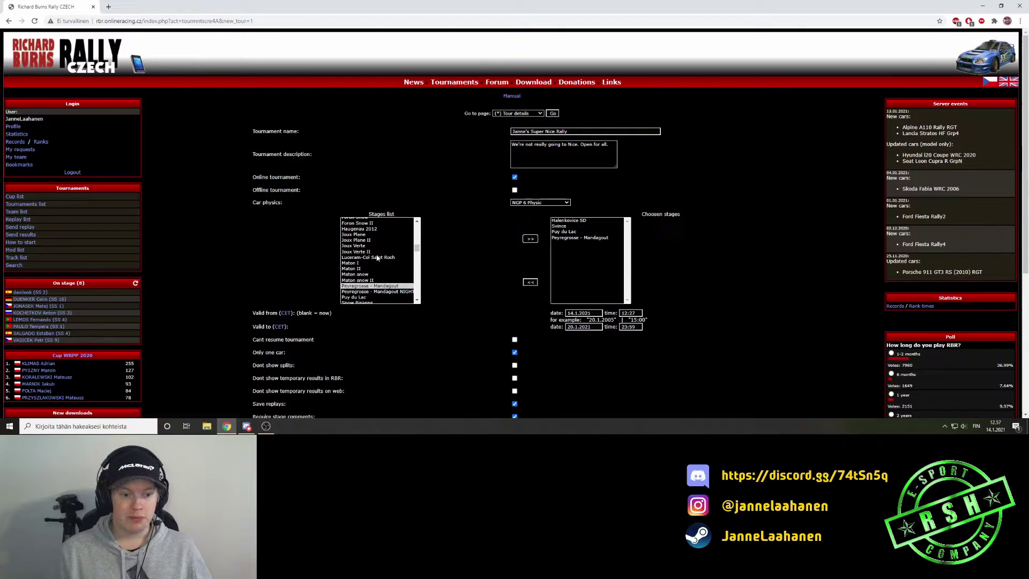
{"action": "left_click", "coordinate": [376, 258]}
{"action": "left_click", "coordinate": [530, 239]}
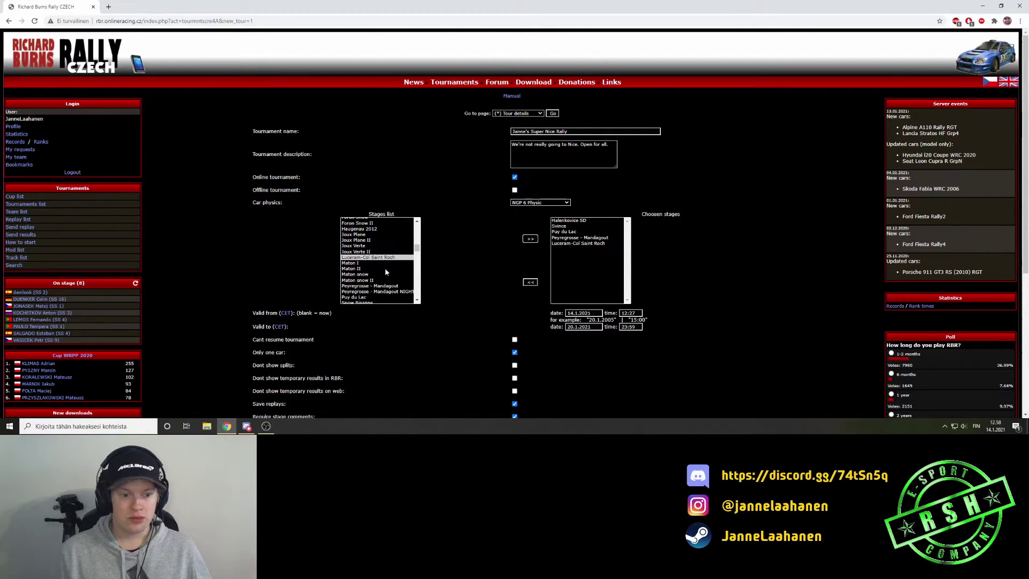
Step: Find Capo Di Feno in the stages list and add it as the sixth stage
{"action": "scroll", "coordinate": [386, 278], "scroll_direction": "up", "scroll_amount": 3}
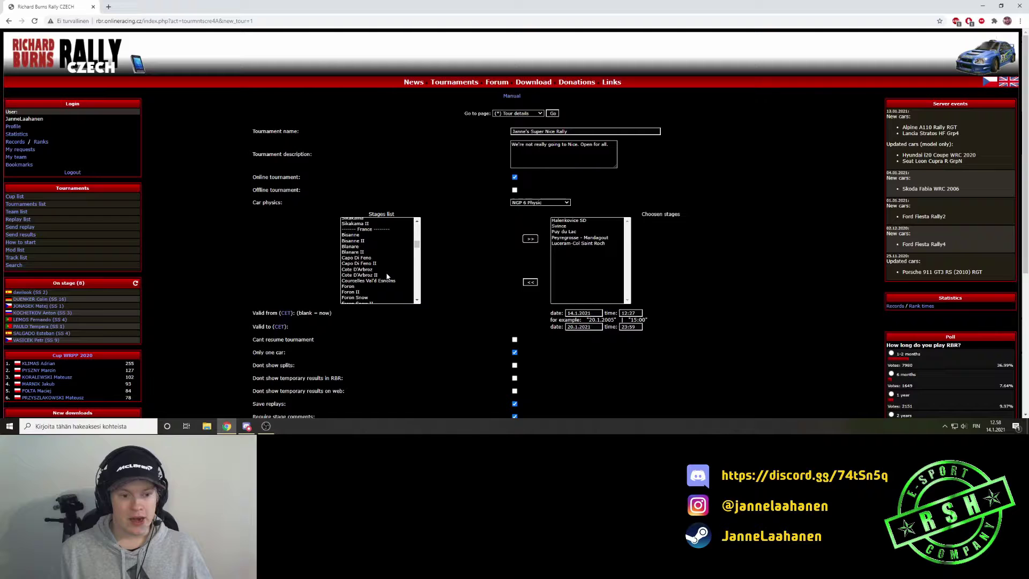
{"action": "scroll", "coordinate": [387, 275], "scroll_direction": "down", "scroll_amount": 10}
{"action": "scroll", "coordinate": [387, 275], "scroll_direction": "down", "scroll_amount": 5}
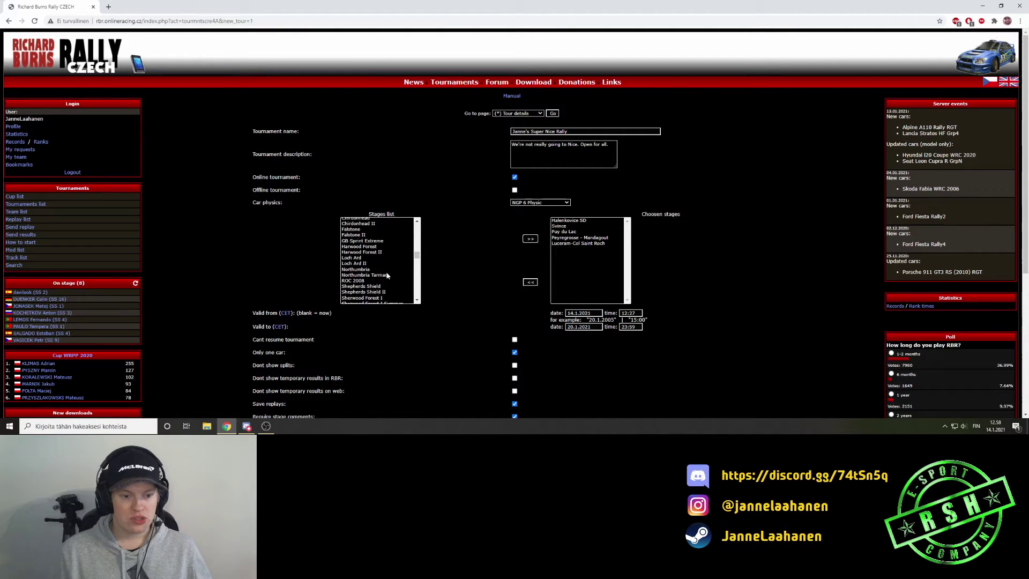
{"action": "scroll", "coordinate": [387, 275], "scroll_direction": "down", "scroll_amount": 2}
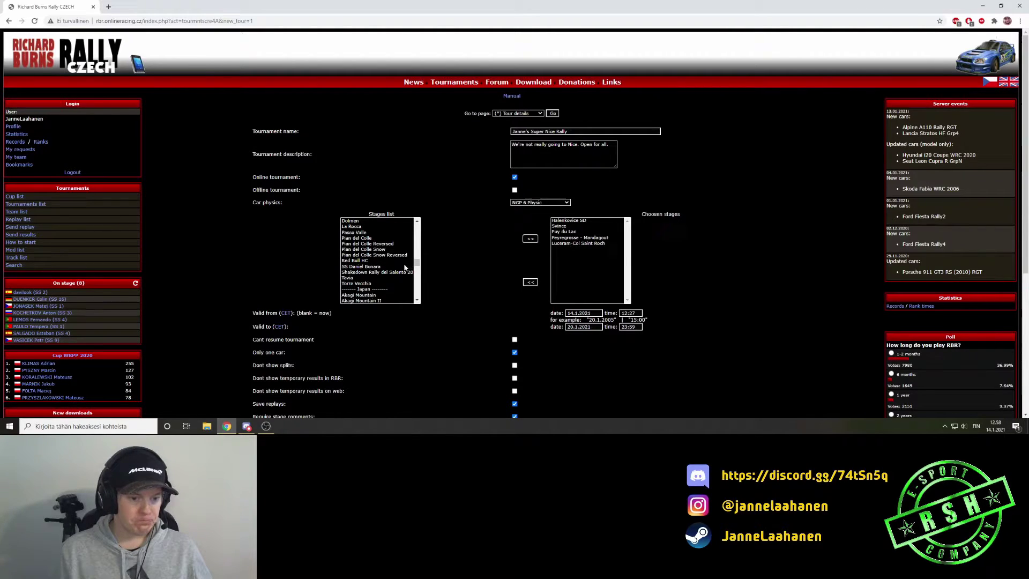
{"action": "scroll", "coordinate": [405, 262], "scroll_direction": "up", "scroll_amount": 6}
{"action": "scroll", "coordinate": [399, 258], "scroll_direction": "up", "scroll_amount": 8}
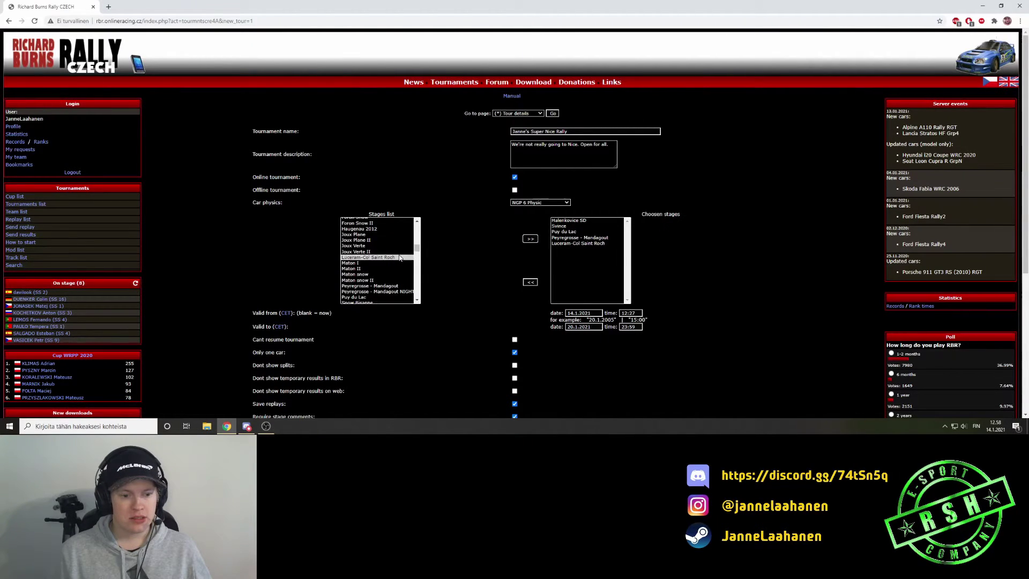
{"action": "scroll", "coordinate": [395, 262], "scroll_direction": "up", "scroll_amount": 3}
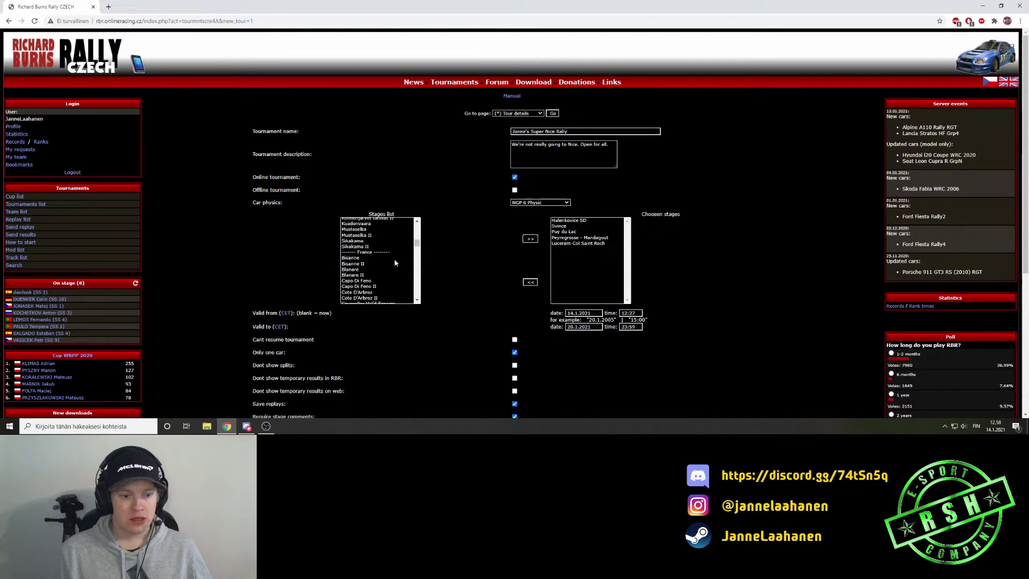
{"action": "scroll", "coordinate": [393, 264], "scroll_direction": "down", "scroll_amount": 3}
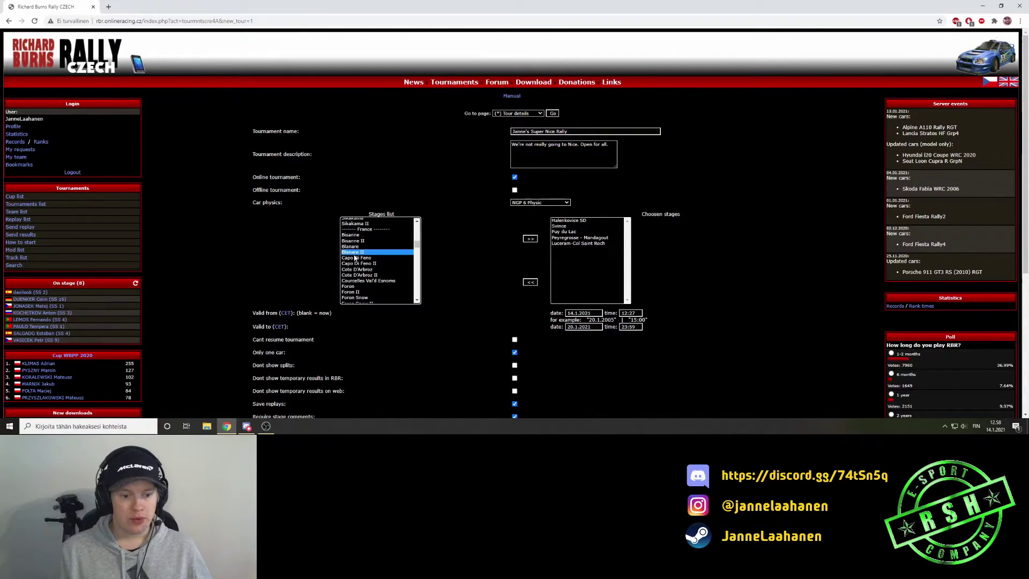
{"action": "left_click", "coordinate": [356, 257]}
{"action": "left_click", "coordinate": [530, 240]}
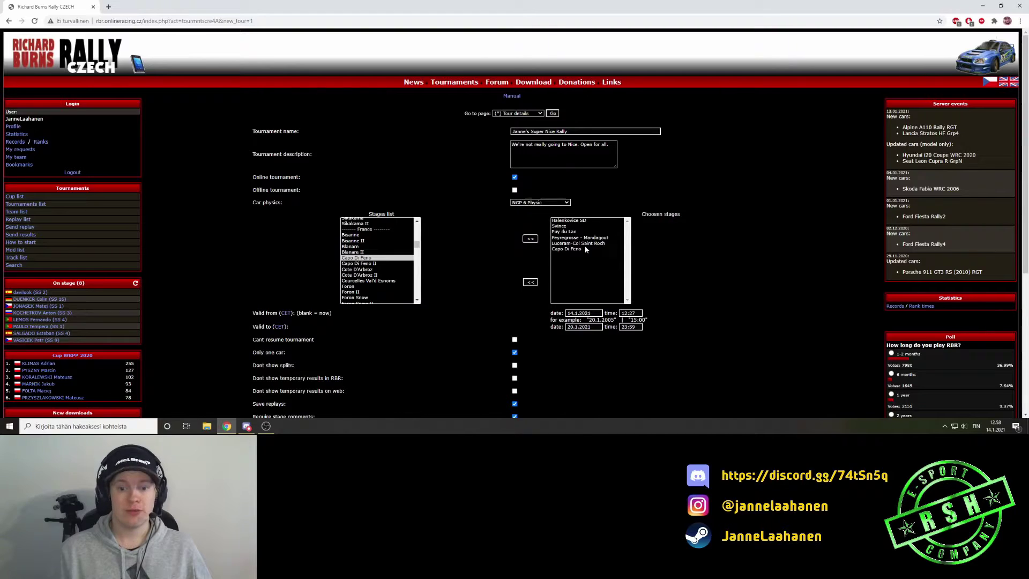
Step: Remove the accidentally added second Capo Di Feno from the chosen stages
{"action": "left_click", "coordinate": [363, 258]}
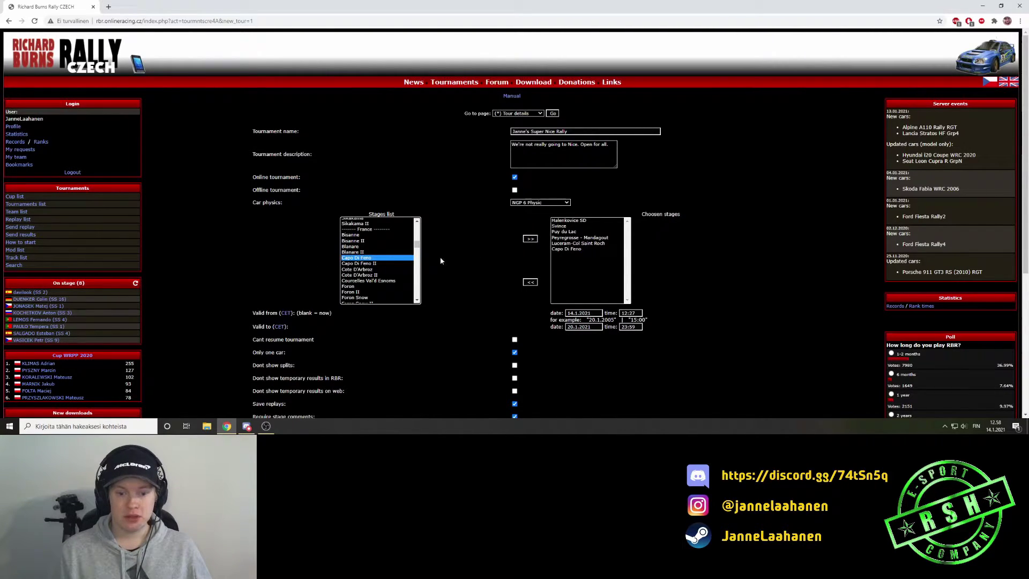
{"action": "left_click", "coordinate": [529, 239]}
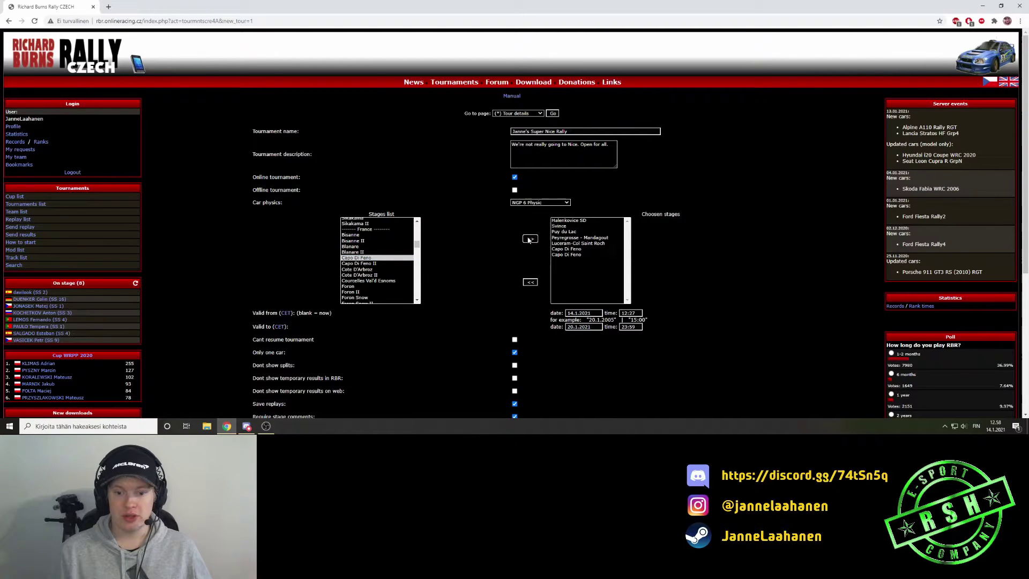
{"action": "left_click", "coordinate": [574, 238]}
{"action": "left_click_drag", "start_coordinate": [575, 241], "coordinate": [575, 256]}
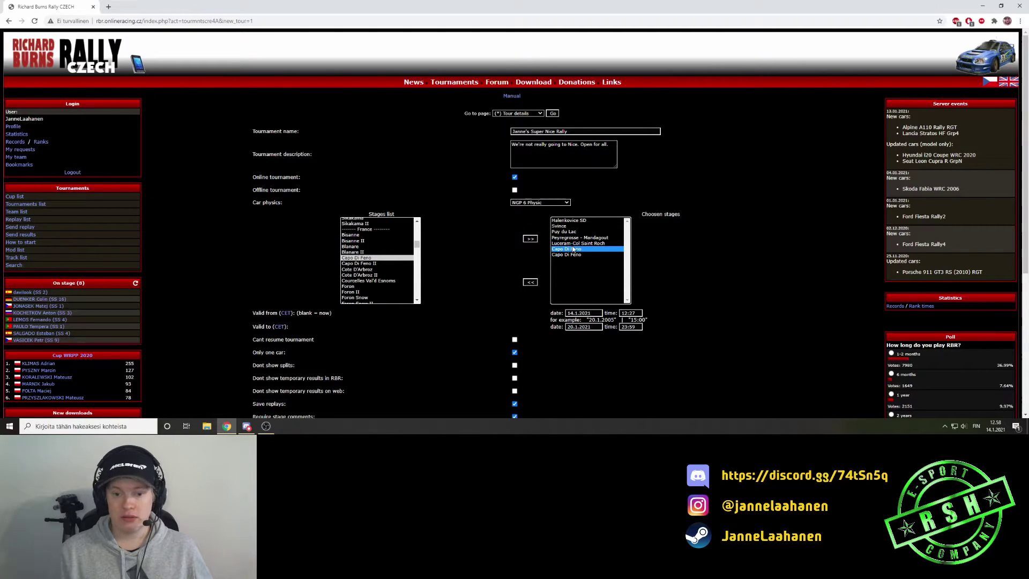
{"action": "left_click_drag", "start_coordinate": [572, 248], "coordinate": [561, 220]}
{"action": "left_click", "coordinate": [572, 249]}
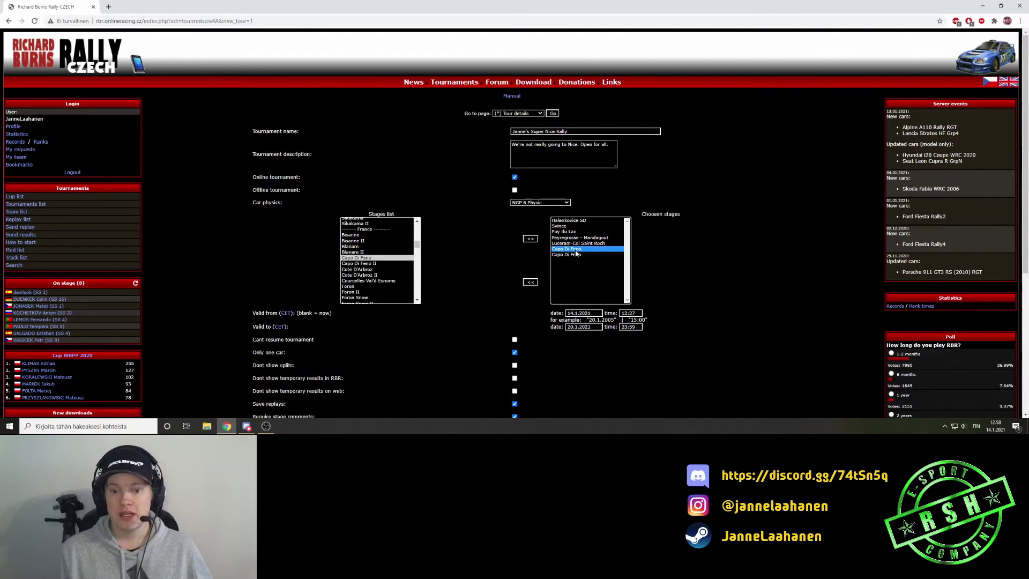
{"action": "left_click", "coordinate": [530, 282]}
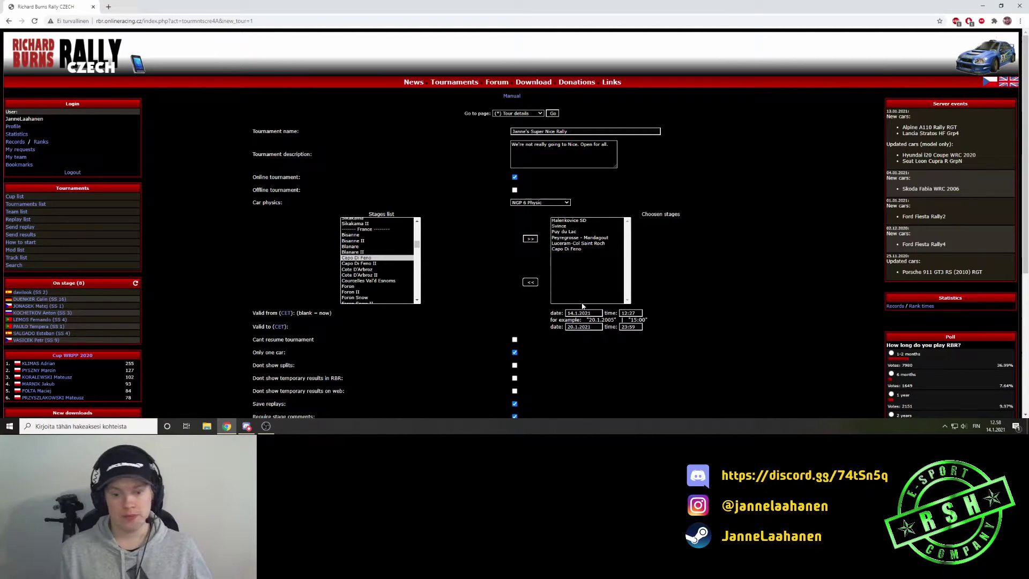
Step: Clear the 12:27 valid-from start time, leaving only the date
{"action": "scroll", "coordinate": [437, 306], "scroll_direction": "down", "scroll_amount": 3}
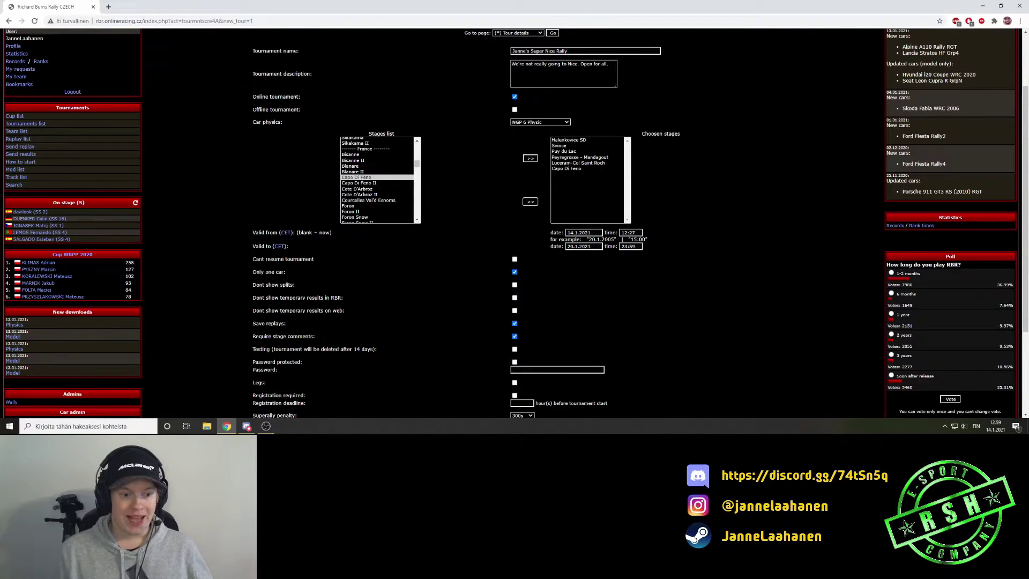
{"action": "triple_click", "coordinate": [630, 232]}
{"action": "key", "text": "BackSpace"}
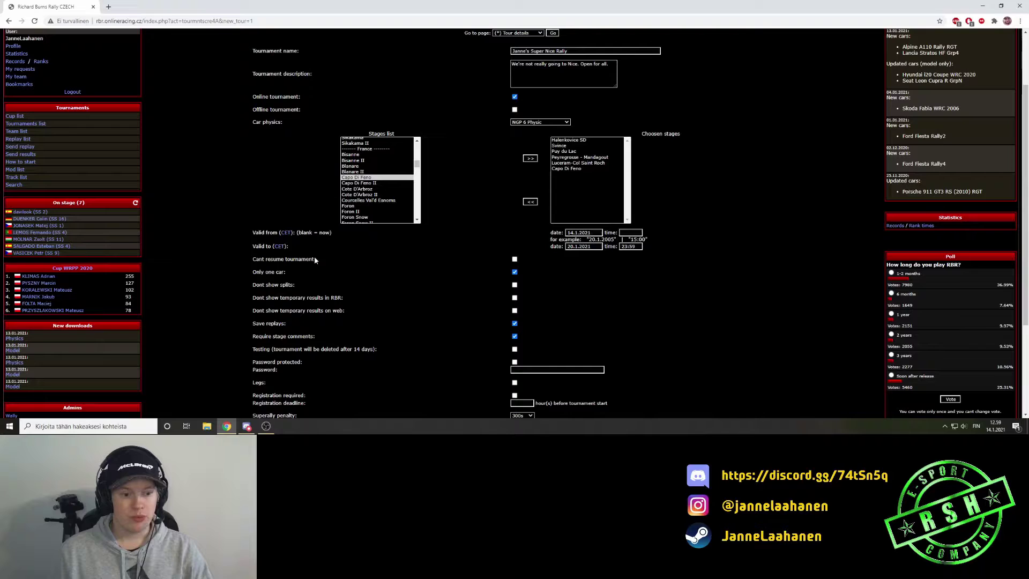
Step: Toggle the Cant resume tournament checkbox on and off to settle its setting
{"action": "left_click", "coordinate": [514, 259]}
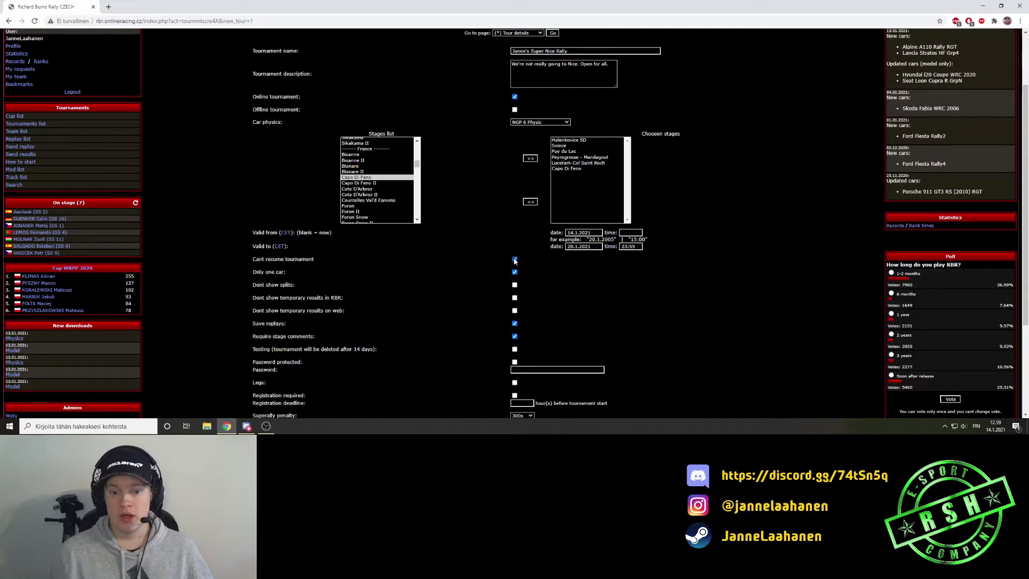
{"action": "left_click", "coordinate": [515, 258]}
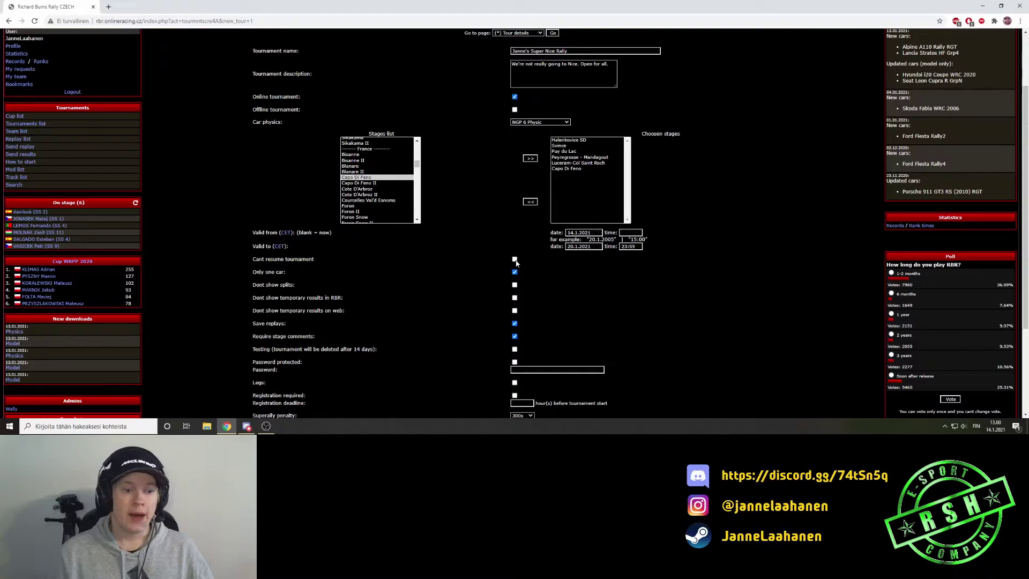
{"action": "left_click", "coordinate": [516, 262]}
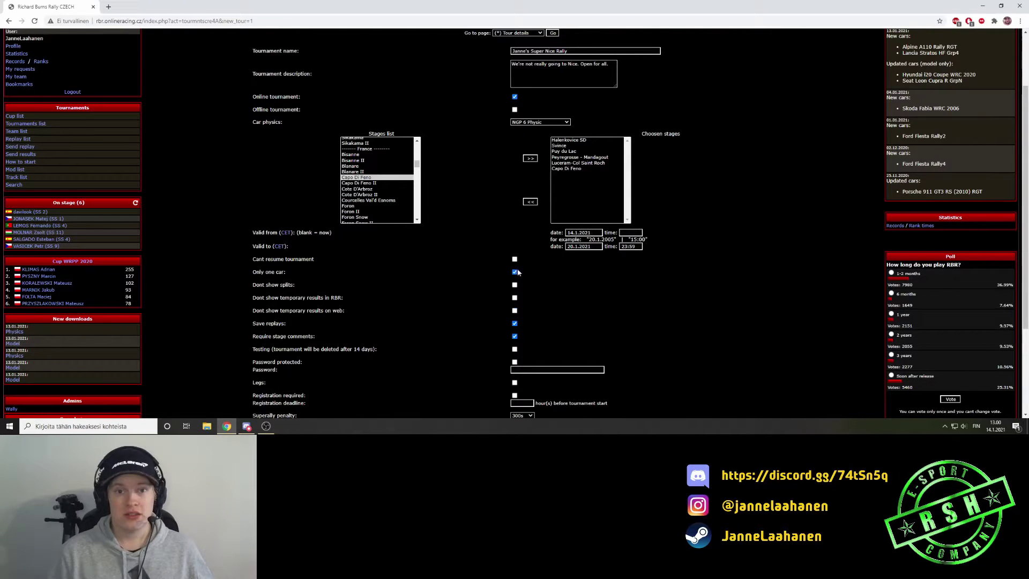
Step: Keep Only one car ticked and turn on Dont show splits and Save replays
{"action": "left_click", "coordinate": [514, 272]}
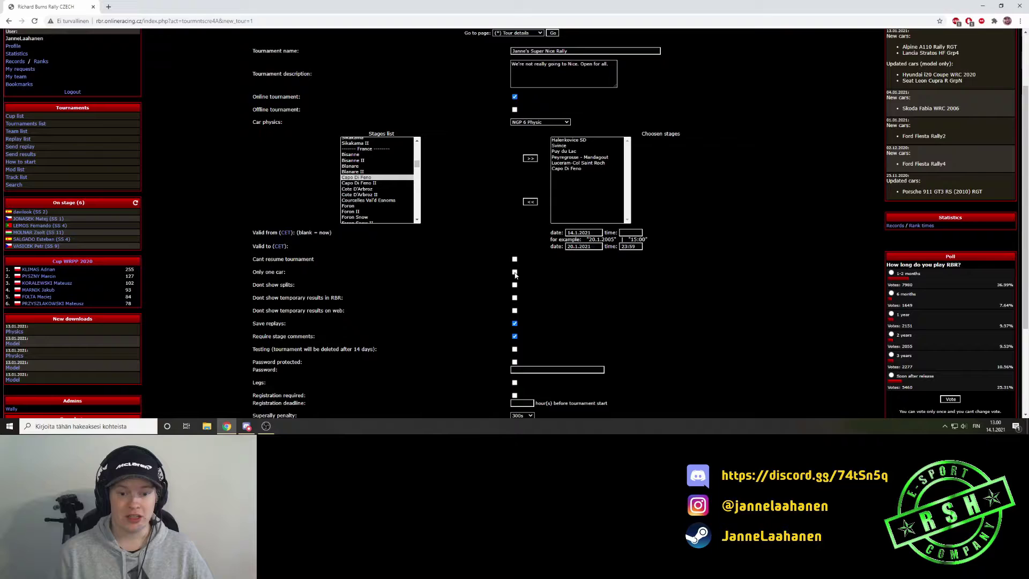
{"action": "left_click", "coordinate": [515, 272]}
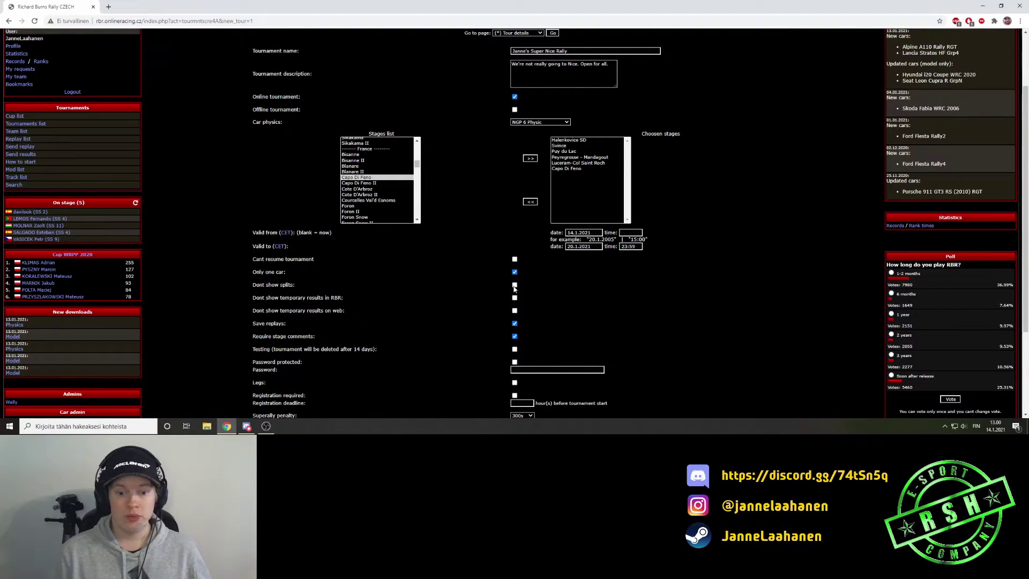
{"action": "left_click", "coordinate": [515, 287]}
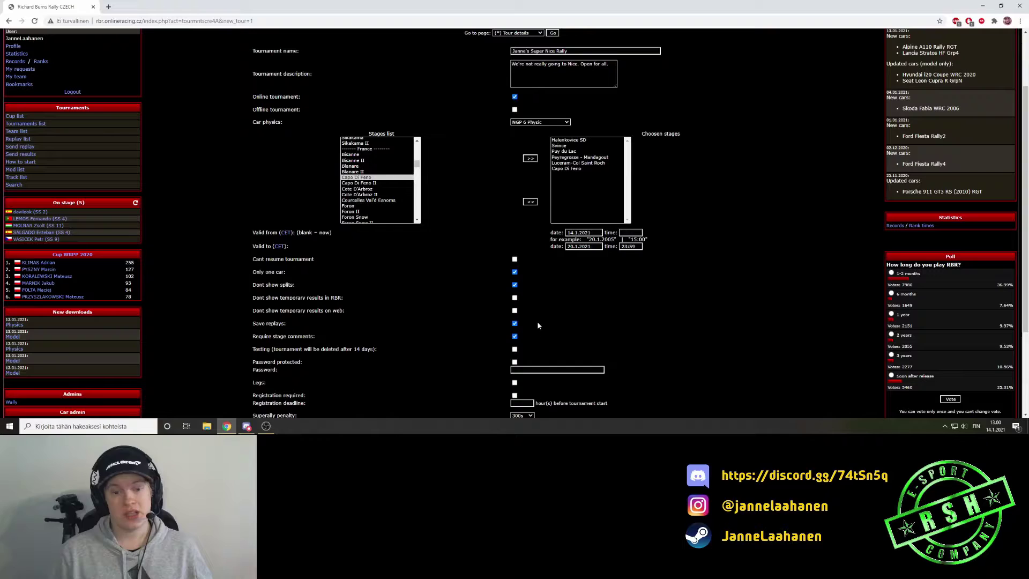
{"action": "left_click", "coordinate": [514, 323]}
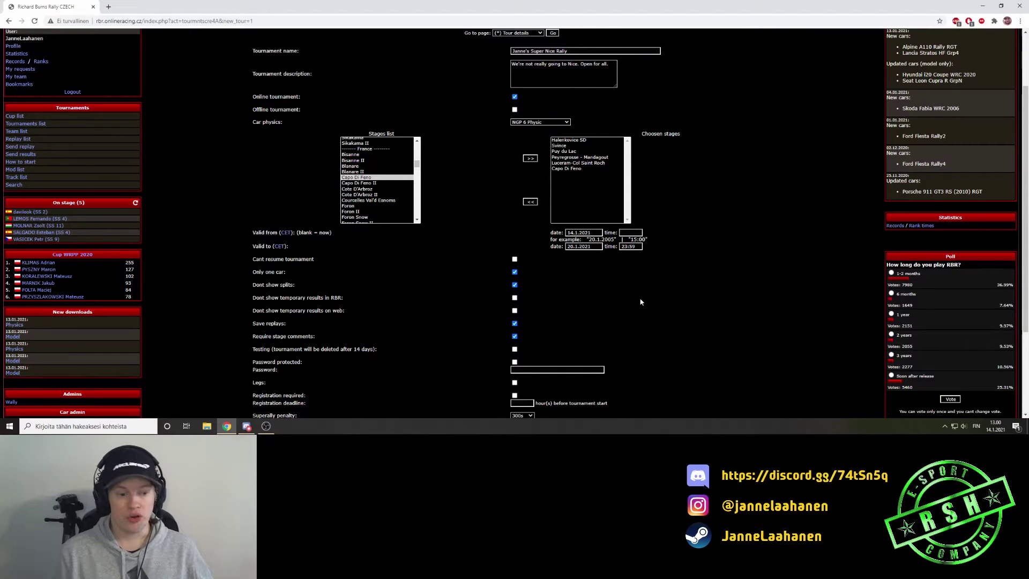
{"action": "scroll", "coordinate": [519, 324], "scroll_direction": "down", "scroll_amount": 2}
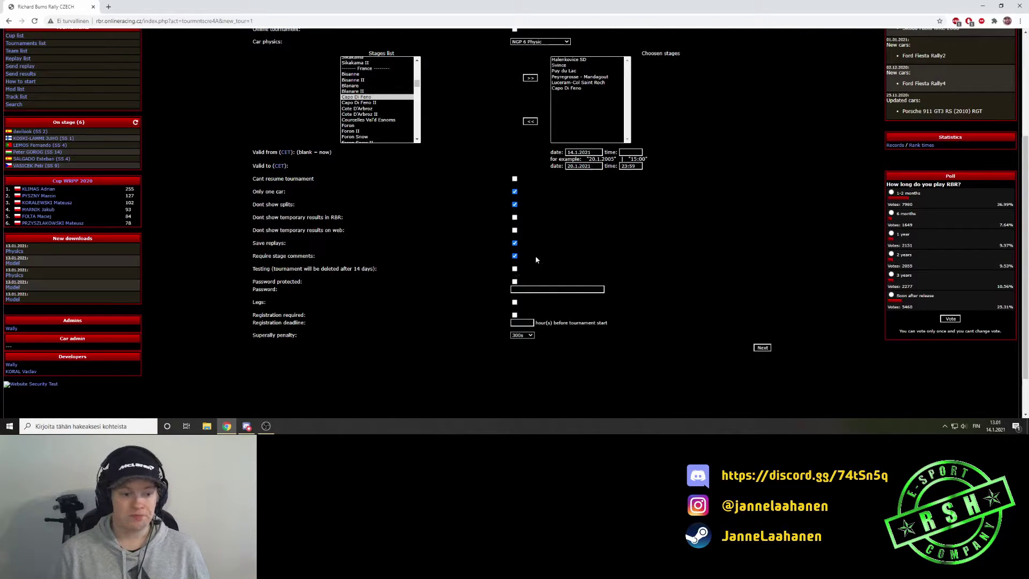
Step: Make the tournament password protected and enter the tournament password
{"action": "left_click", "coordinate": [515, 282]}
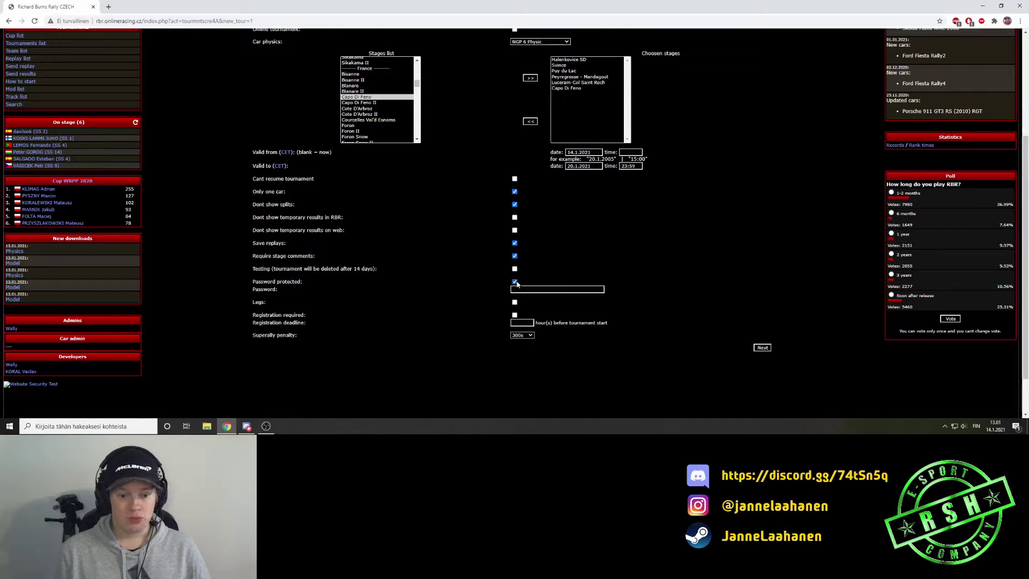
{"action": "left_click", "coordinate": [567, 288]}
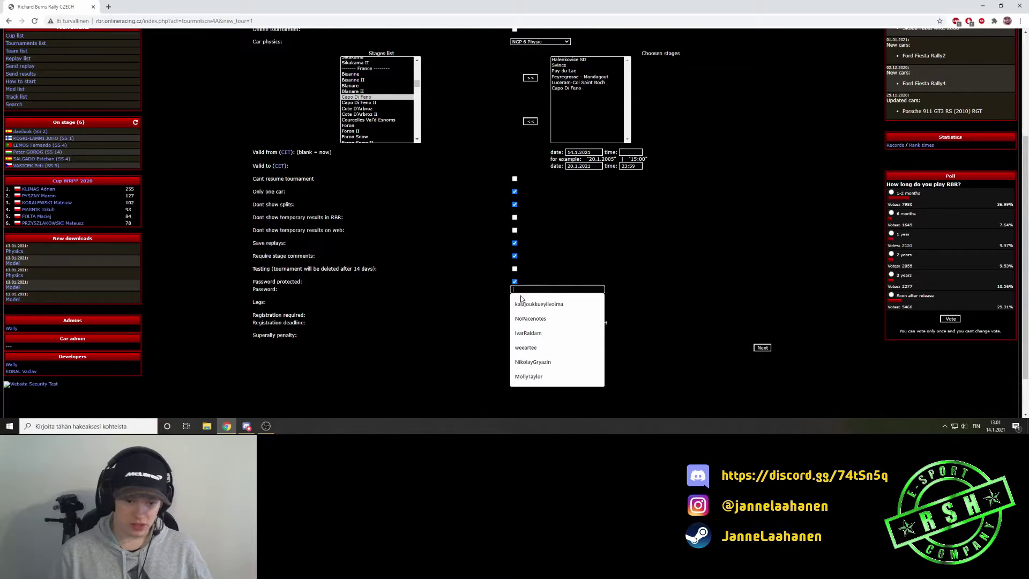
{"action": "type", "text": "penis"}
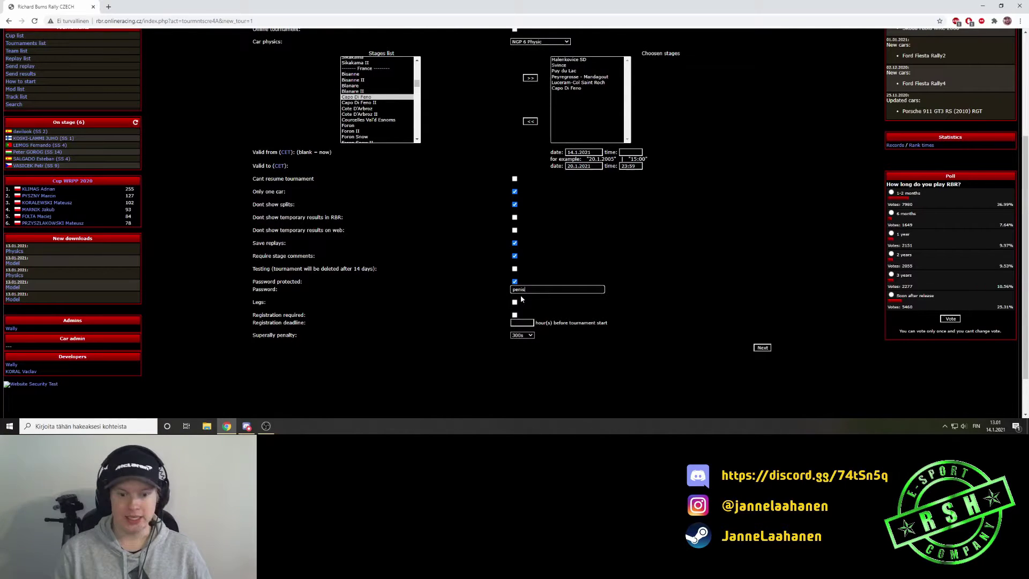
{"action": "left_click", "coordinate": [397, 336]}
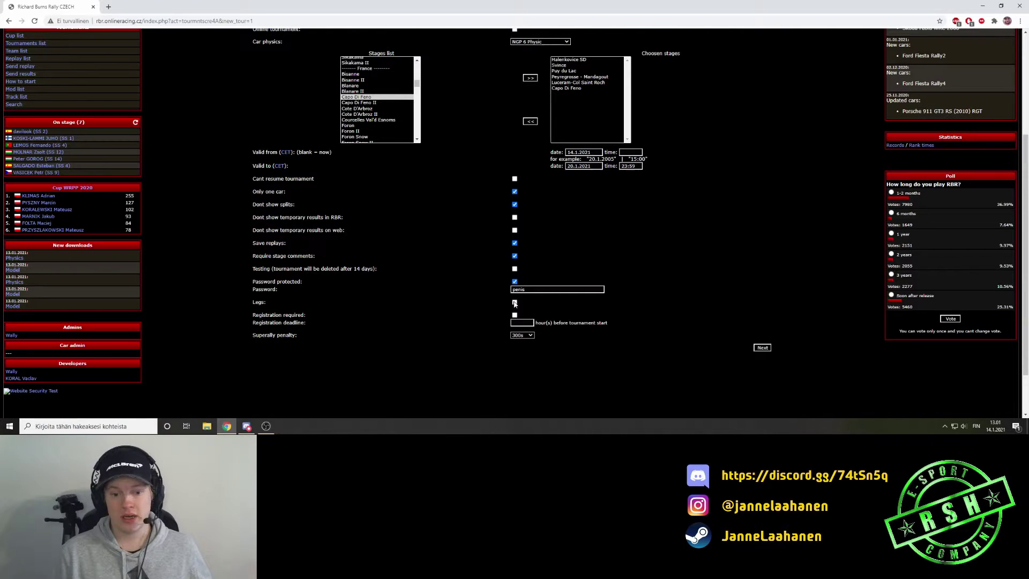
Step: Turn on legs, drop the registration requirement, and keep the superally penalty at 300s
{"action": "left_click", "coordinate": [515, 303]}
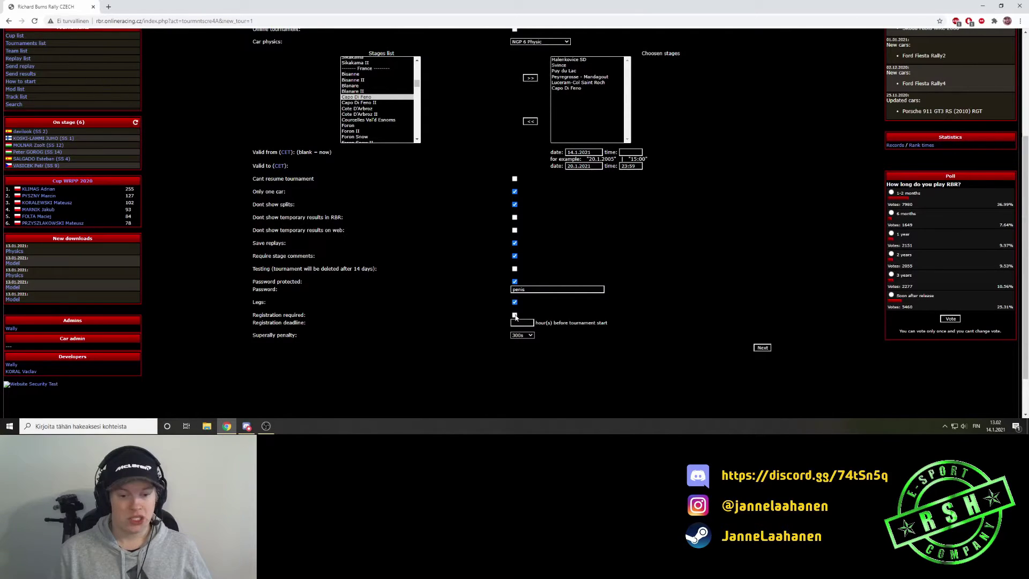
{"action": "left_click", "coordinate": [519, 322]}
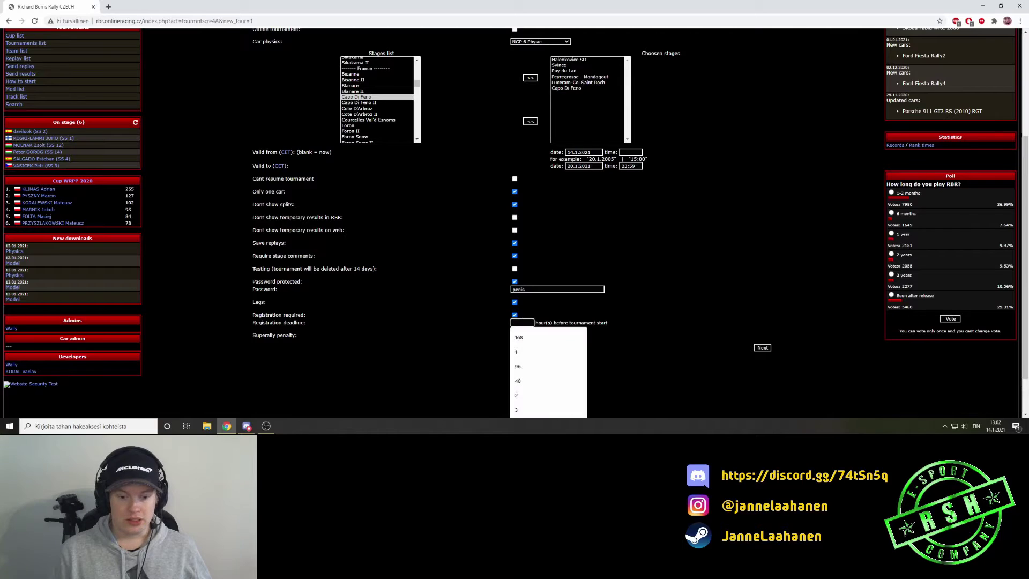
{"action": "left_click", "coordinate": [515, 315]}
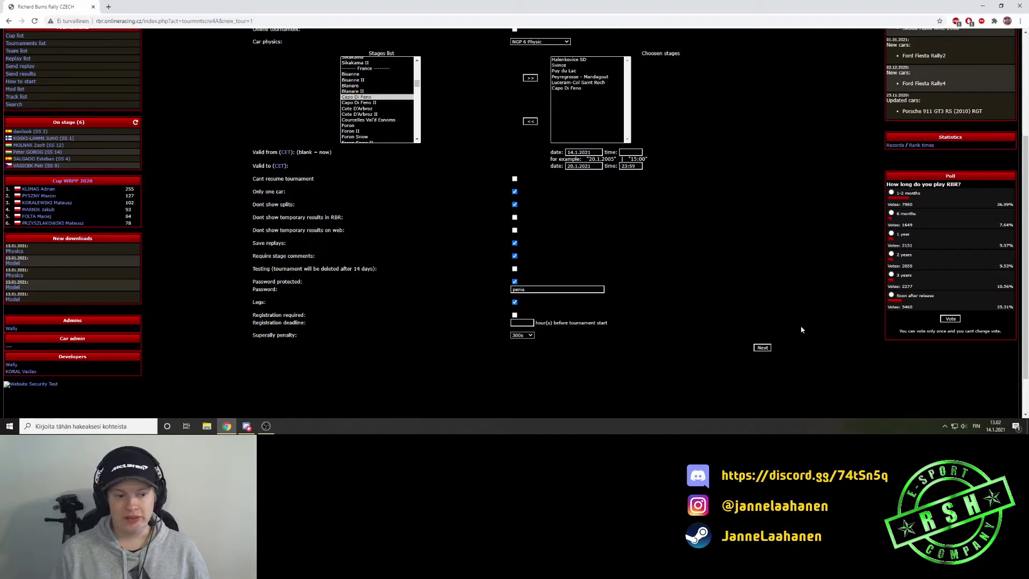
{"action": "left_click", "coordinate": [527, 336]}
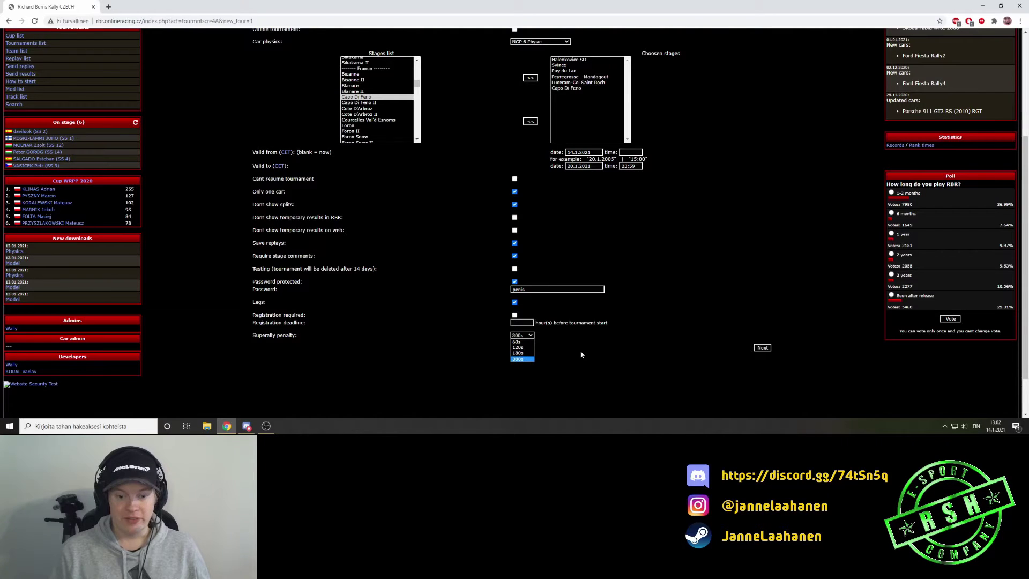
{"action": "left_click", "coordinate": [616, 353]}
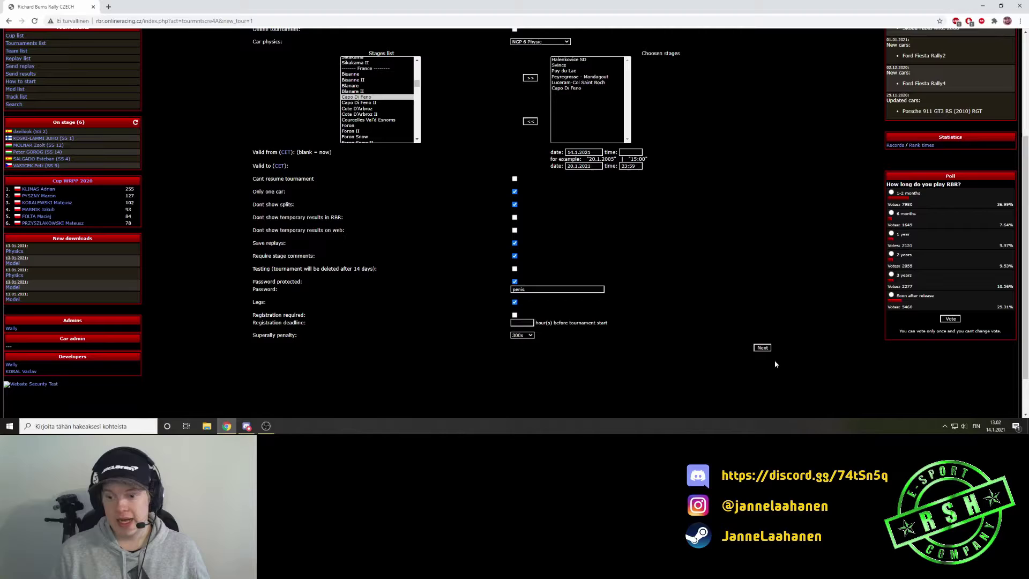
Step: On the Licences/Cars page, add All NGP Cars, then trim down to only NGP Physics 6.4.759
{"action": "left_click", "coordinate": [763, 347]}
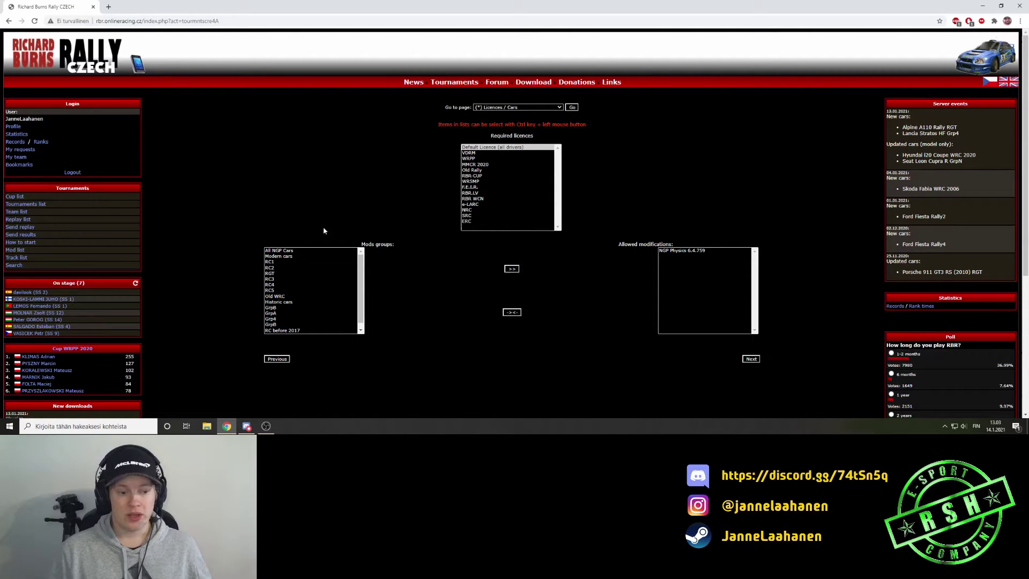
{"action": "left_click", "coordinate": [282, 252]}
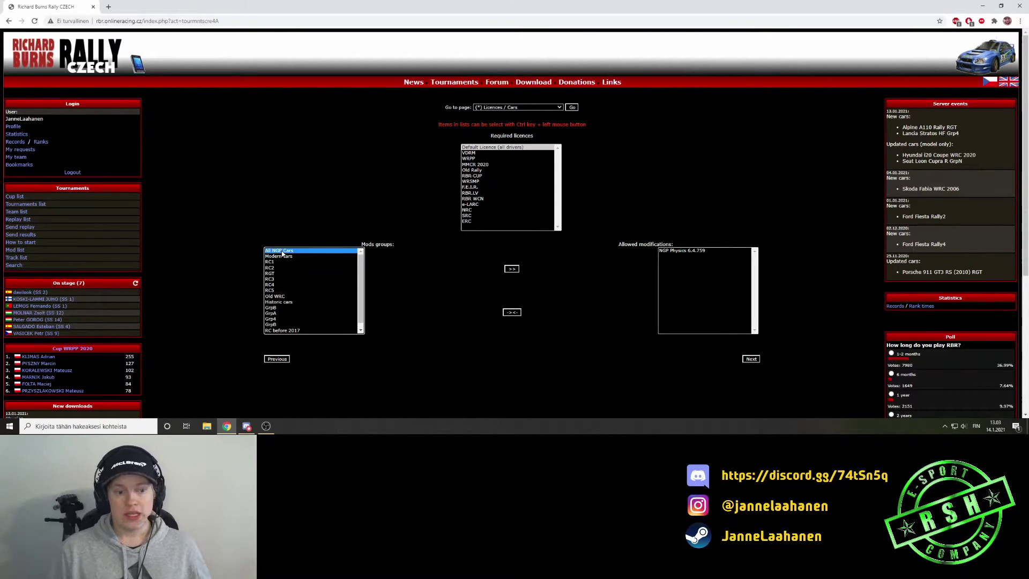
{"action": "left_click", "coordinate": [512, 270]}
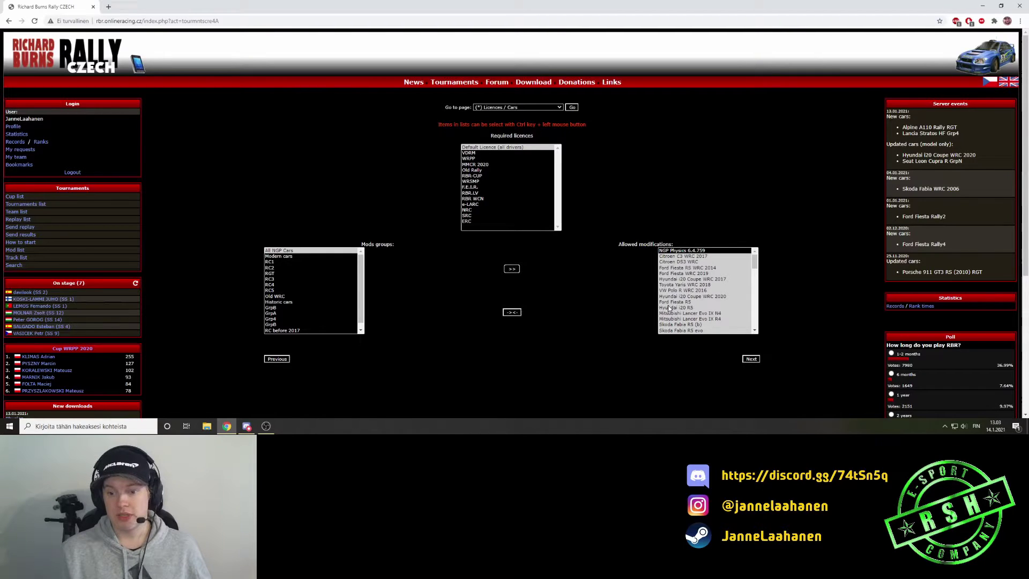
{"action": "left_click", "coordinate": [684, 256]}
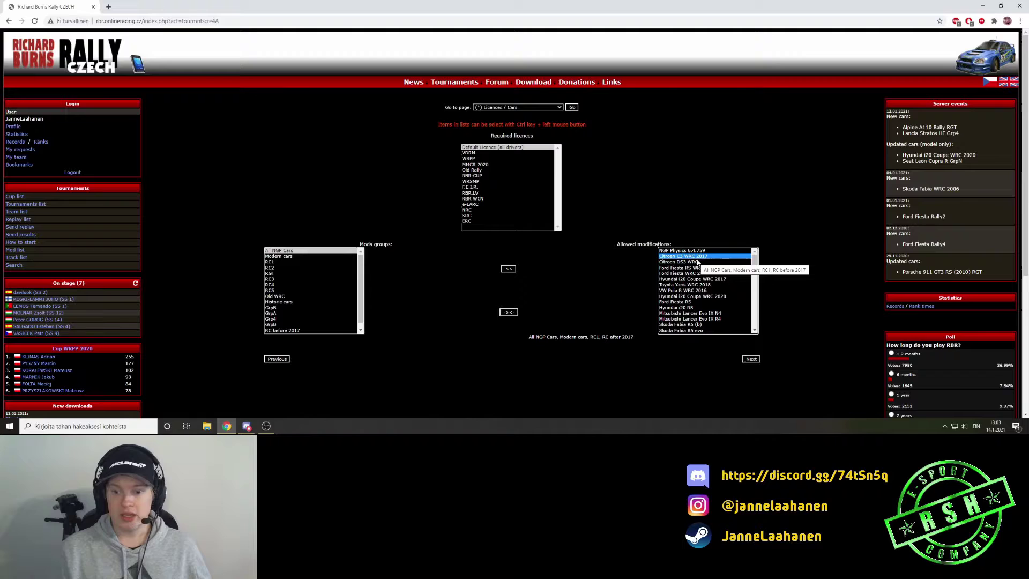
{"action": "left_click", "coordinate": [508, 312]}
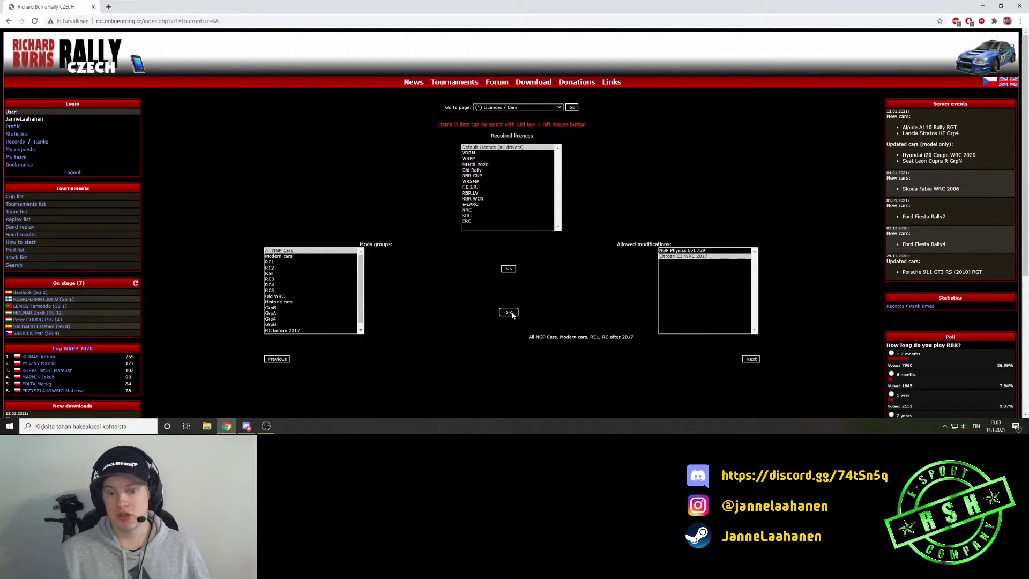
{"action": "left_click", "coordinate": [693, 251]}
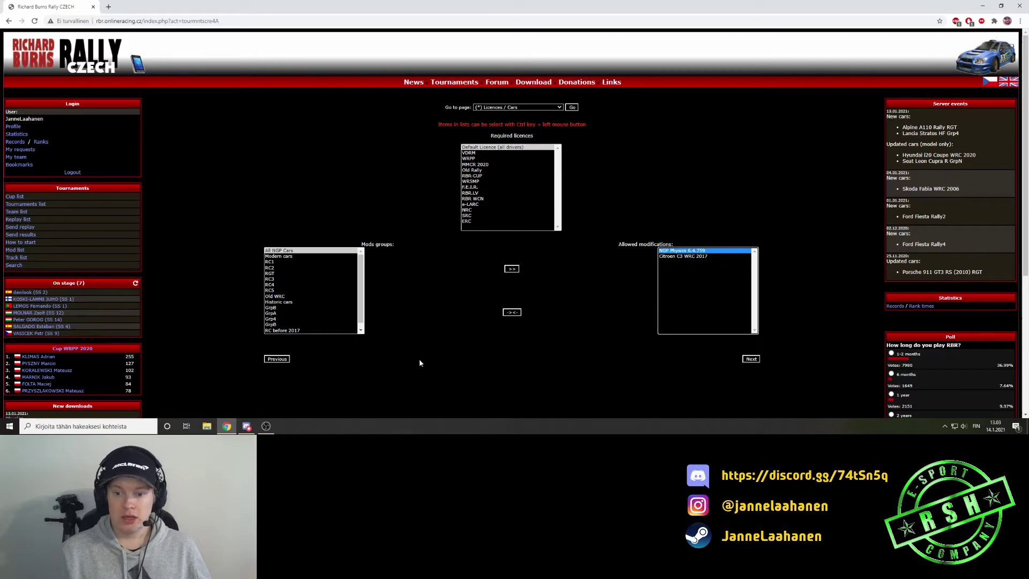
{"action": "left_click", "coordinate": [511, 313]}
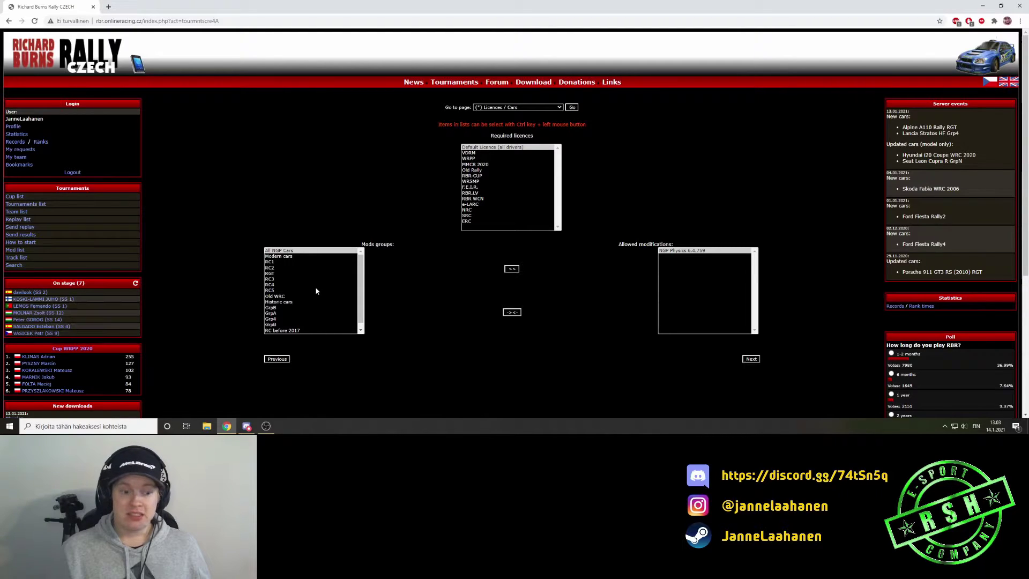
Step: Add the RGT, Grp4 and GrpB car groups to allowed modifications
{"action": "left_click", "coordinate": [279, 274]}
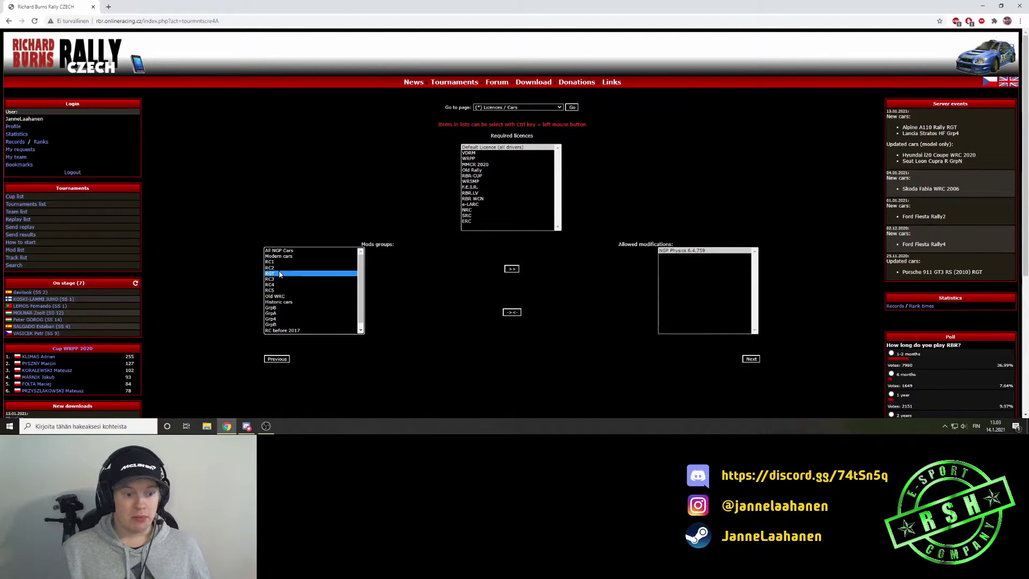
{"action": "left_click", "coordinate": [512, 268]}
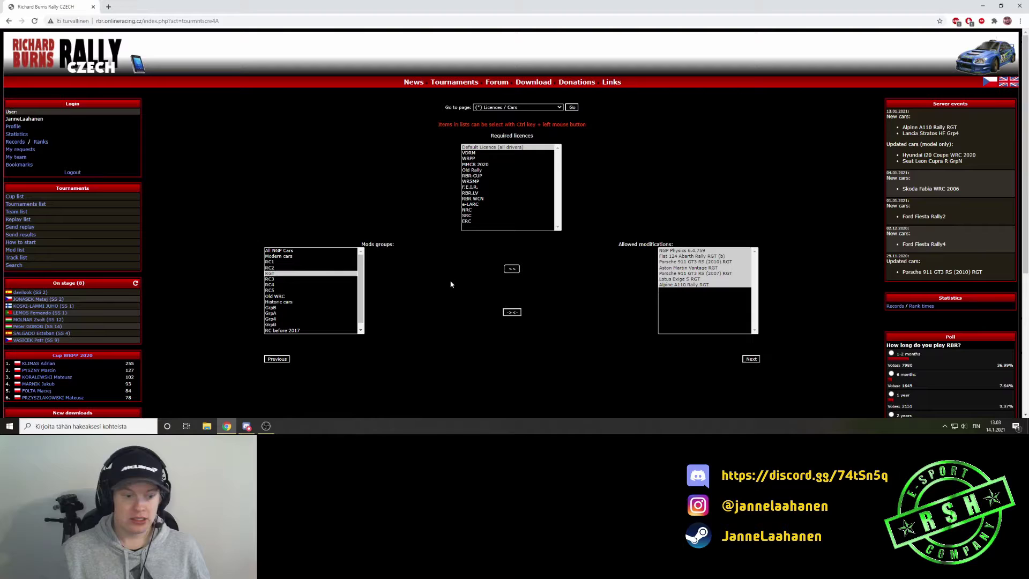
{"action": "left_click", "coordinate": [281, 318]}
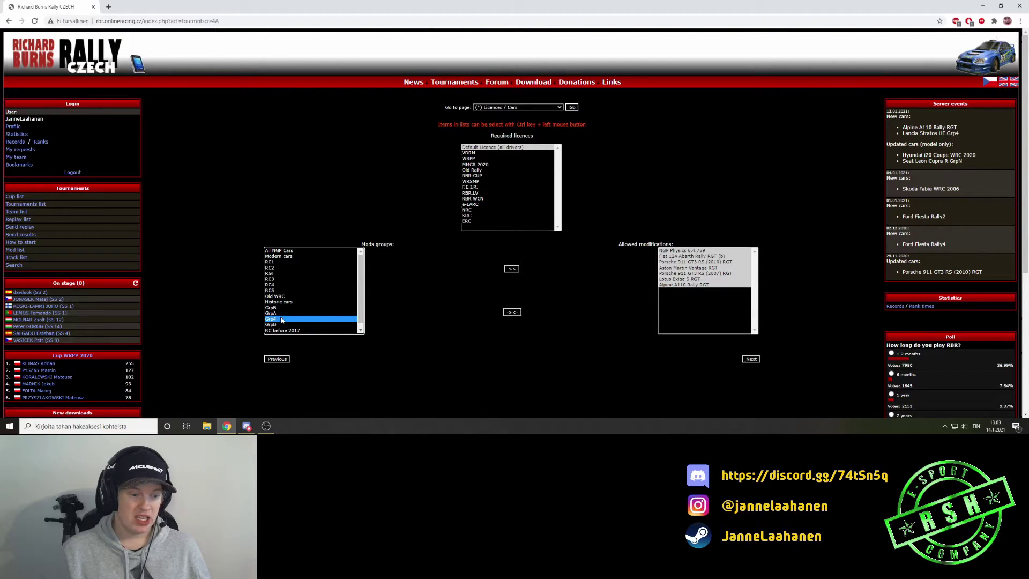
{"action": "left_click", "coordinate": [510, 269]}
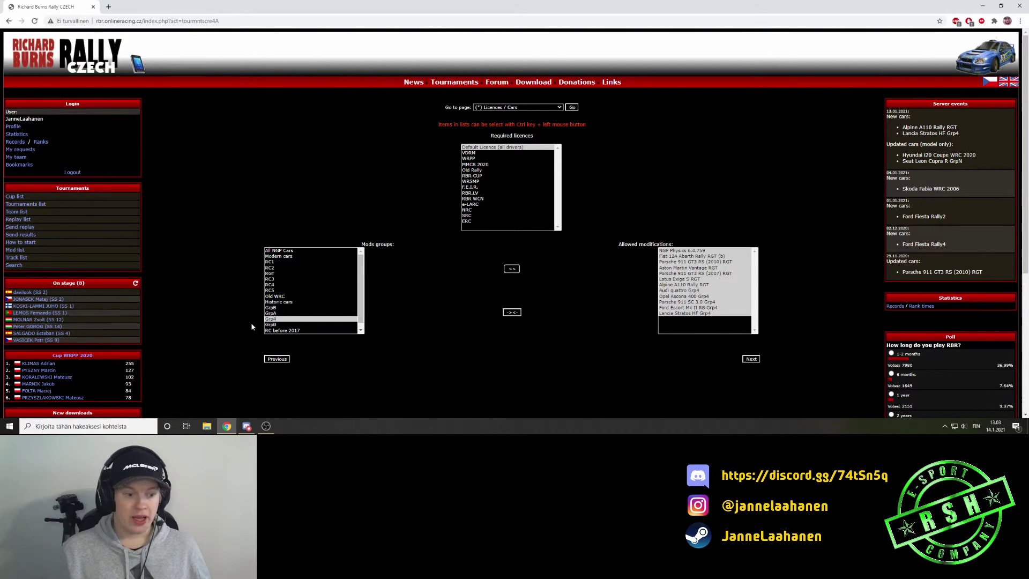
{"action": "left_click", "coordinate": [279, 325]}
{"action": "left_click", "coordinate": [512, 268]}
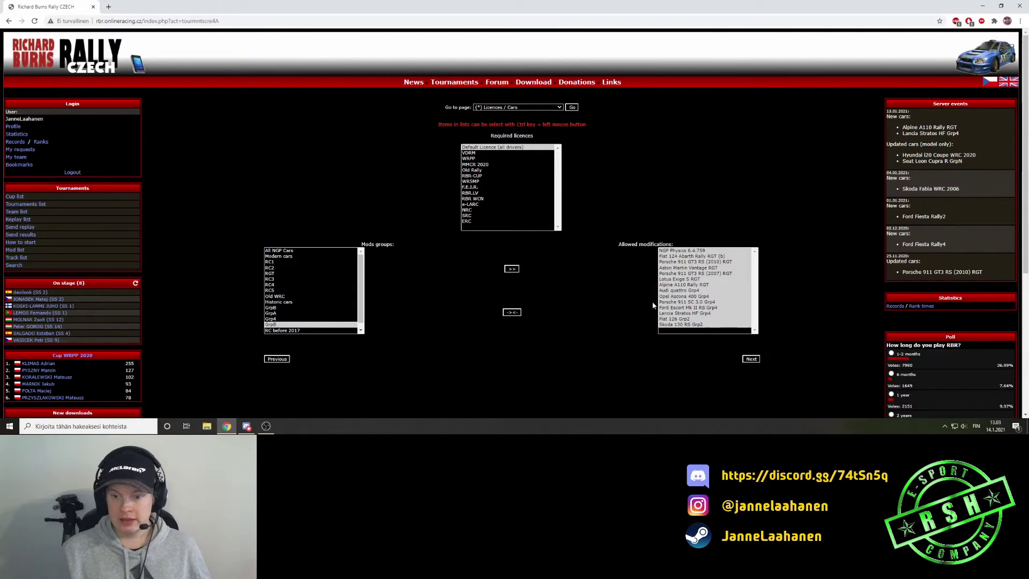
Step: Select the wanted Grp4 and RGT cars and drop the Audi quattro Grp4 from allowed cars
{"action": "left_click", "coordinate": [696, 297]}
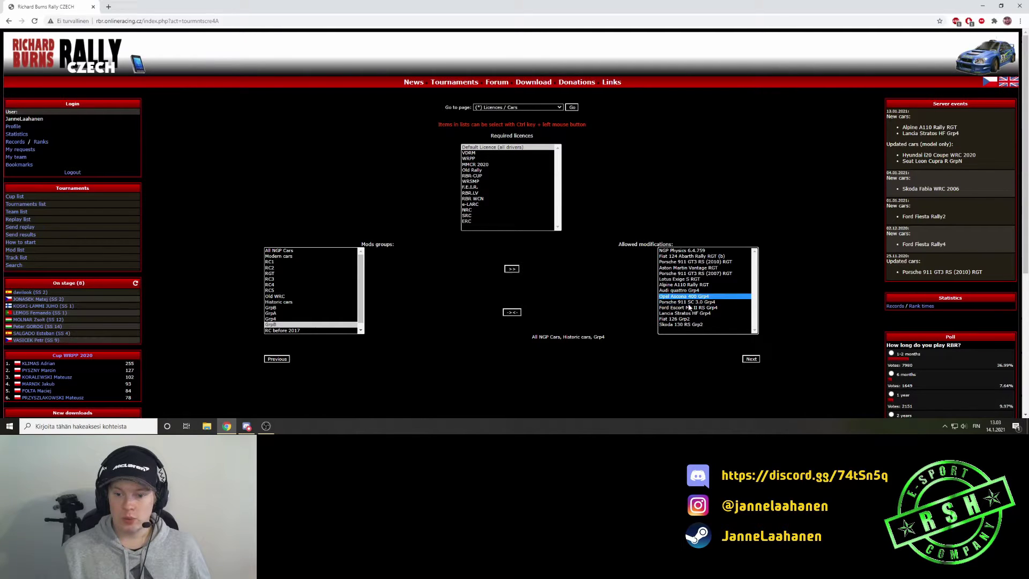
{"action": "left_click_drag", "start_coordinate": [689, 307], "coordinate": [681, 324]}
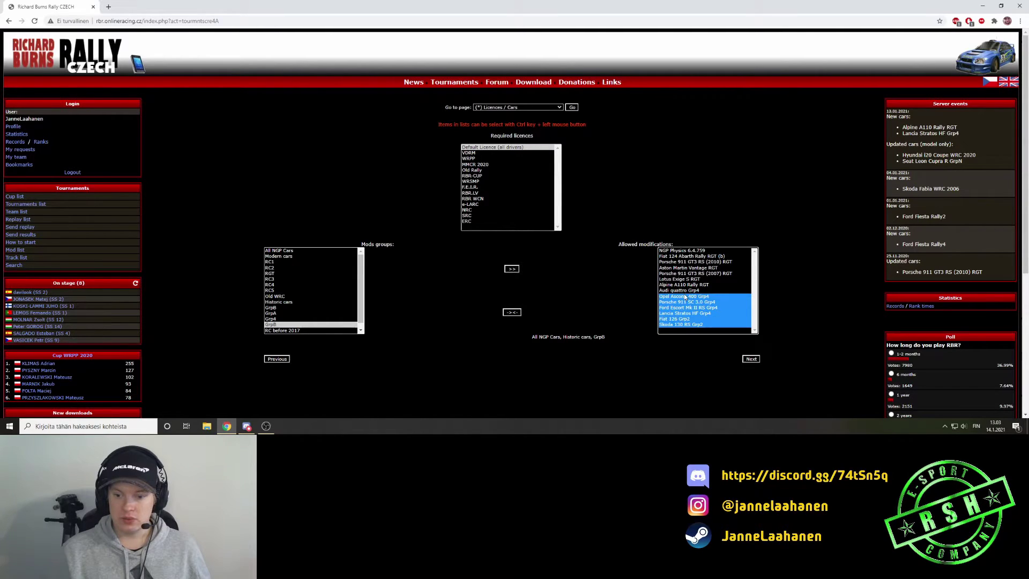
{"action": "left_click", "coordinate": [686, 285], "text": "ctrl"}
{"action": "left_click", "coordinate": [685, 279], "text": "ctrl"}
{"action": "left_click", "coordinate": [683, 273], "text": "ctrl"}
{"action": "left_click", "coordinate": [681, 262], "text": "ctrl"}
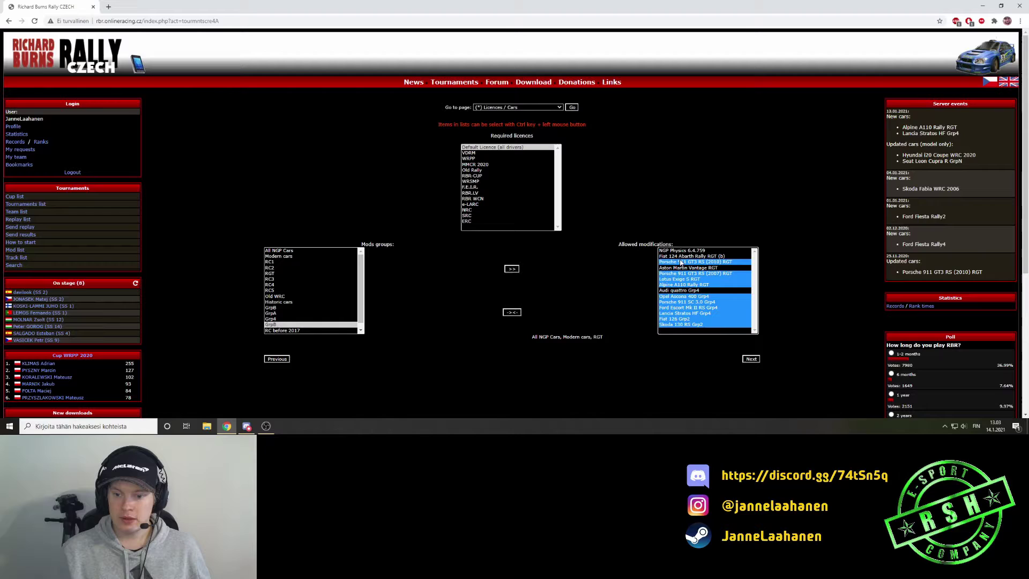
{"action": "left_click", "coordinate": [681, 262], "text": "ctrl"}
{"action": "left_click", "coordinate": [681, 256], "text": "ctrl"}
{"action": "left_click", "coordinate": [682, 262], "text": "ctrl"}
{"action": "left_click", "coordinate": [683, 267], "text": "ctrl"}
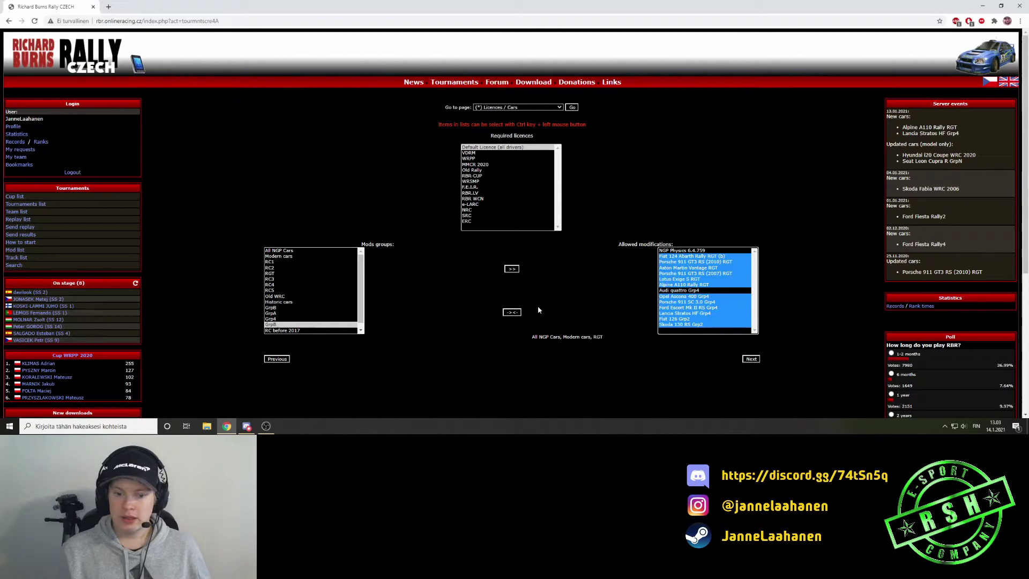
{"action": "left_click", "coordinate": [511, 312]}
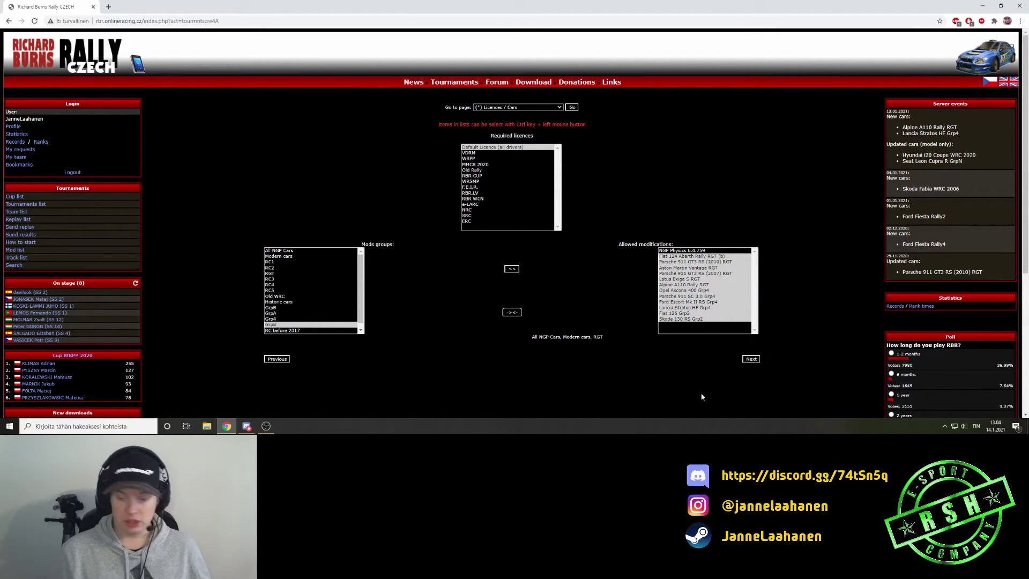
Step: Trim allowed cars to Lancia Stratos HF Grp4, other historic and RGT cars, plus NGP Physics 6.4.759
{"action": "left_click", "coordinate": [684, 308]}
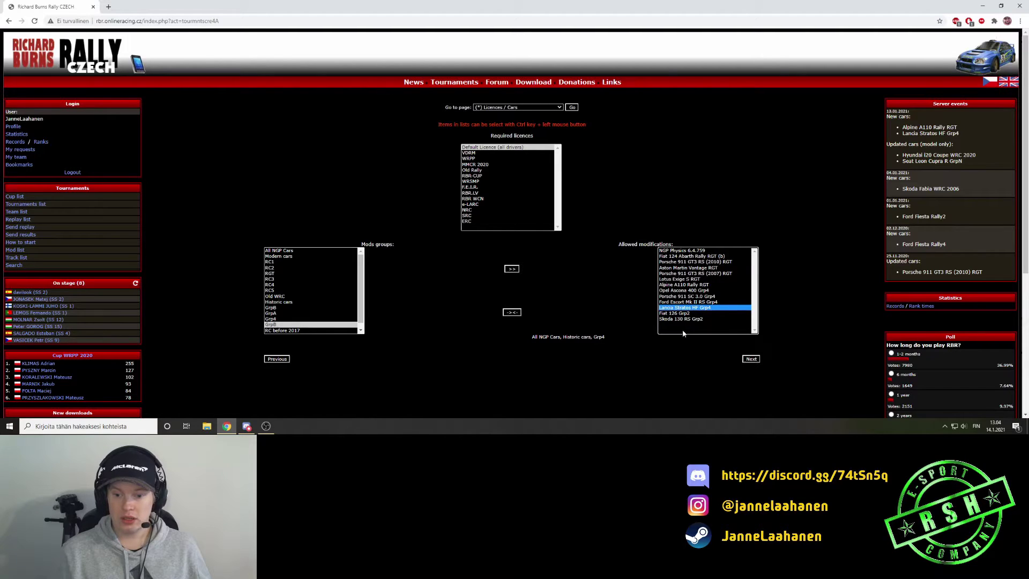
{"action": "left_click", "coordinate": [684, 313], "text": "ctrl"}
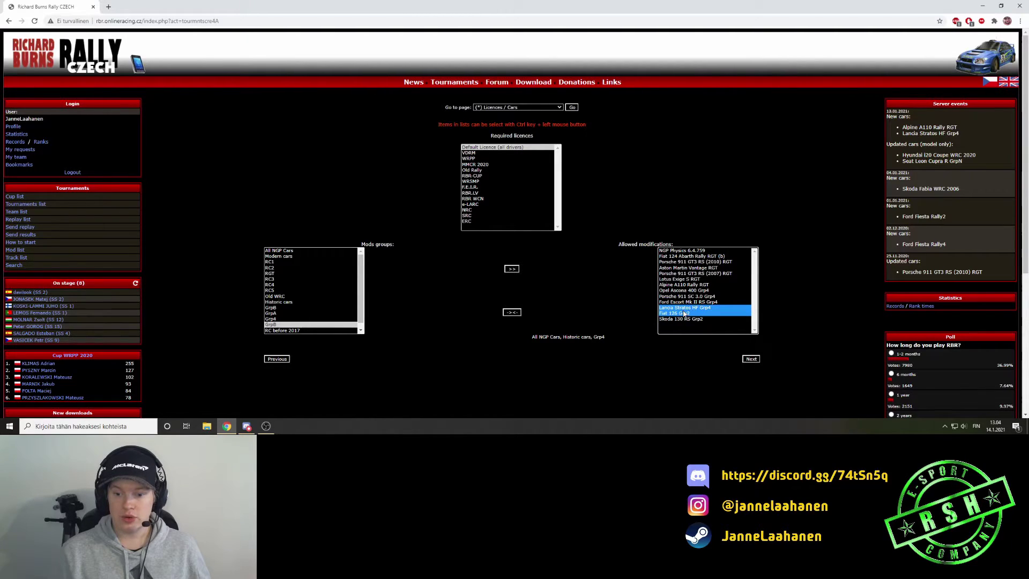
{"action": "left_click", "coordinate": [684, 319], "text": "ctrl"}
{"action": "left_click", "coordinate": [685, 308], "text": "ctrl"}
{"action": "left_click", "coordinate": [686, 308], "text": "ctrl"}
{"action": "left_click", "coordinate": [683, 303], "text": "ctrl"}
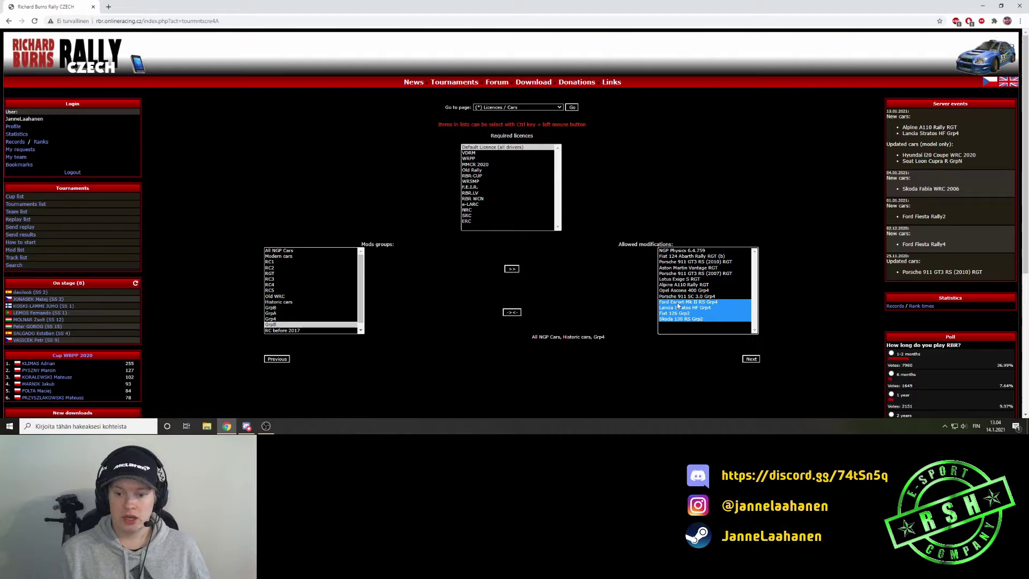
{"action": "left_click", "coordinate": [683, 296], "text": "ctrl"}
{"action": "left_click", "coordinate": [681, 290], "text": "ctrl"}
{"action": "left_click", "coordinate": [679, 284], "text": "ctrl"}
{"action": "left_click", "coordinate": [678, 279], "text": "ctrl"}
{"action": "left_click", "coordinate": [676, 273], "text": "ctrl"}
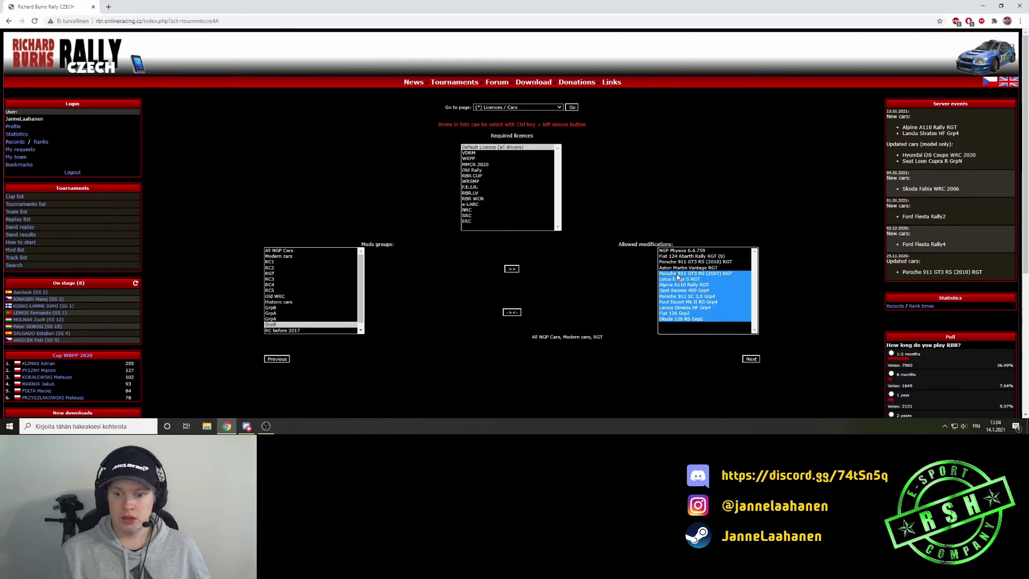
{"action": "left_click", "coordinate": [675, 267], "text": "ctrl"}
{"action": "left_click", "coordinate": [673, 261], "text": "ctrl"}
{"action": "left_click", "coordinate": [672, 256], "text": "ctrl"}
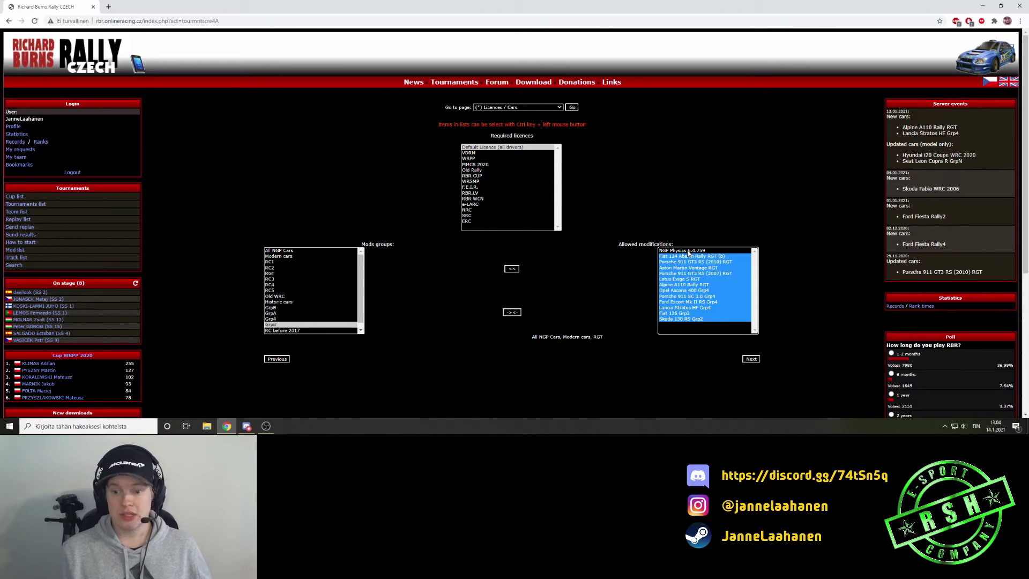
{"action": "left_click", "coordinate": [688, 251], "text": "ctrl"}
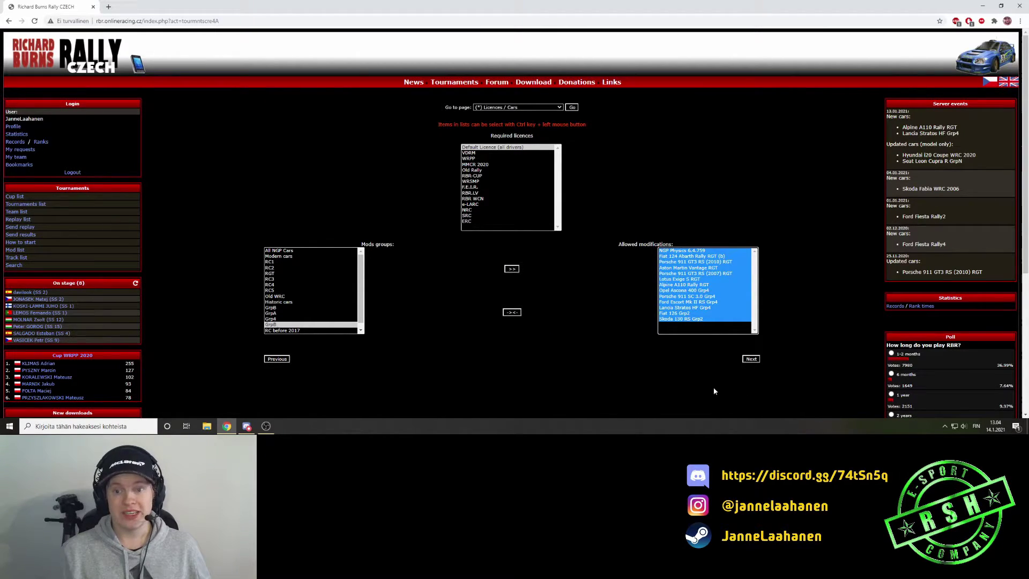
{"action": "left_click", "coordinate": [750, 359]}
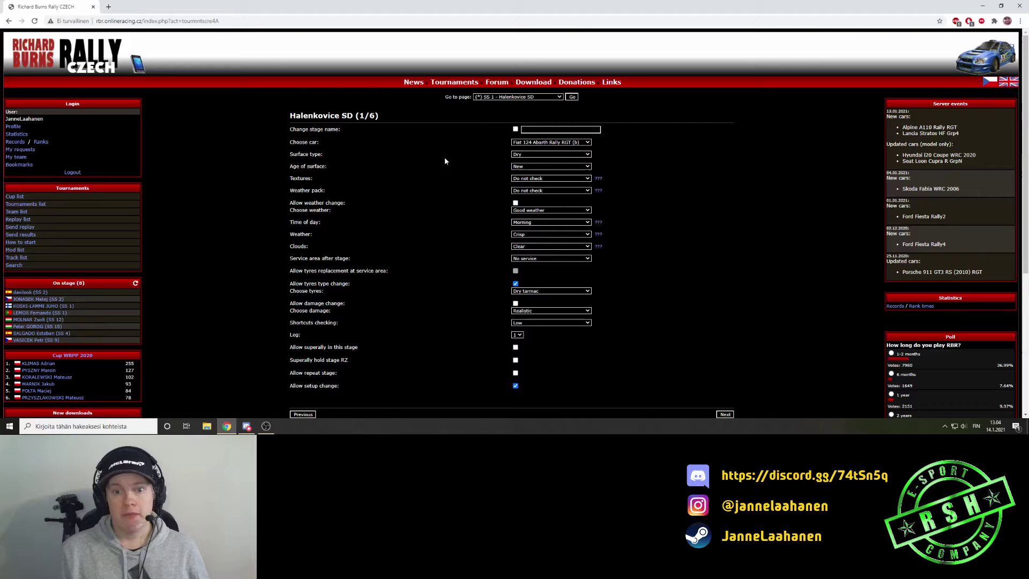
Step: Keep the Fiat 124 Abarth Rally RGT car and rename the stage to Halenkovice
{"action": "left_click", "coordinate": [538, 143]}
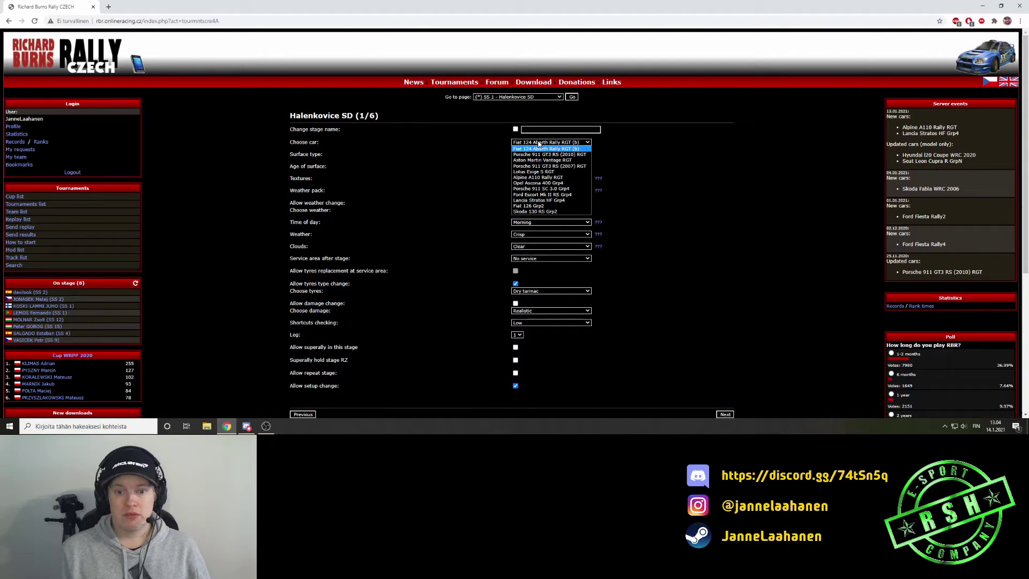
{"action": "left_click", "coordinate": [553, 143]}
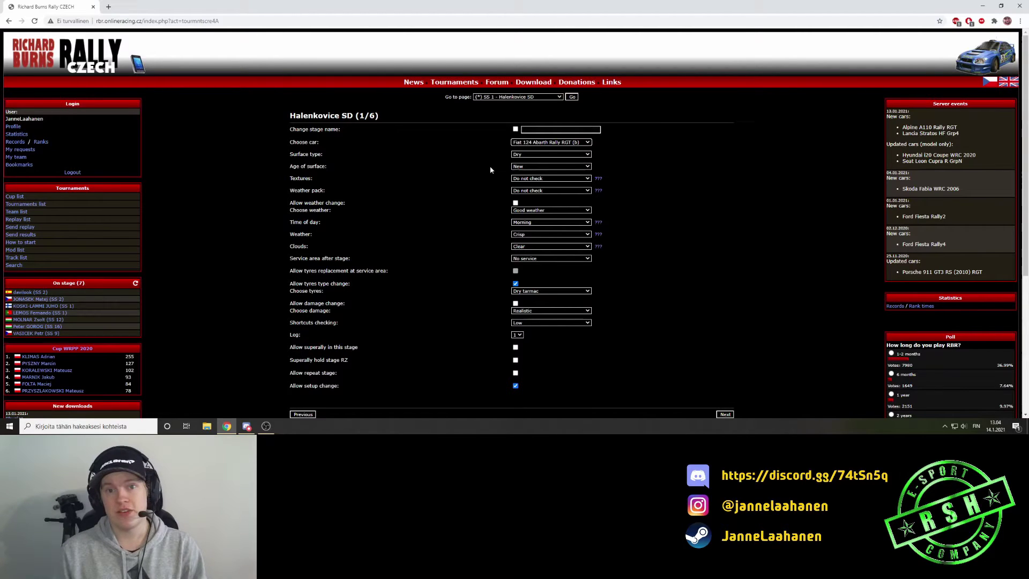
{"action": "left_click", "coordinate": [515, 130]}
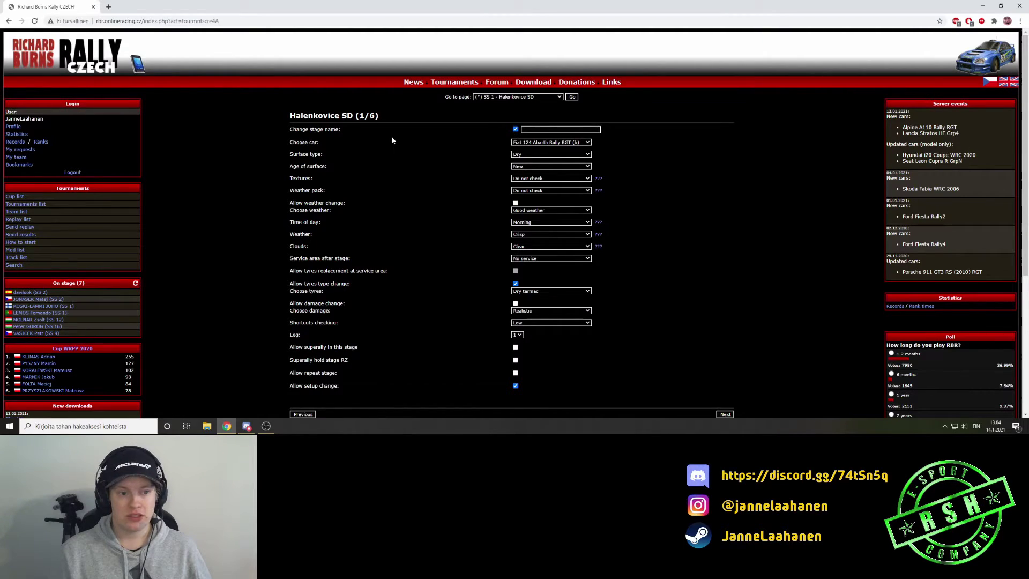
{"action": "left_click", "coordinate": [564, 130]}
{"action": "type", "text": "H"}
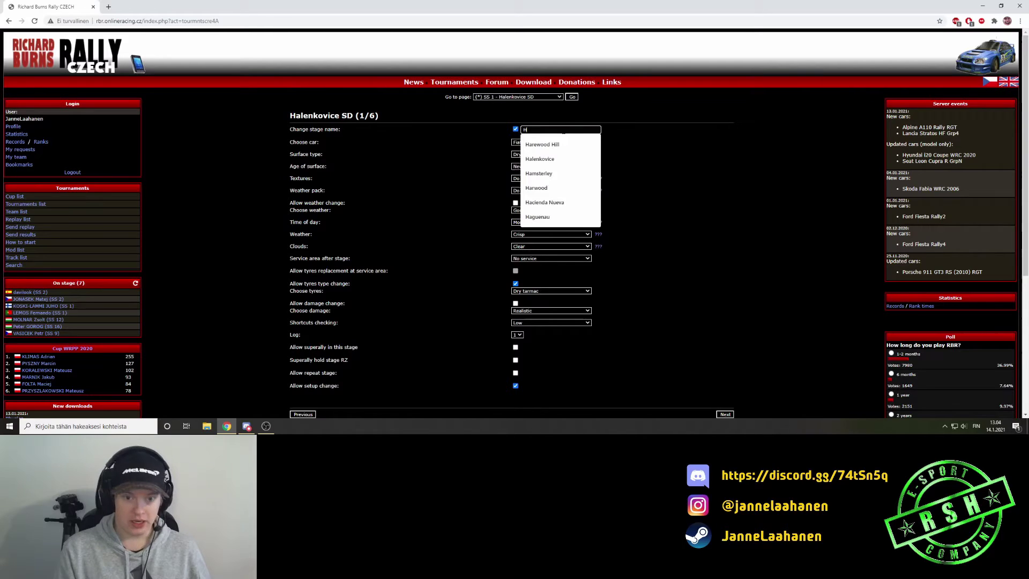
{"action": "type", "text": "ale"}
{"action": "left_click", "coordinate": [540, 144]}
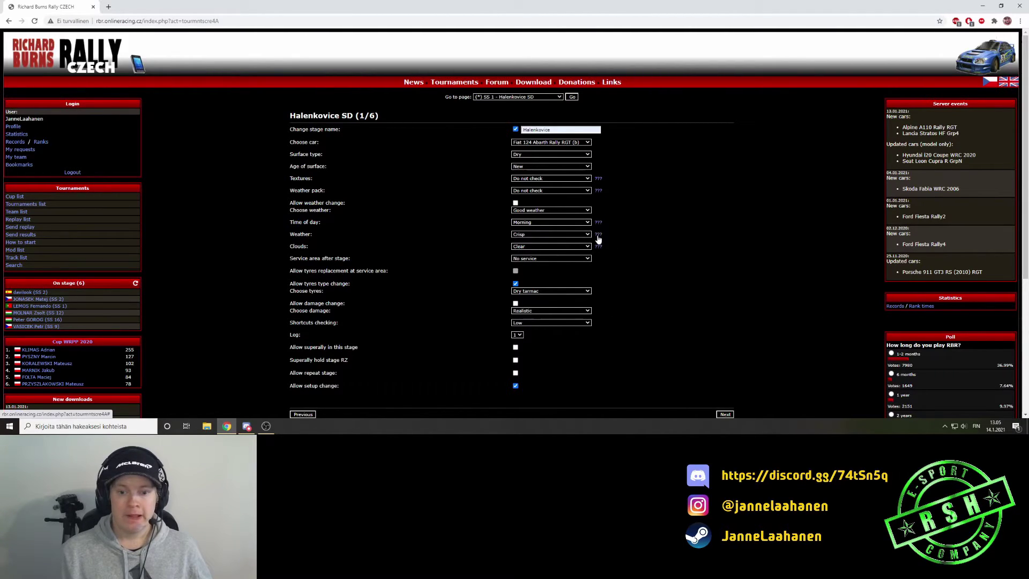
Step: Apply the Partially cloudy weather combination and set Weather pack to Do not check
{"action": "left_click", "coordinate": [598, 180]}
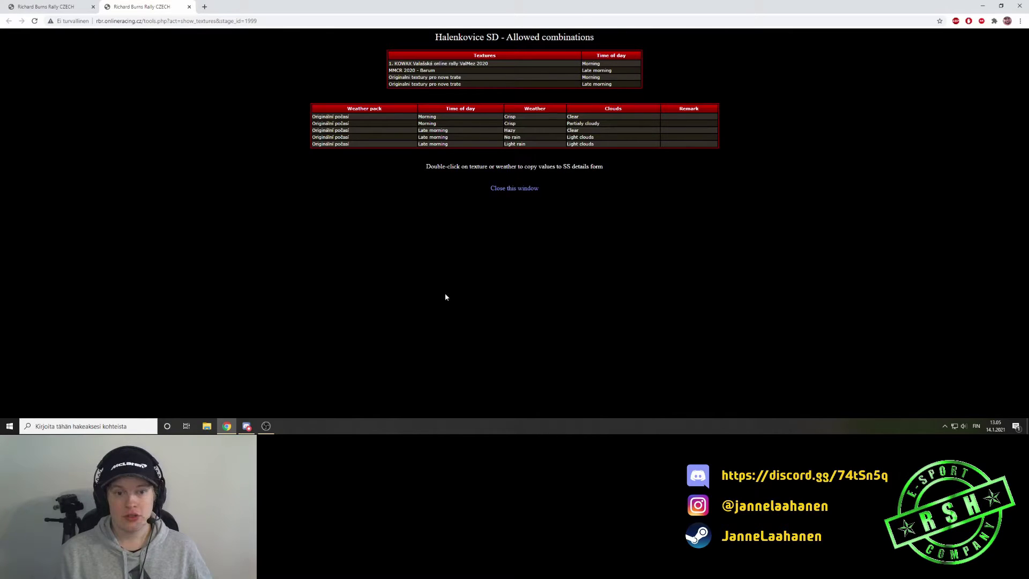
{"action": "double_click", "coordinate": [388, 123]}
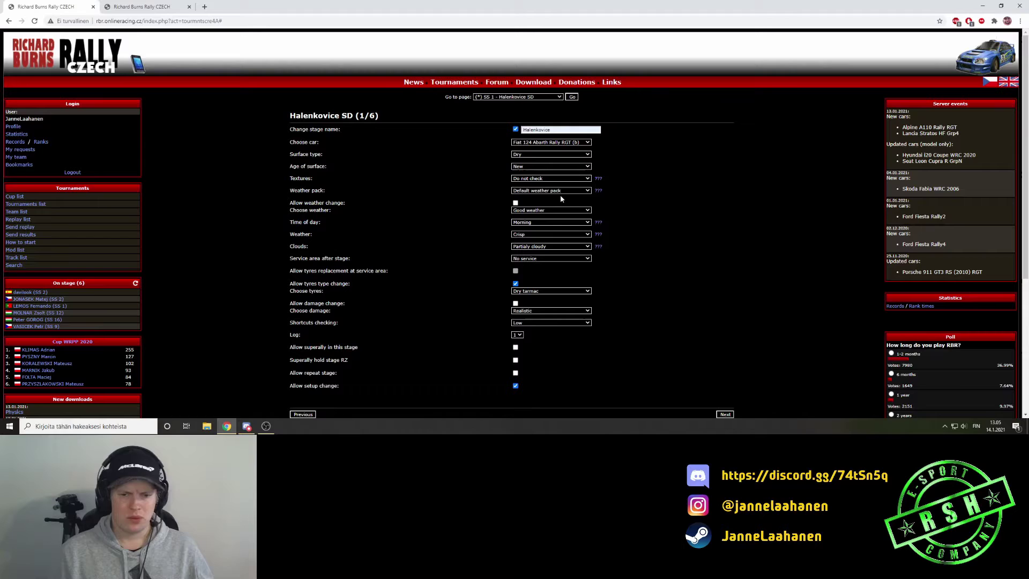
{"action": "key", "text": "ctrl+Tab"}
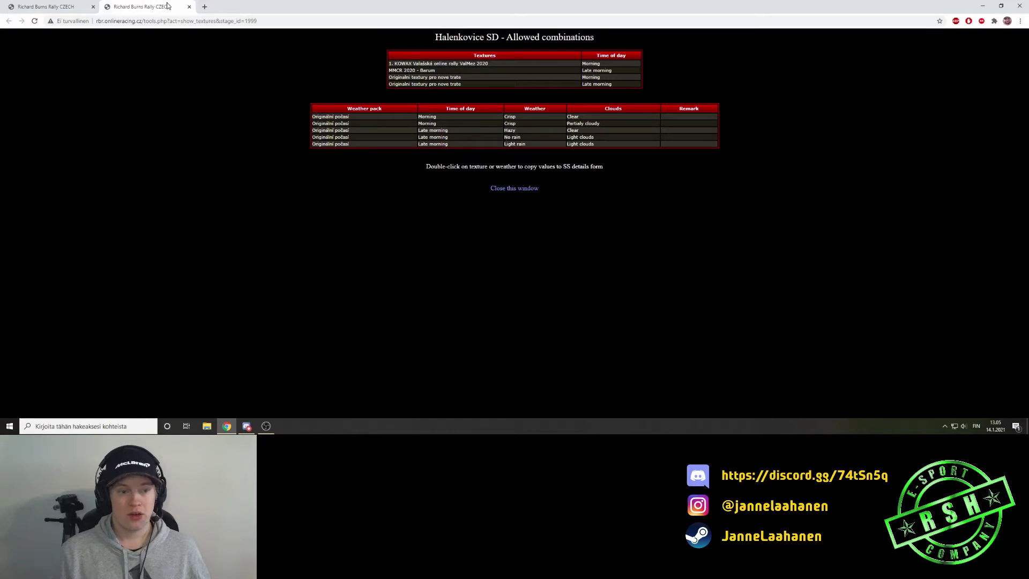
{"action": "key", "text": "ctrl+Tab"}
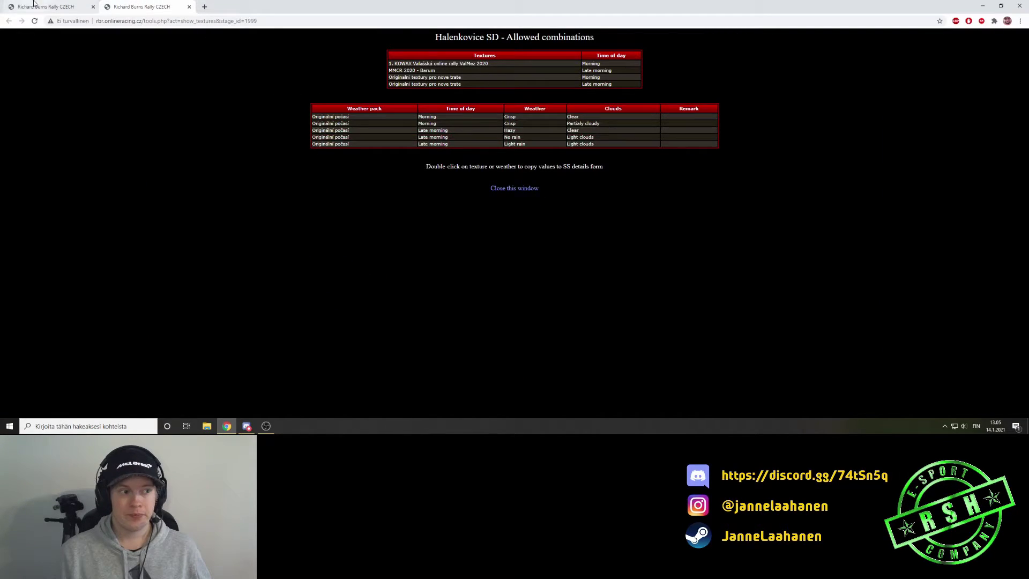
{"action": "left_click", "coordinate": [552, 191]}
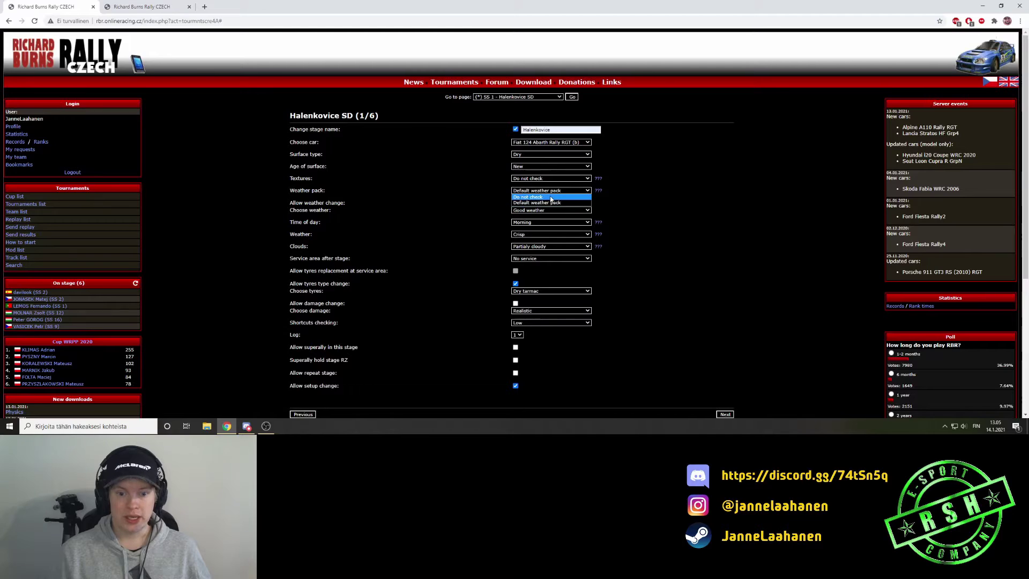
{"action": "left_click", "coordinate": [552, 197]}
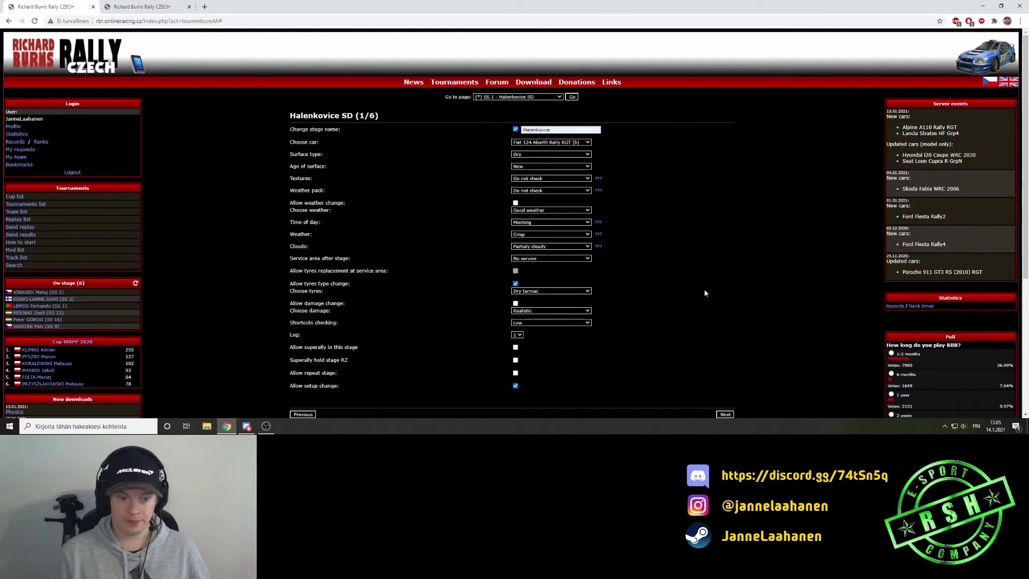
{"action": "left_click", "coordinate": [562, 258]}
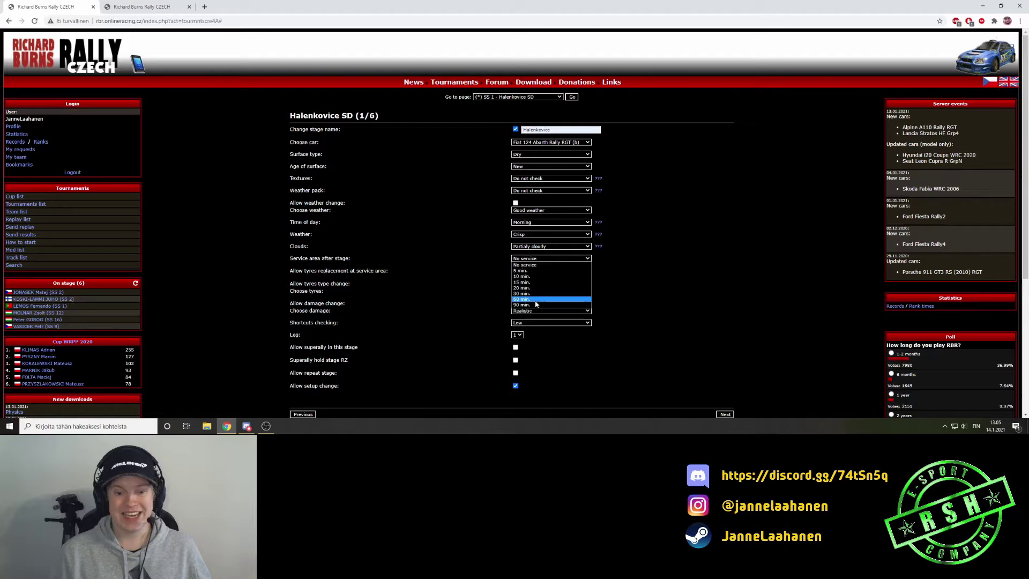
{"action": "left_click", "coordinate": [655, 281]}
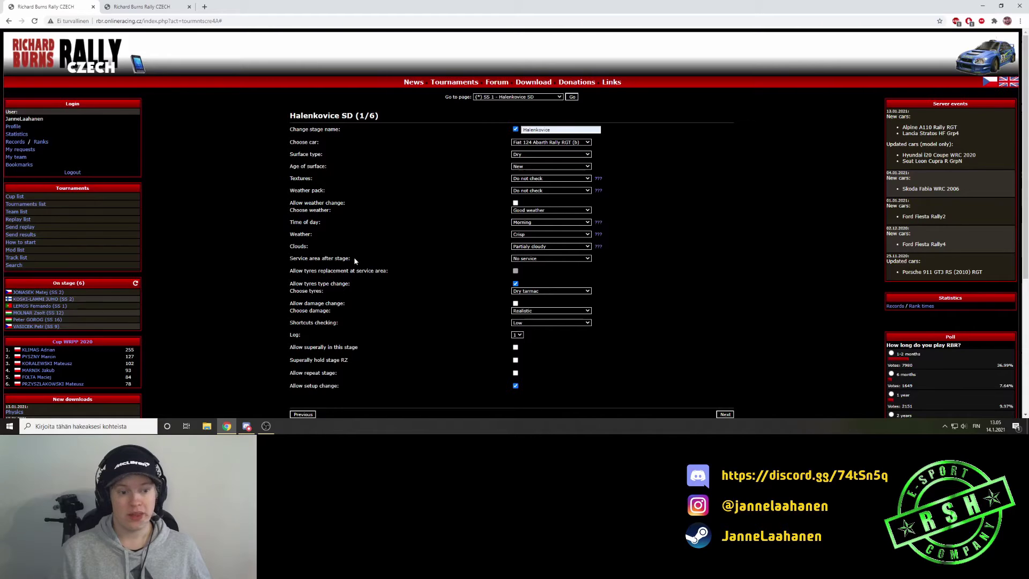
{"action": "left_click", "coordinate": [570, 261]}
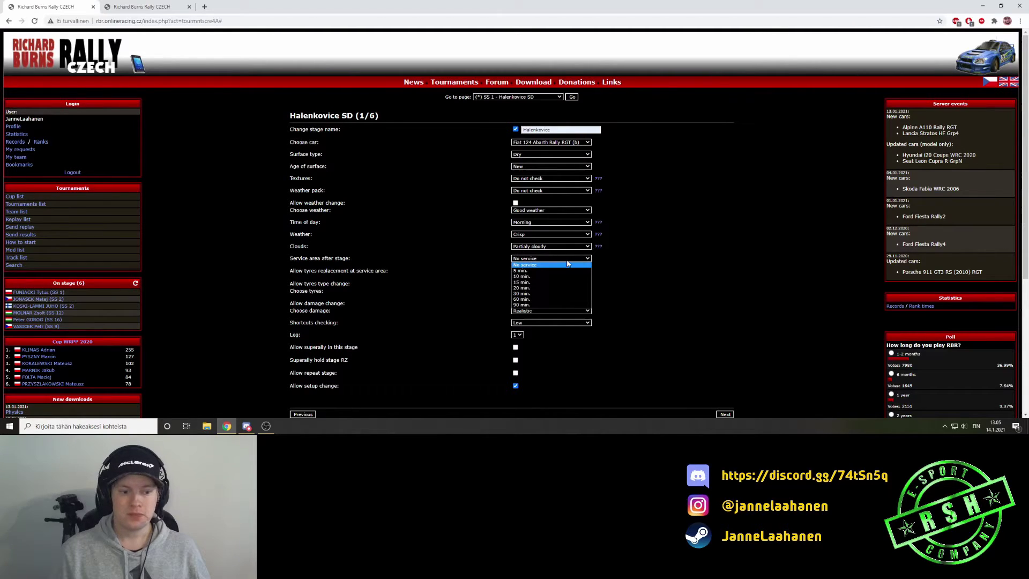
{"action": "left_click", "coordinate": [705, 289]}
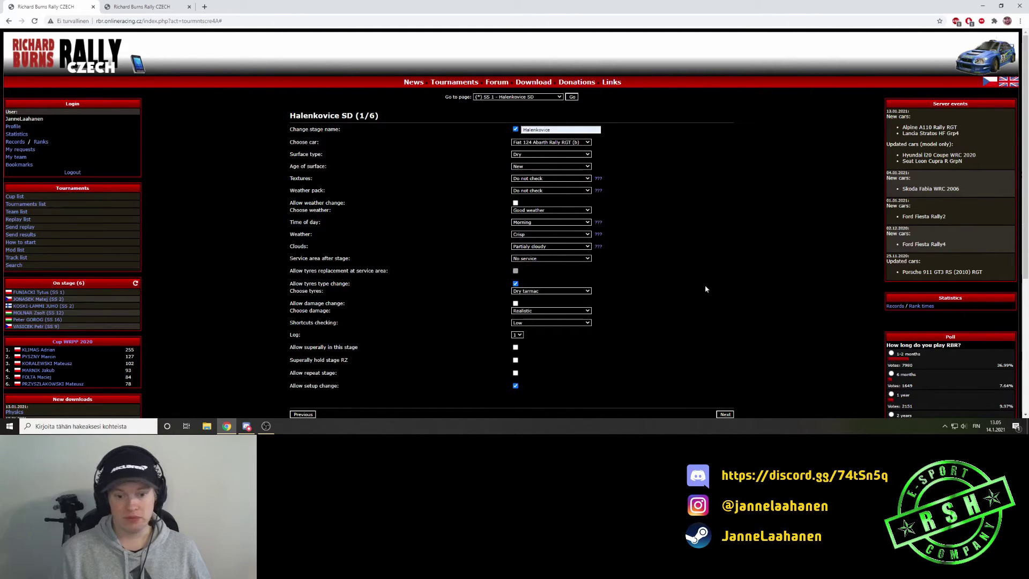
{"action": "left_click", "coordinate": [516, 283]}
{"action": "left_click", "coordinate": [560, 291]}
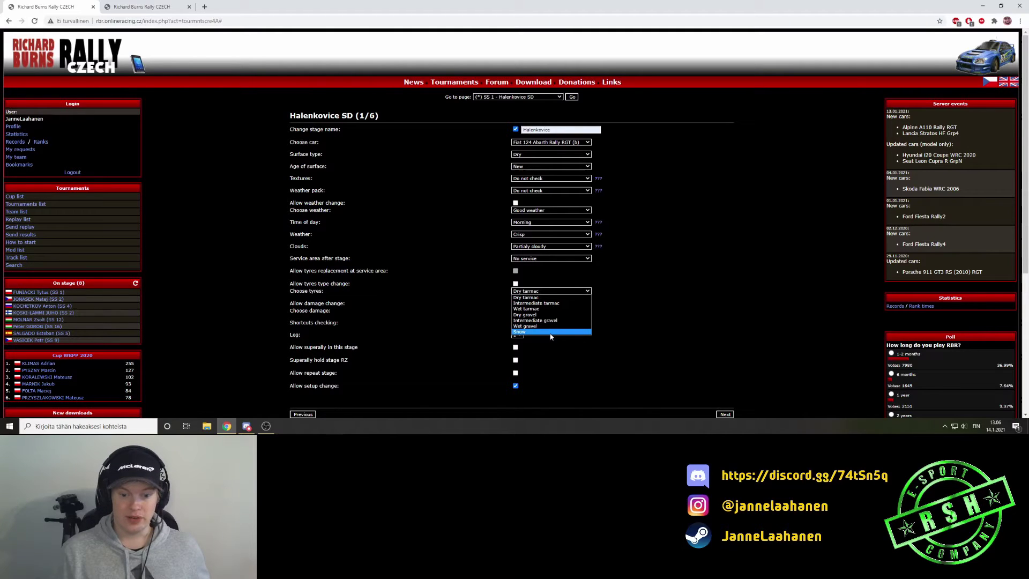
{"action": "left_click", "coordinate": [548, 333]}
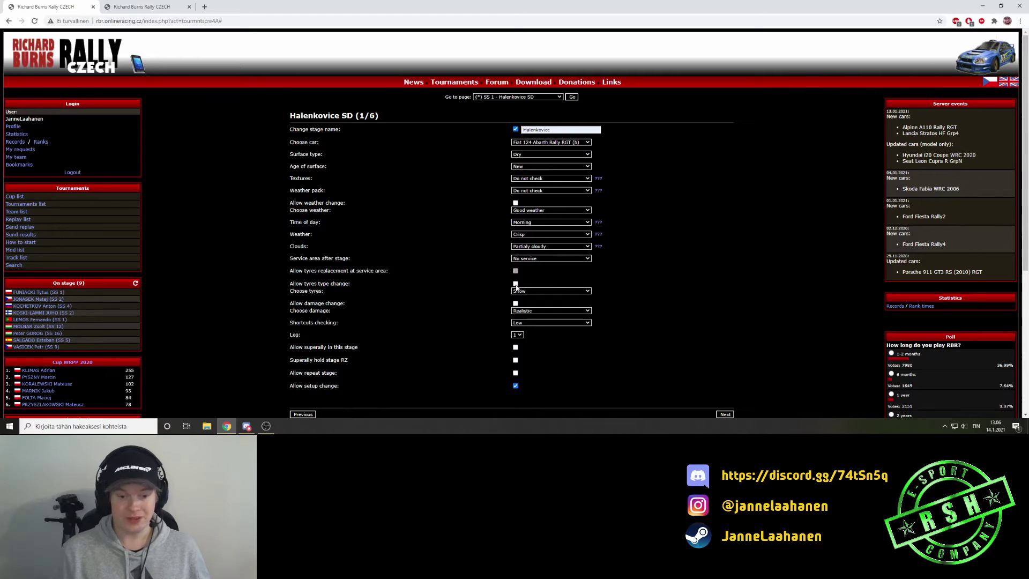
{"action": "left_click", "coordinate": [516, 284]}
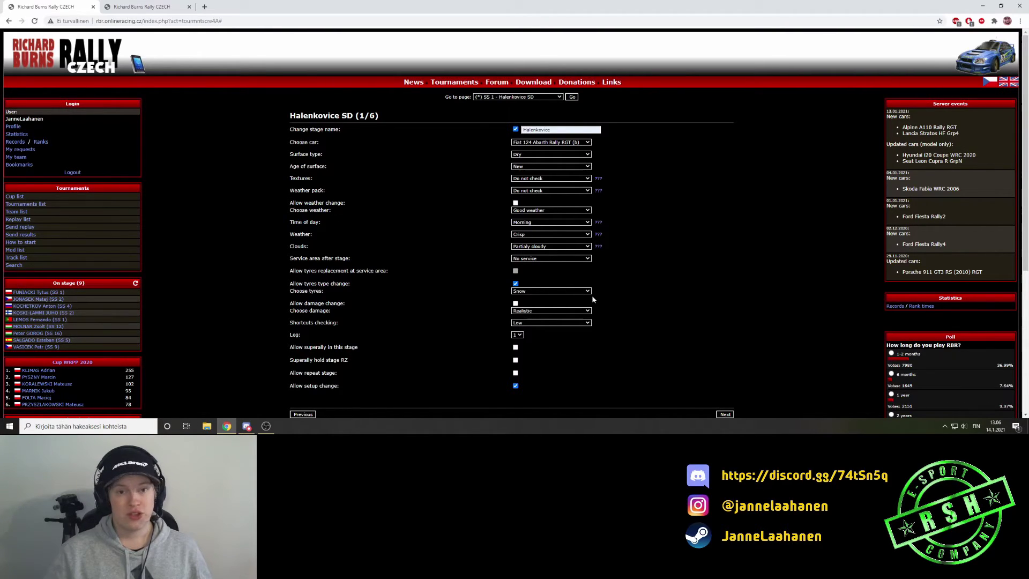
{"action": "left_click", "coordinate": [530, 292]}
{"action": "left_click", "coordinate": [527, 292]}
{"action": "left_click", "coordinate": [524, 292]}
{"action": "left_click", "coordinate": [521, 297]}
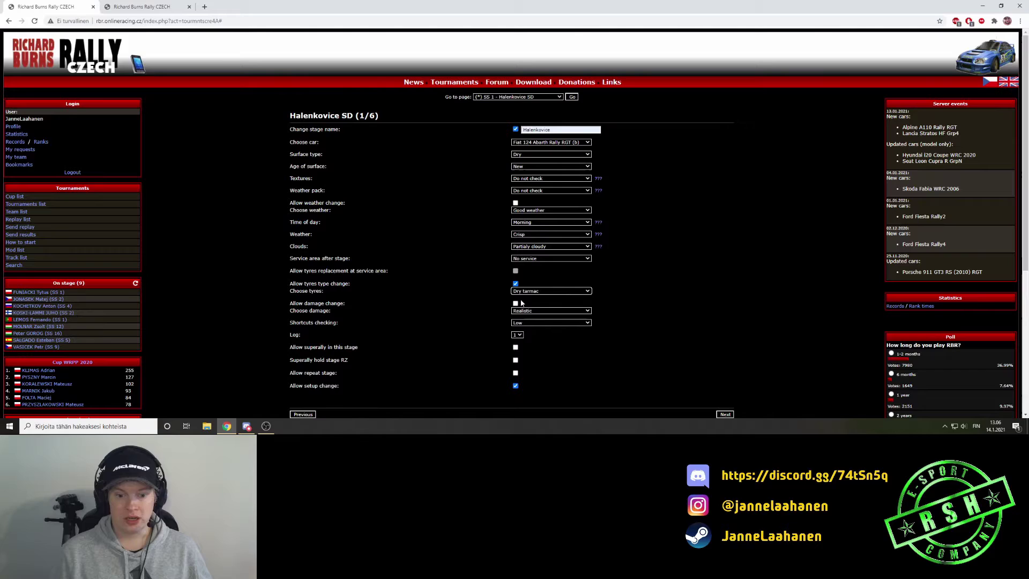
{"action": "left_click", "coordinate": [560, 311]}
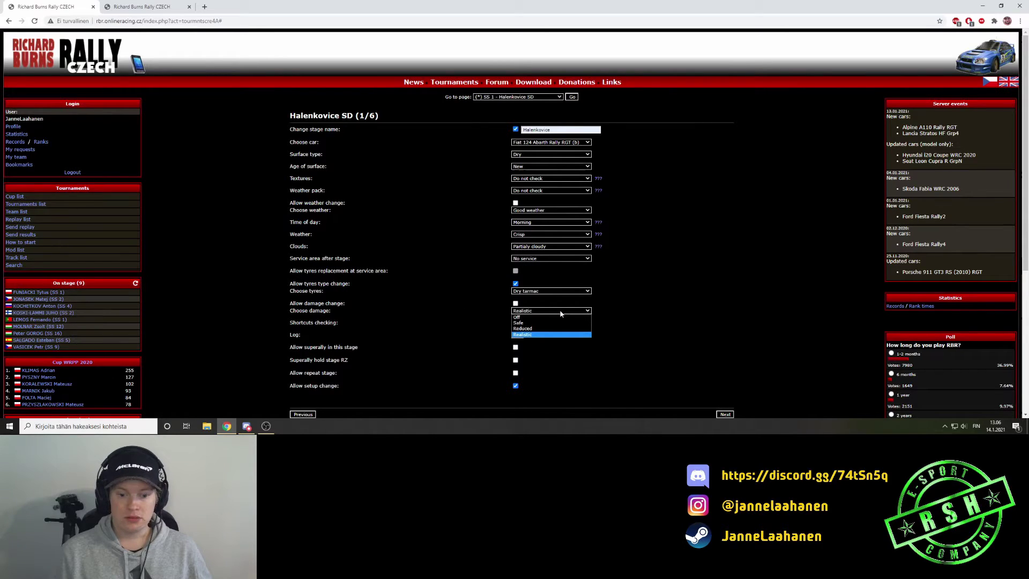
{"action": "left_click", "coordinate": [551, 311]}
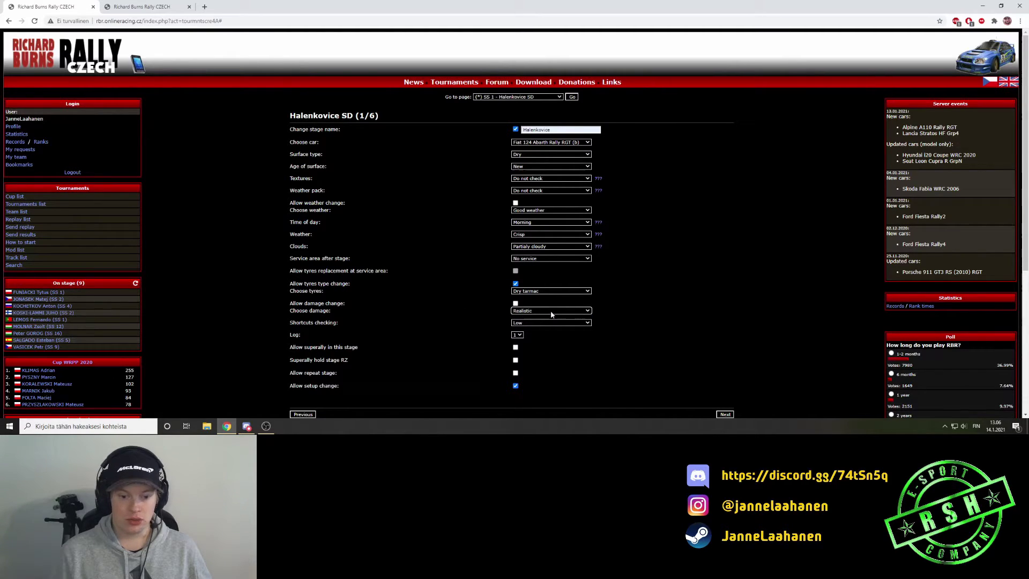
{"action": "left_click", "coordinate": [624, 334]}
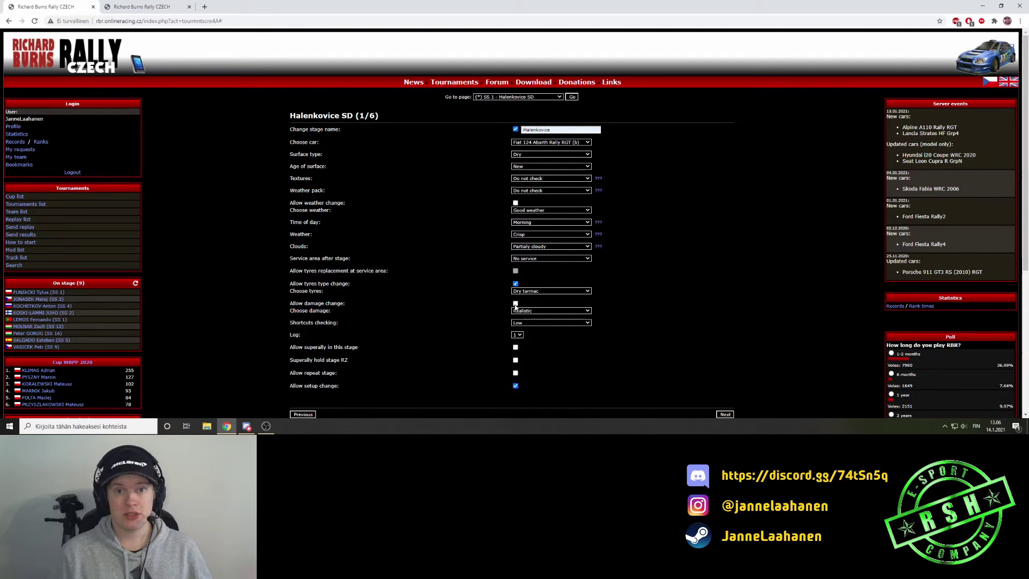
{"action": "left_click", "coordinate": [550, 323]}
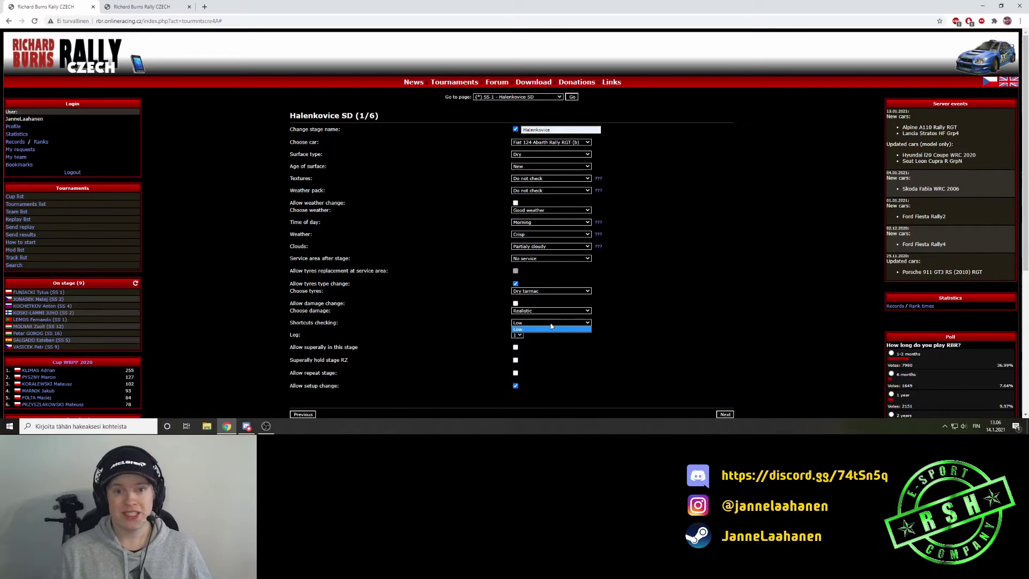
{"action": "left_click", "coordinate": [752, 328]}
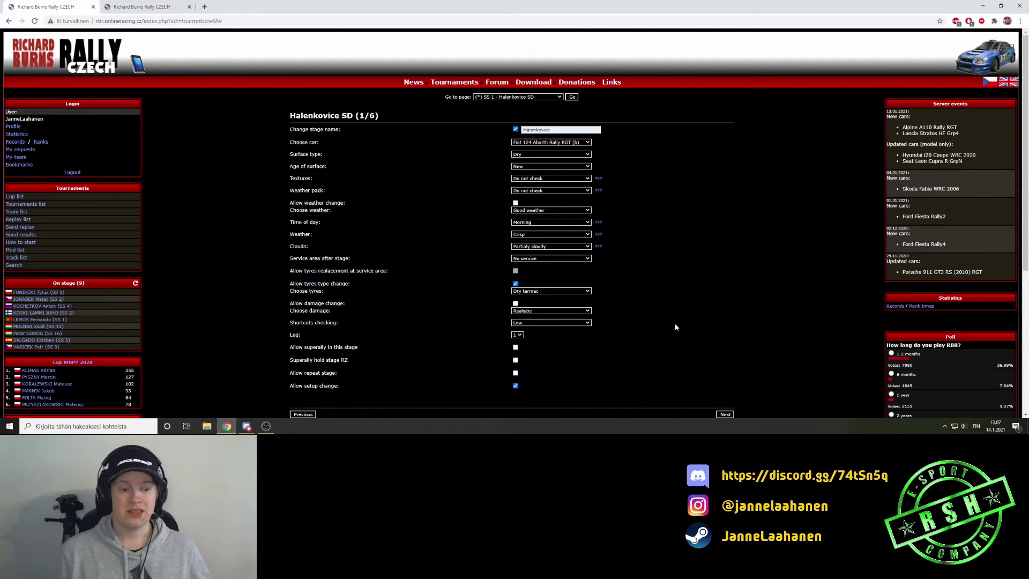
Step: Allow superally in stage 1 and leave Allow repeat stage unticked
{"action": "scroll", "coordinate": [718, 313], "scroll_direction": "down", "scroll_amount": 2}
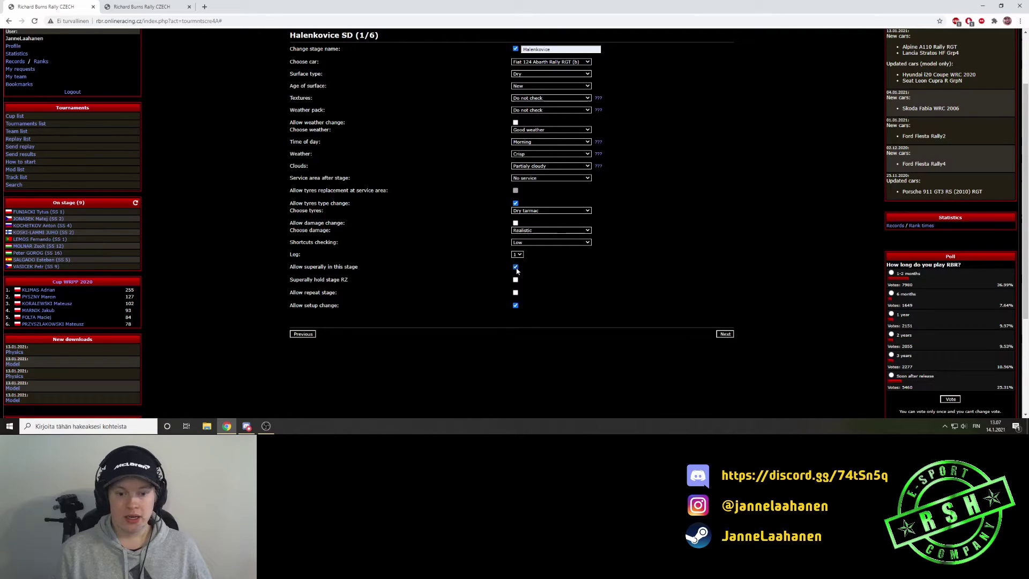
{"action": "left_click", "coordinate": [517, 269]}
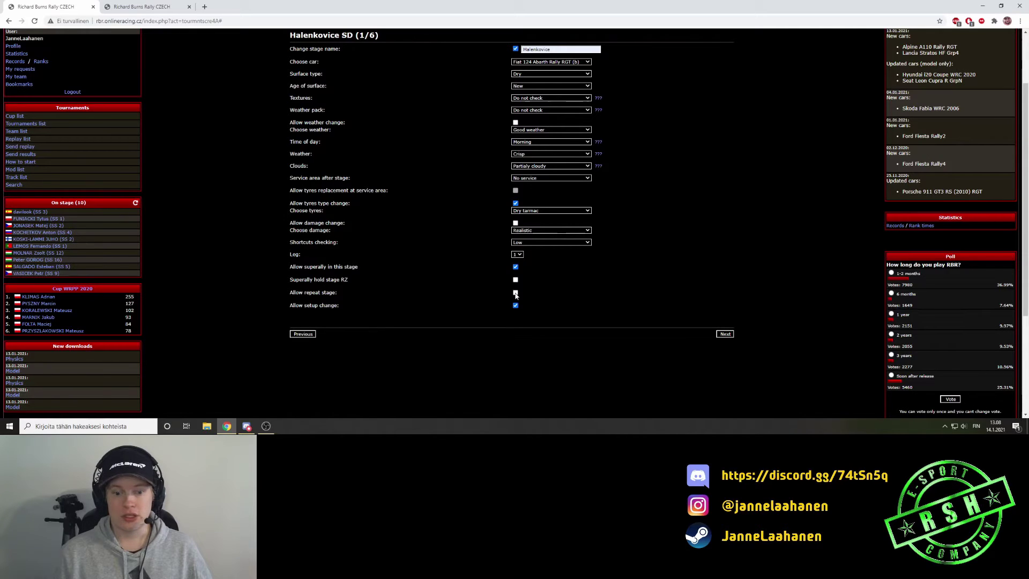
{"action": "left_click", "coordinate": [516, 293]}
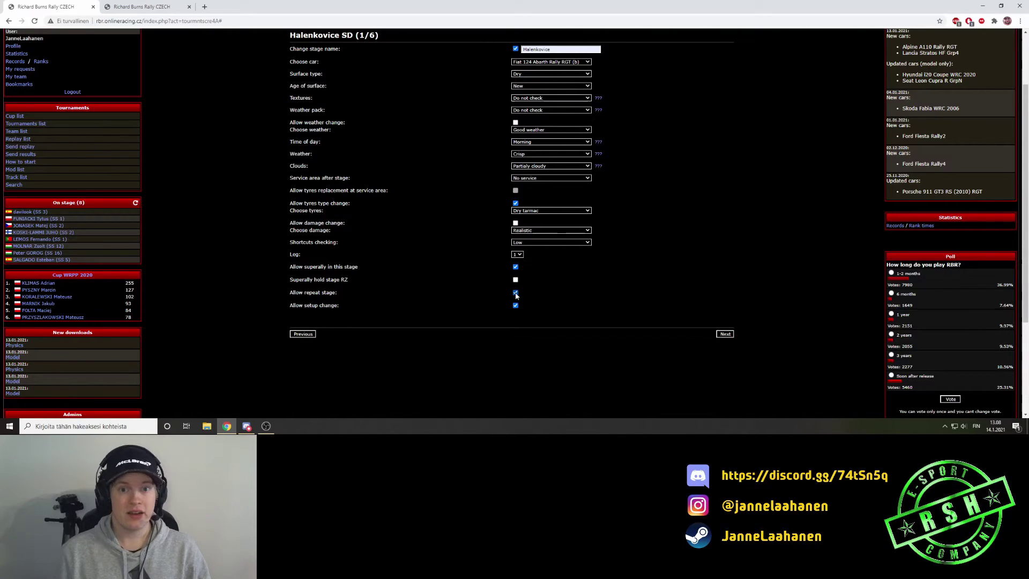
{"action": "left_click", "coordinate": [515, 293]}
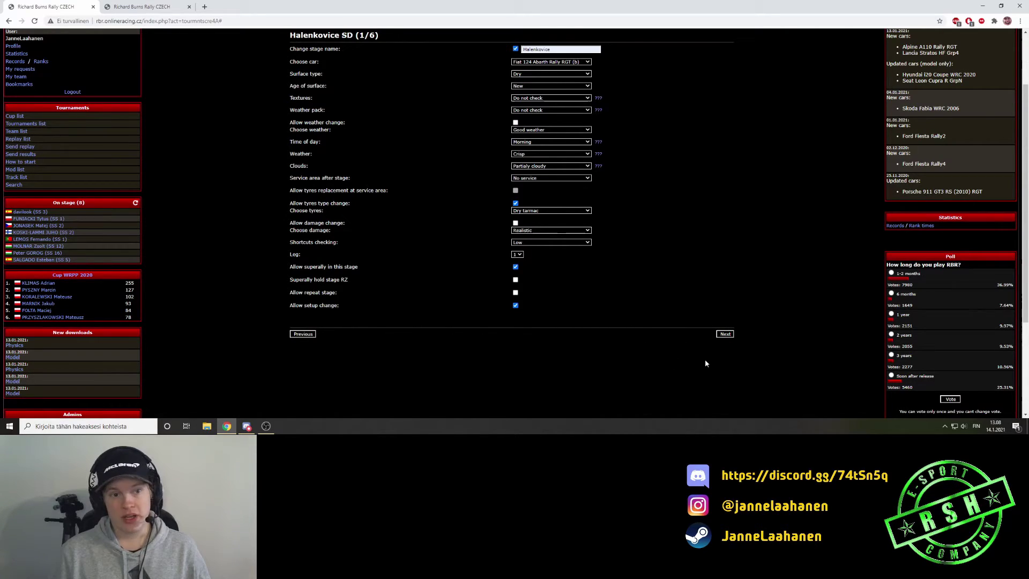
Step: Advance to Svince (2/6) and apply the Late morning, No rain, Light clouds combination
{"action": "left_click", "coordinate": [725, 333]}
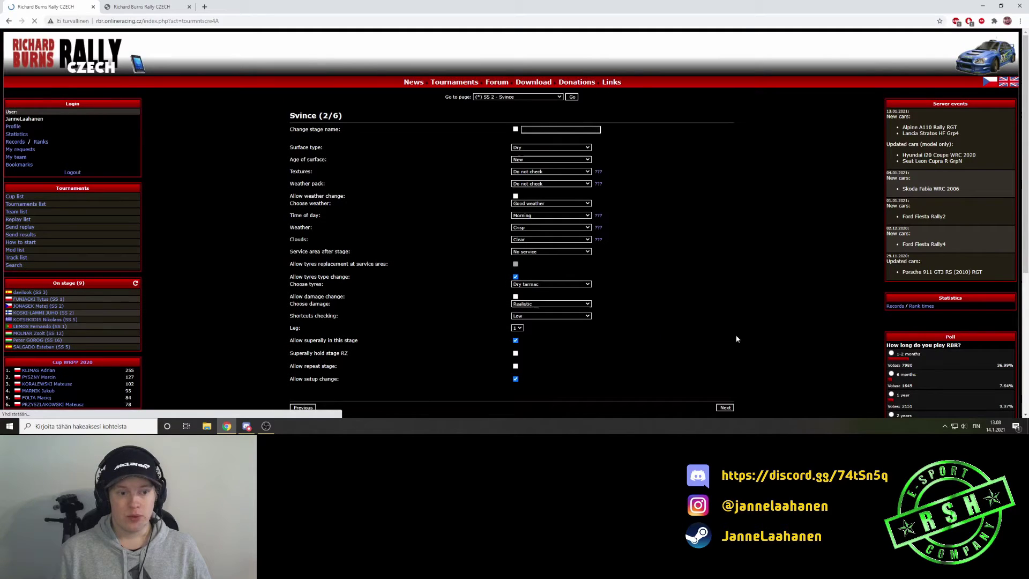
{"action": "scroll", "coordinate": [735, 336], "scroll_direction": "down", "scroll_amount": 1}
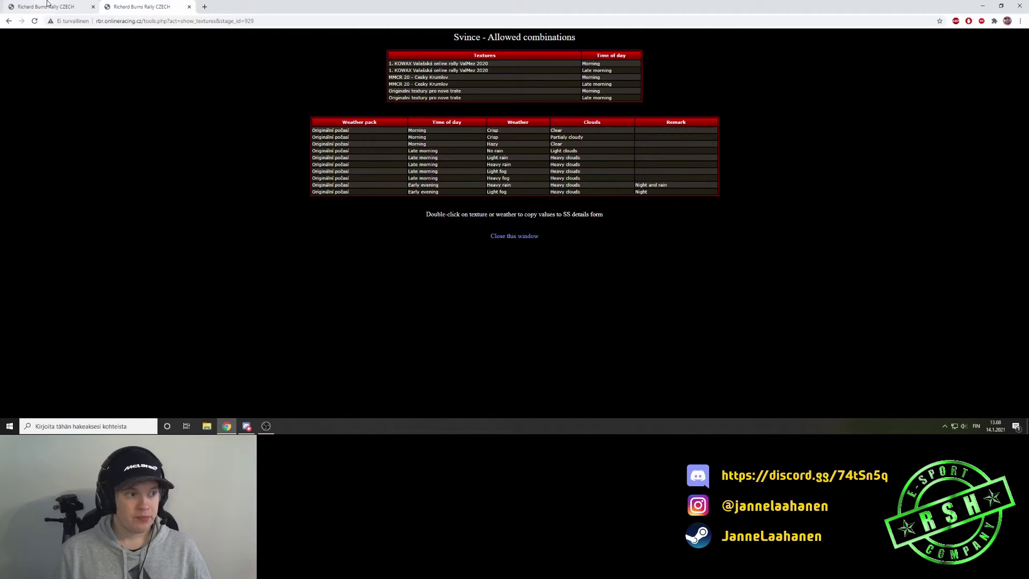
{"action": "double_click", "coordinate": [427, 131]}
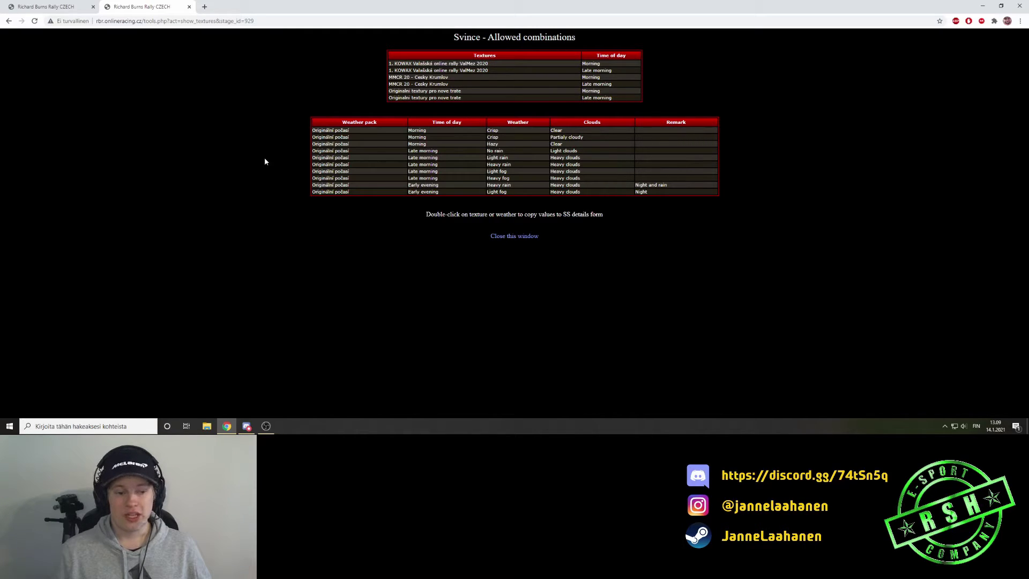
{"action": "double_click", "coordinate": [379, 153]}
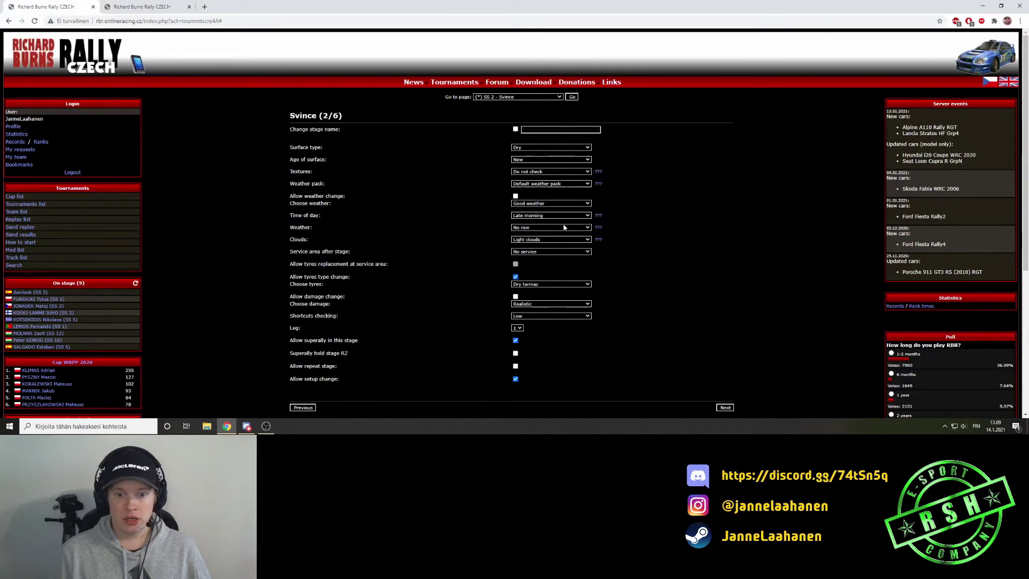
Step: Set Svince's weather pack to Do not check and shortcuts to Low, and disallow tyre and setup changes
{"action": "left_click", "coordinate": [571, 184]}
{"action": "left_click", "coordinate": [542, 191]}
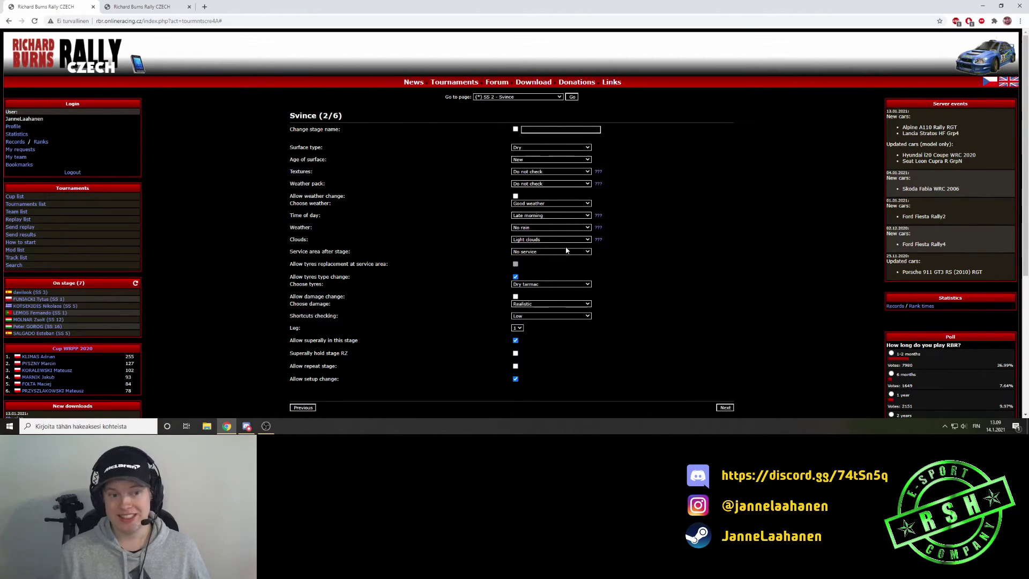
{"action": "left_click", "coordinate": [515, 277]}
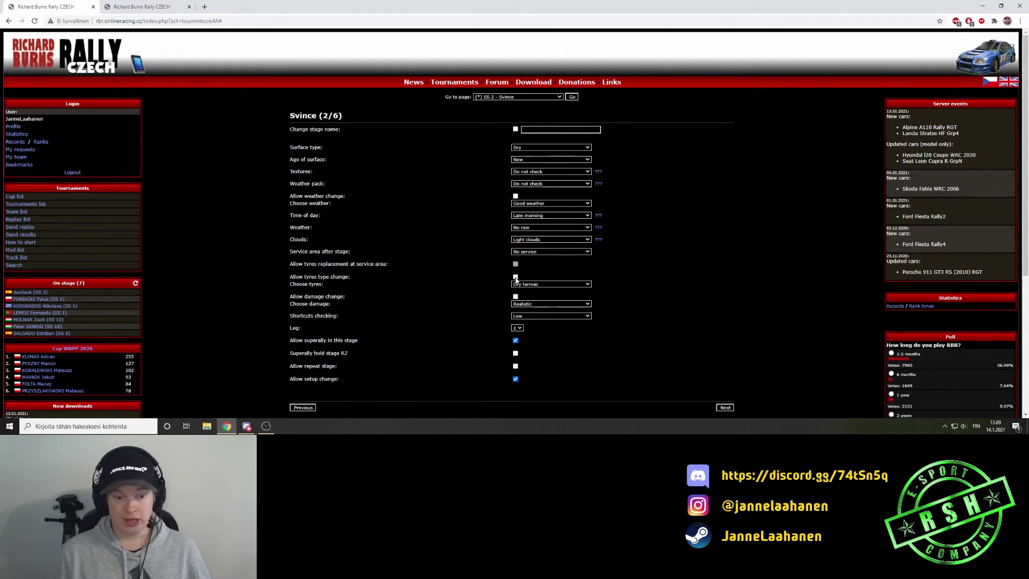
{"action": "scroll", "coordinate": [511, 282], "scroll_direction": "down", "scroll_amount": 1}
{"action": "left_click", "coordinate": [530, 276]}
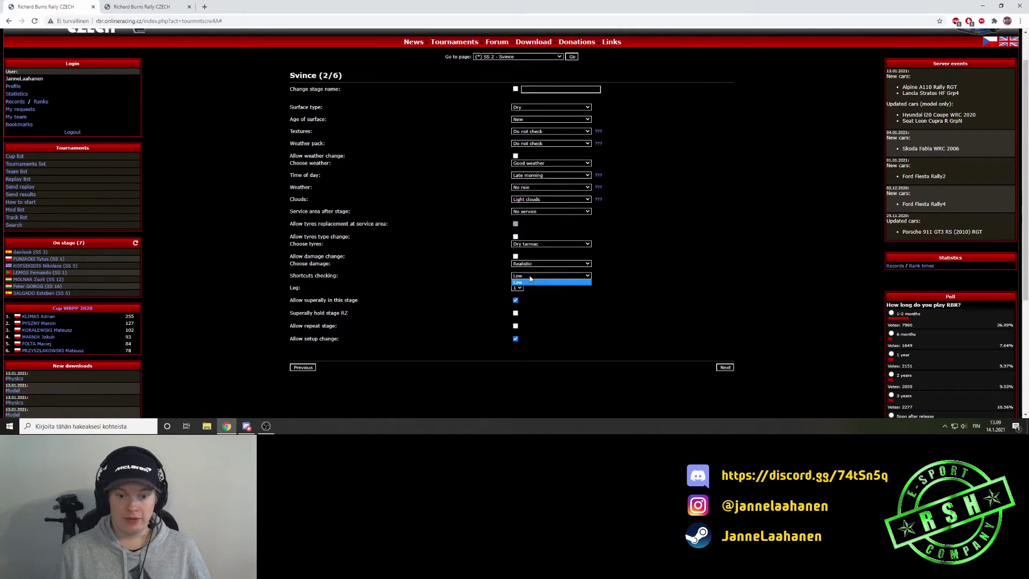
{"action": "left_click", "coordinate": [530, 278]}
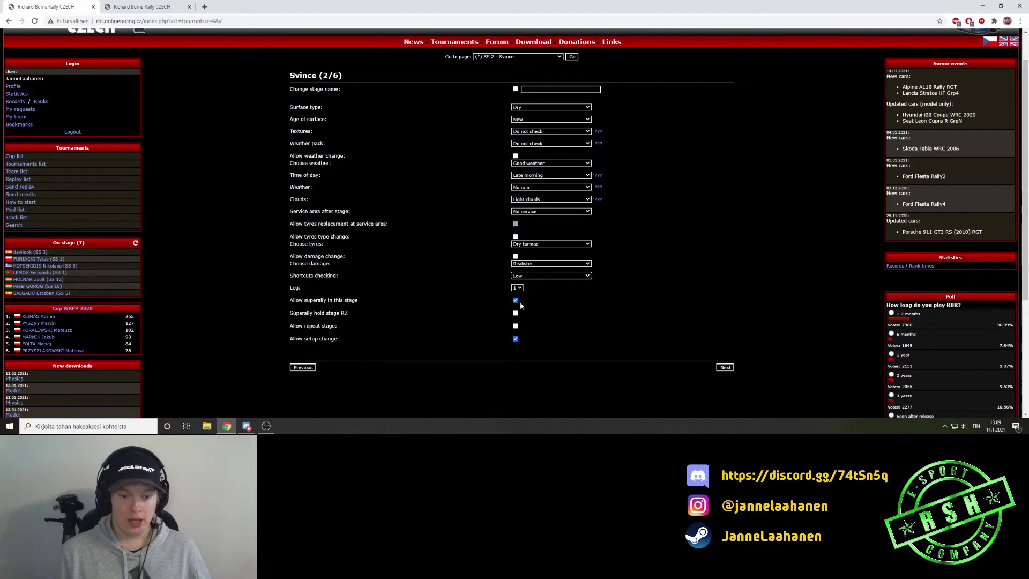
{"action": "left_click", "coordinate": [516, 339]}
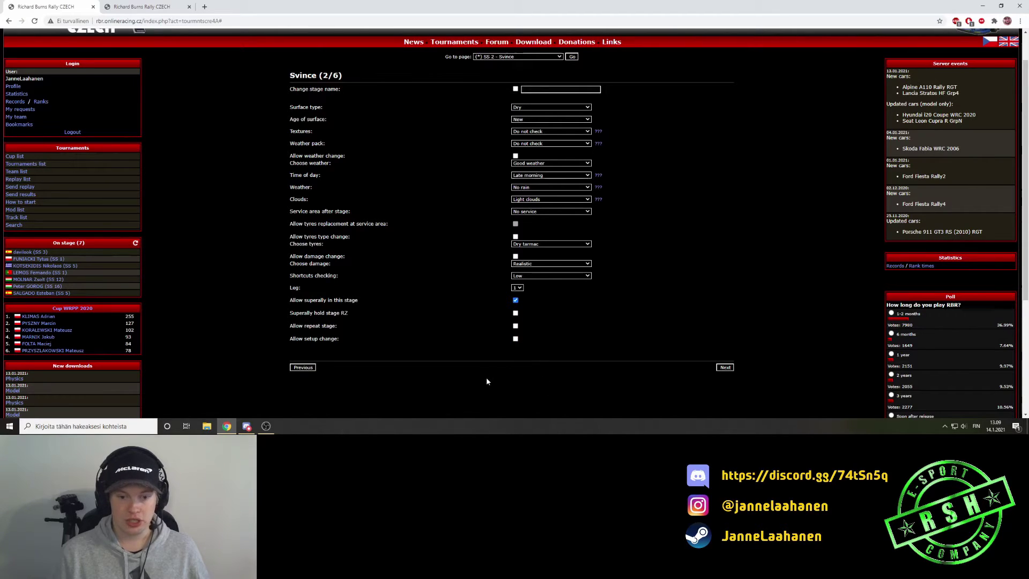
Step: On Puy du Lac (3/6), apply Morning, Crisp, Partialy cloudy with weather pack Do not check
{"action": "left_click", "coordinate": [723, 368]}
{"action": "scroll", "coordinate": [622, 360], "scroll_direction": "down", "scroll_amount": 1}
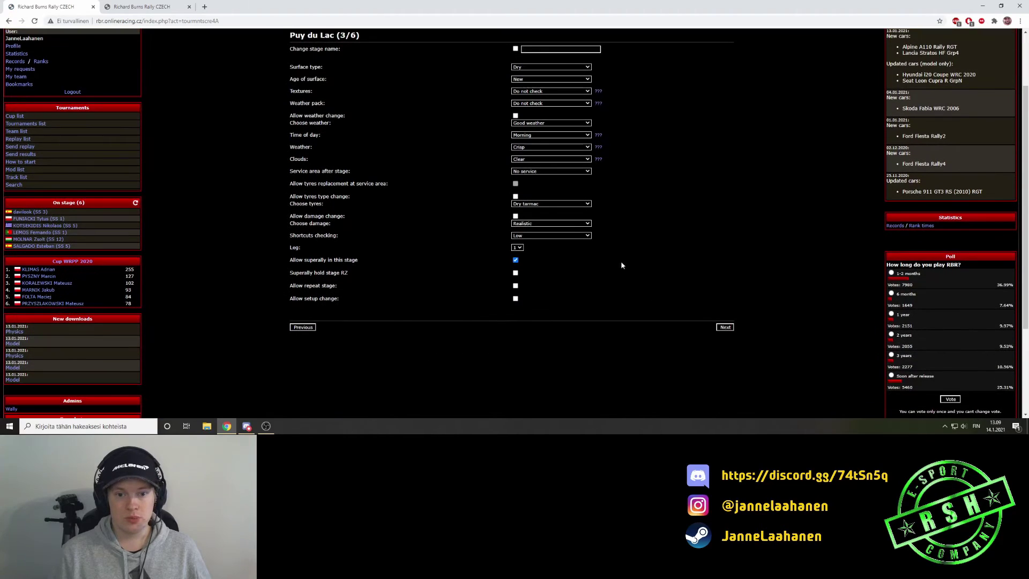
{"action": "left_click", "coordinate": [596, 148]}
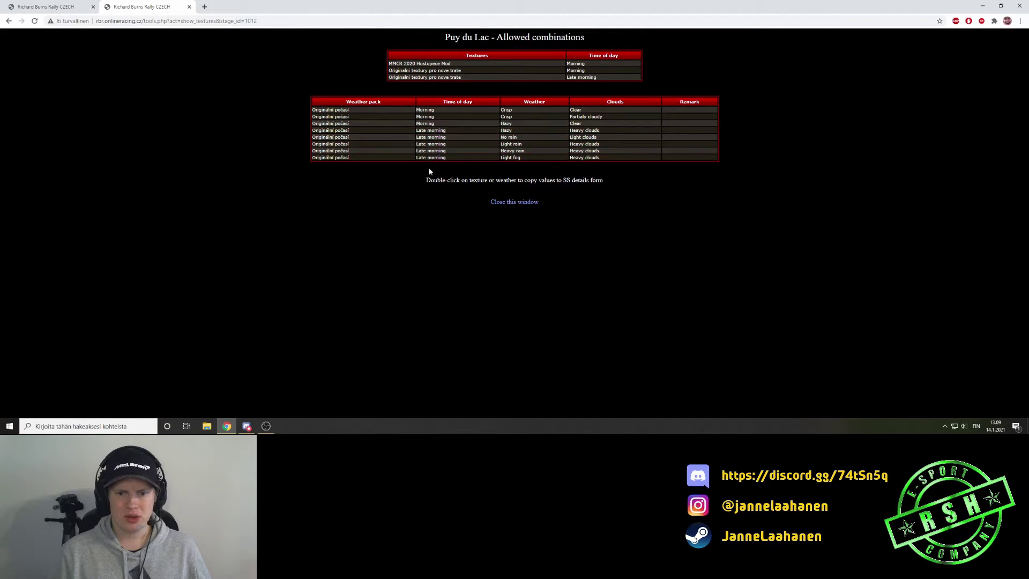
{"action": "double_click", "coordinate": [389, 119]}
{"action": "left_click", "coordinate": [542, 184]}
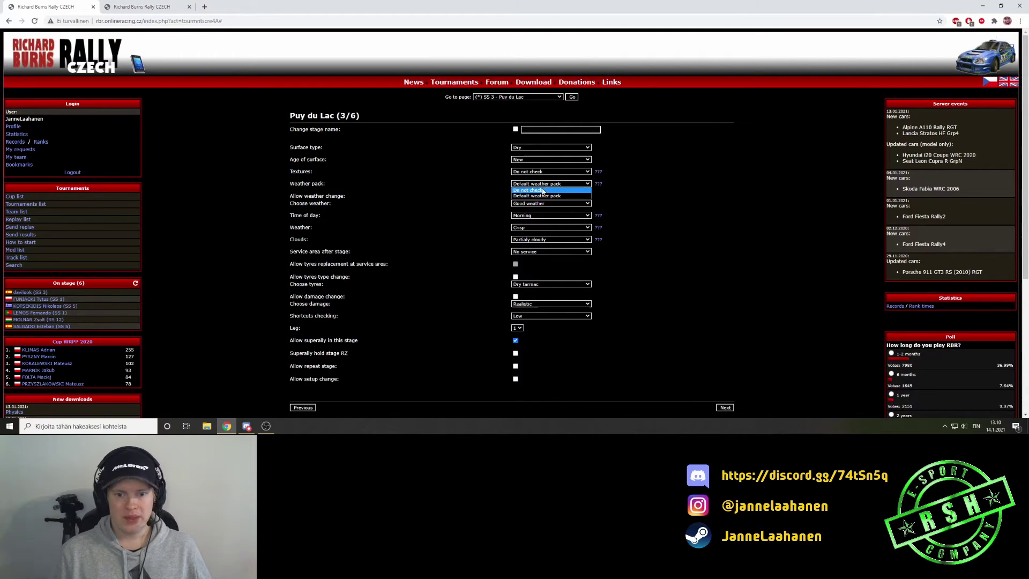
{"action": "left_click", "coordinate": [542, 191]}
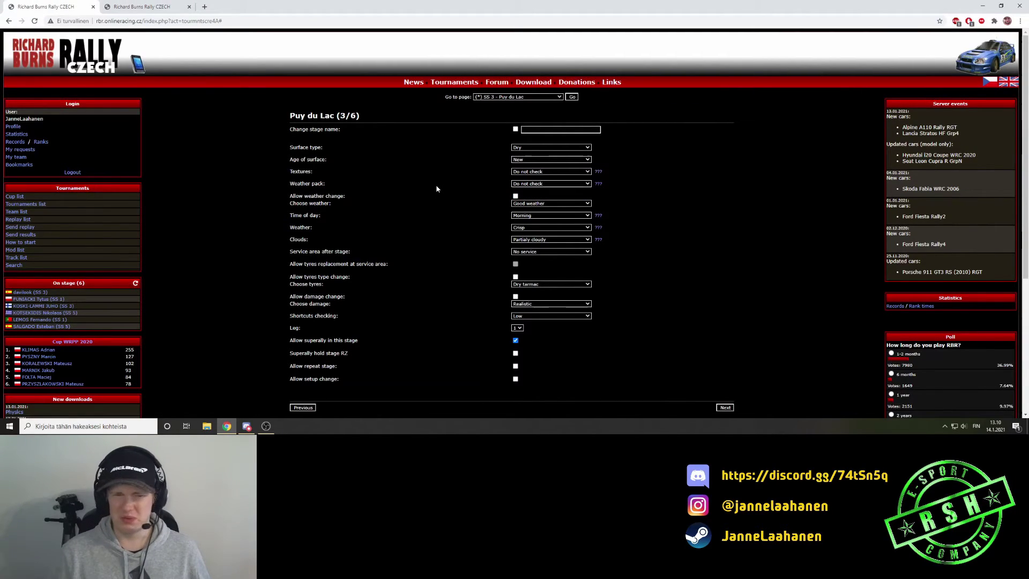
{"action": "left_click", "coordinate": [598, 183]}
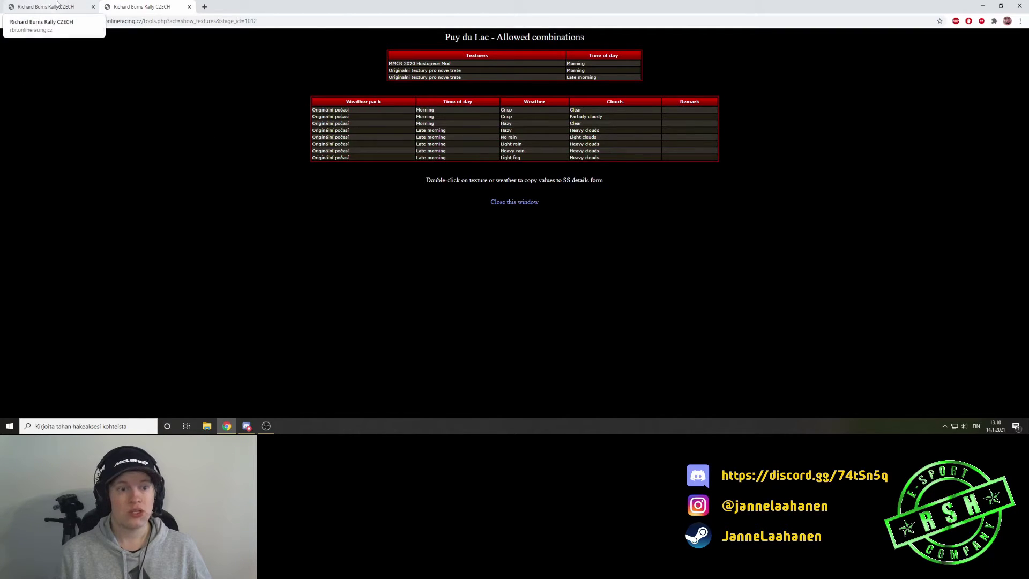
{"action": "left_click", "coordinate": [19, 5]}
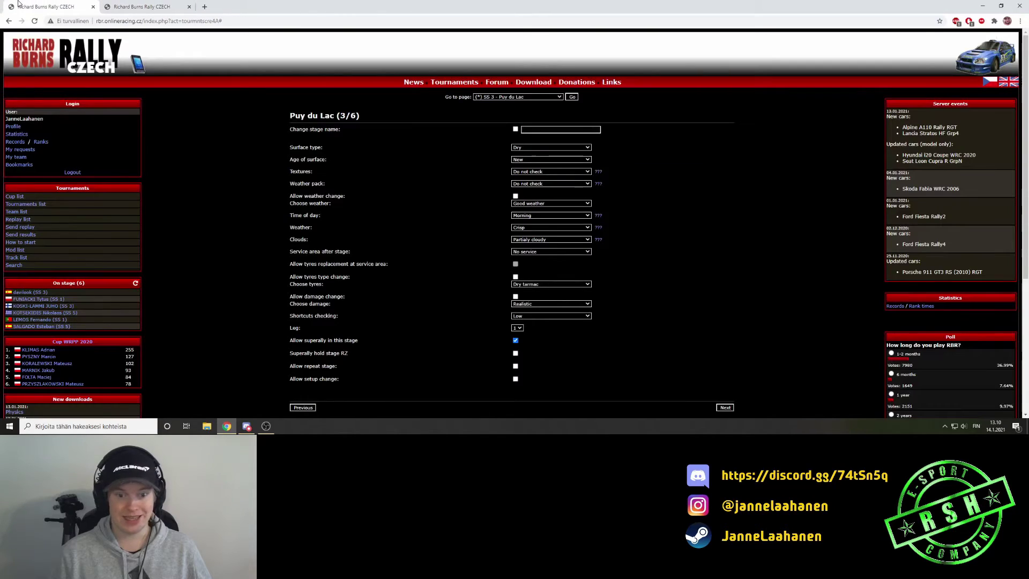
Step: Give Puy du Lac a 90 min. service, keep shortcuts checking at Low, and submit the stage
{"action": "left_click", "coordinate": [542, 253]}
{"action": "left_click", "coordinate": [535, 297]}
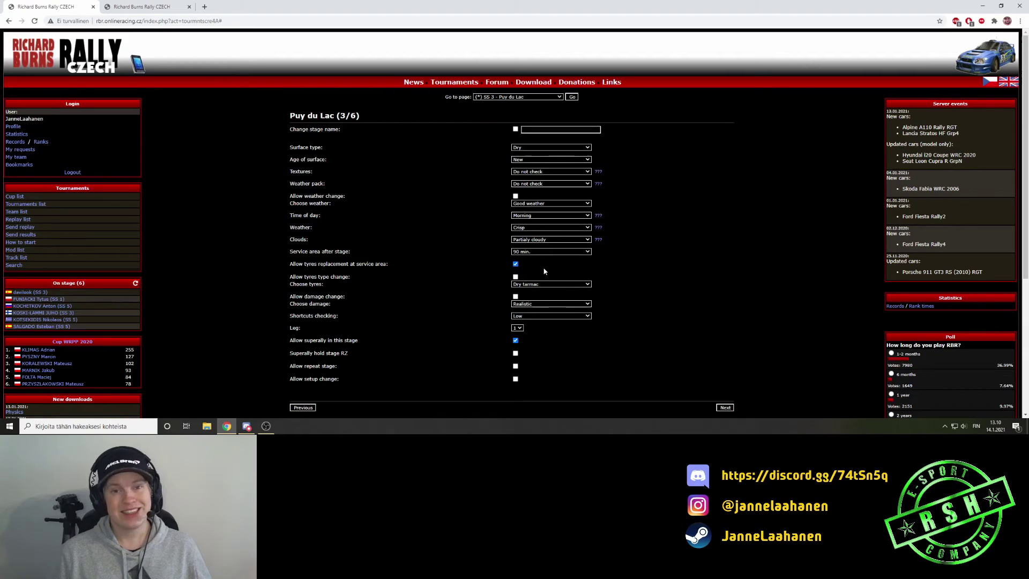
{"action": "left_click", "coordinate": [545, 317]}
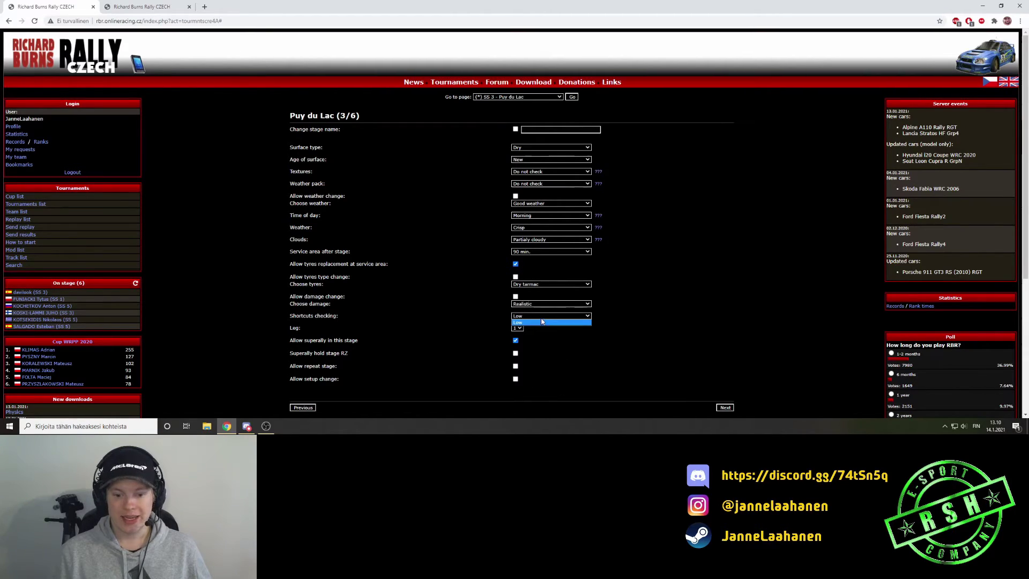
{"action": "left_click", "coordinate": [539, 322]}
{"action": "scroll", "coordinate": [540, 319], "scroll_direction": "down", "scroll_amount": 2}
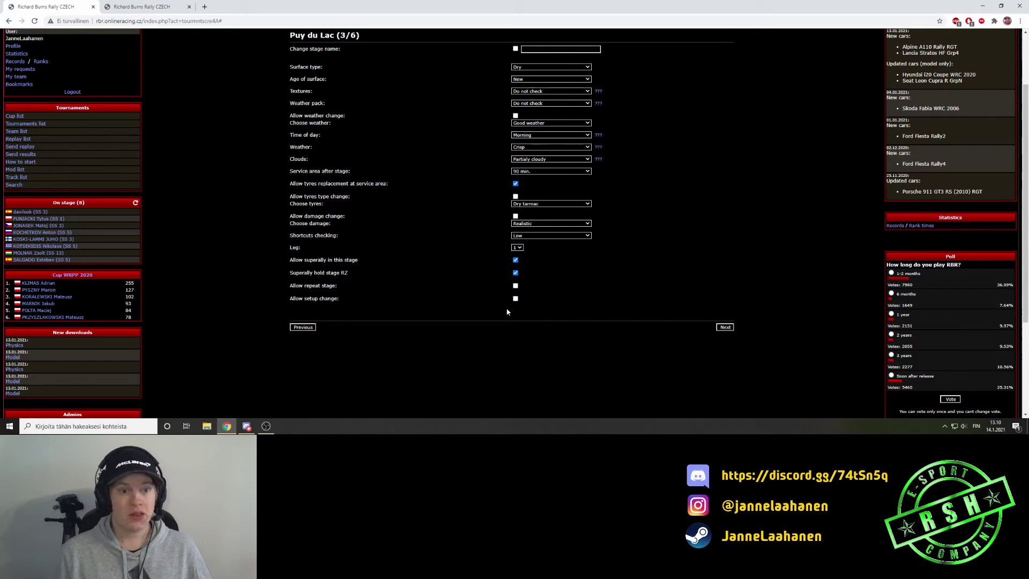
{"action": "left_click", "coordinate": [725, 327]}
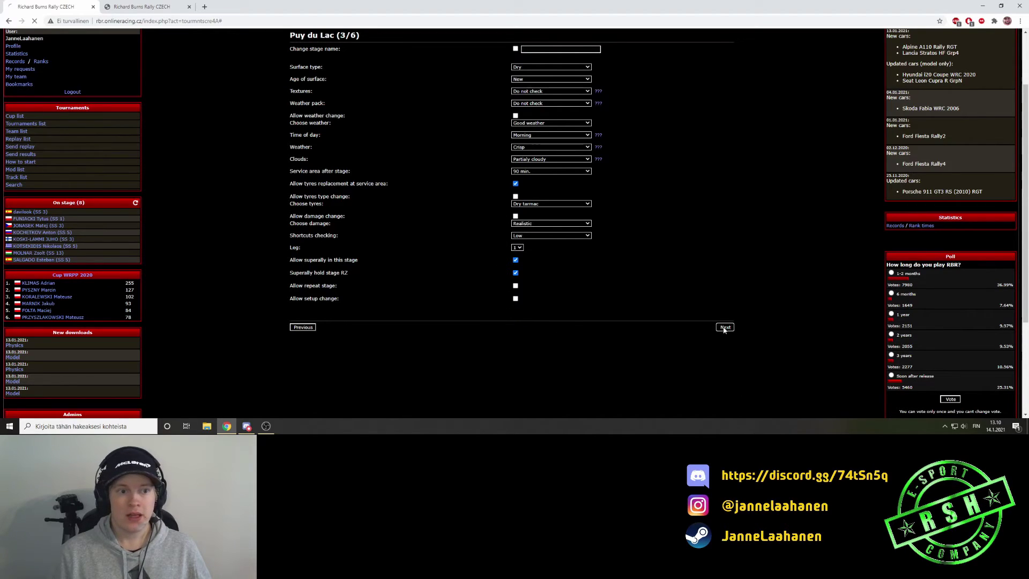
Step: Apply the Crisp, Partialy cloudy combination to Peyregrosse - Mandagout with weather pack Do not check
{"action": "scroll", "coordinate": [405, 231], "scroll_direction": "down", "scroll_amount": 1}
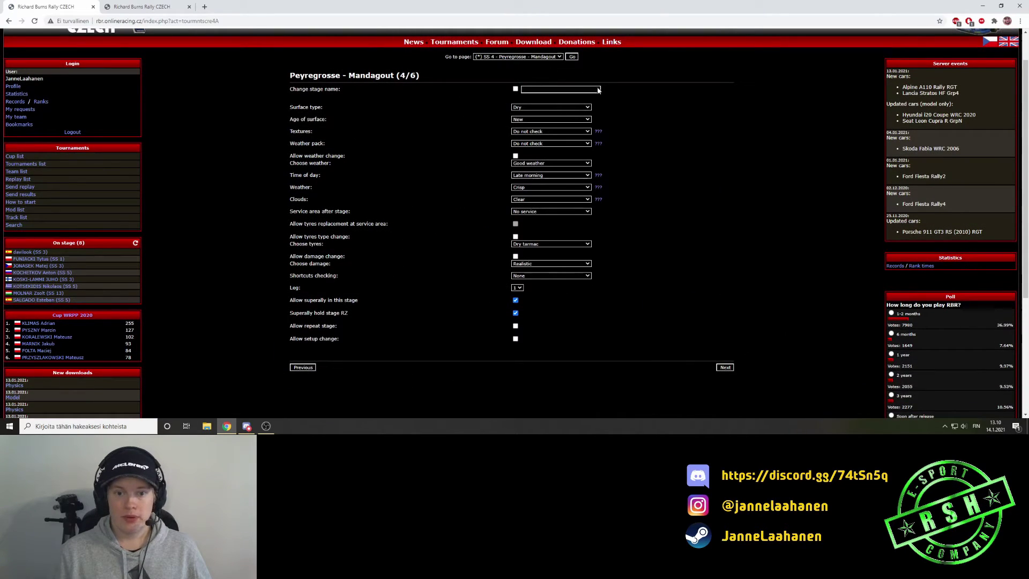
{"action": "left_click", "coordinate": [599, 132]}
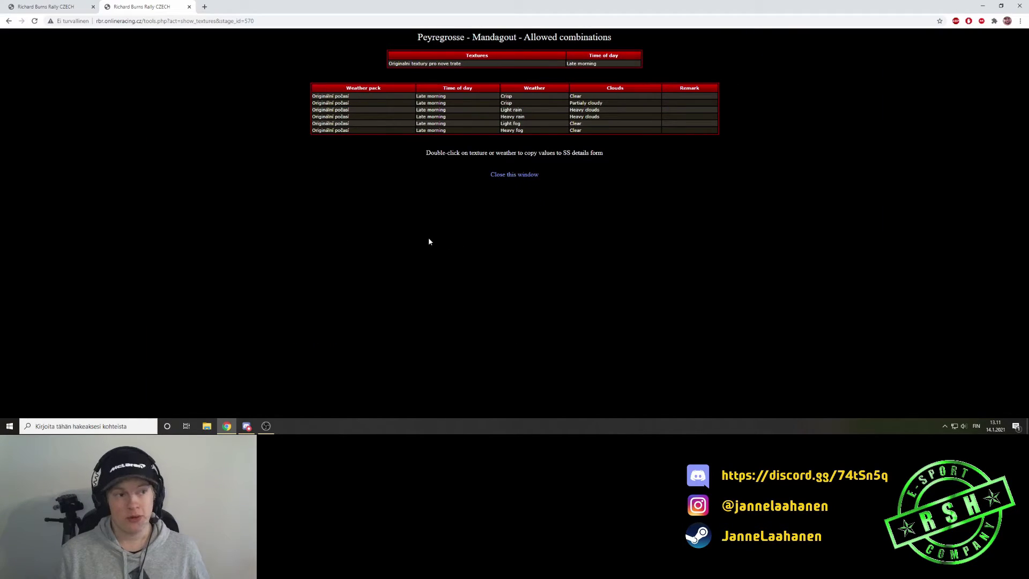
{"action": "double_click", "coordinate": [389, 106]}
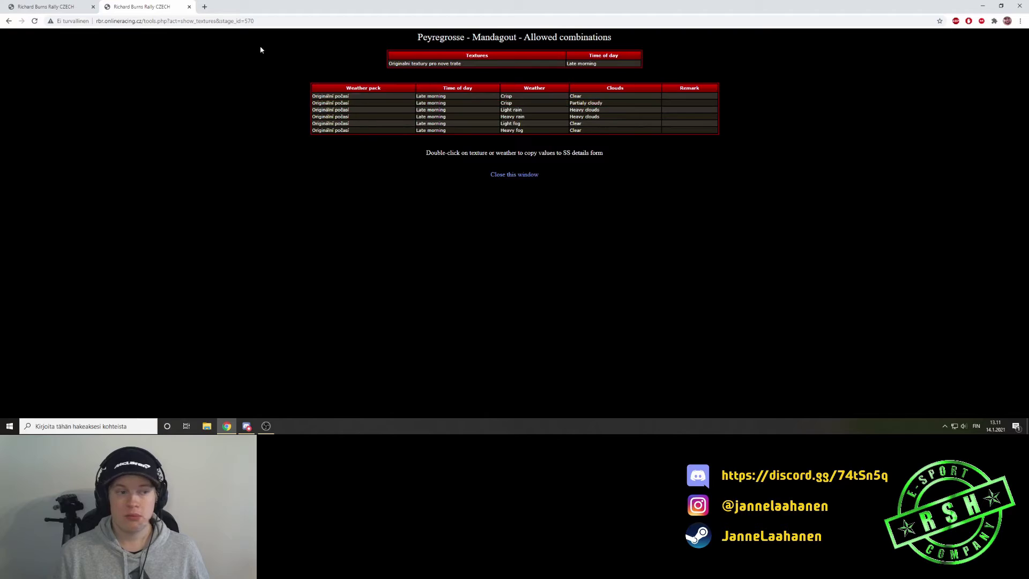
{"action": "left_click", "coordinate": [564, 183]}
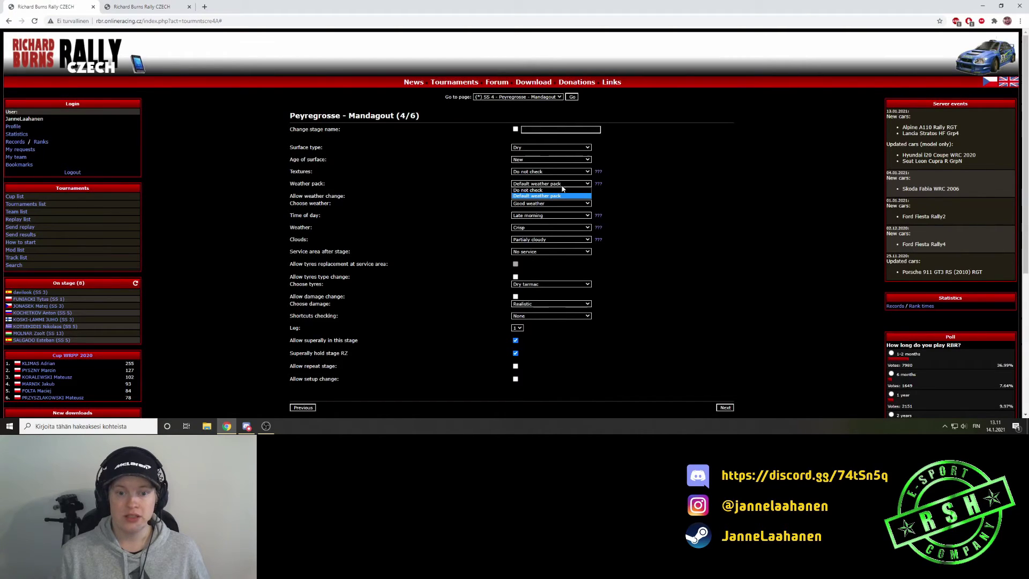
{"action": "left_click", "coordinate": [545, 195]}
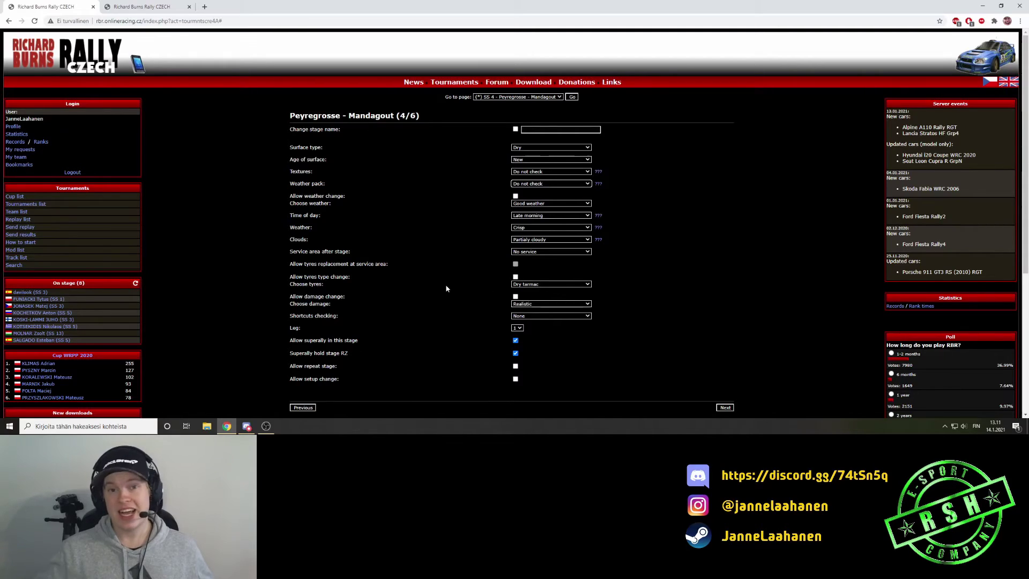
Step: Allow tyre type and setup changes, turn off superally, move the stage to leg 2, and submit
{"action": "left_click", "coordinate": [516, 277]}
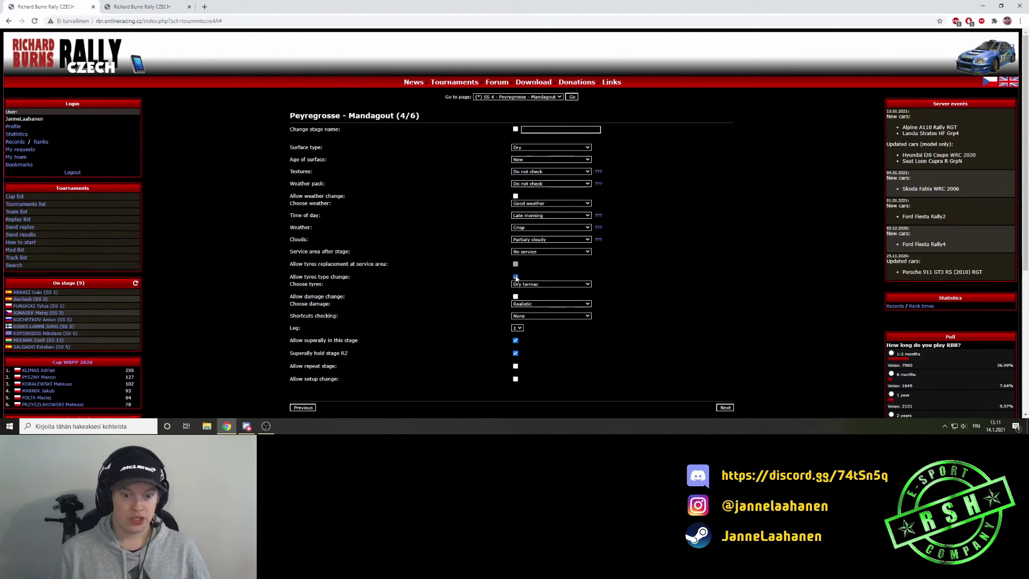
{"action": "scroll", "coordinate": [517, 289], "scroll_direction": "down", "scroll_amount": 2}
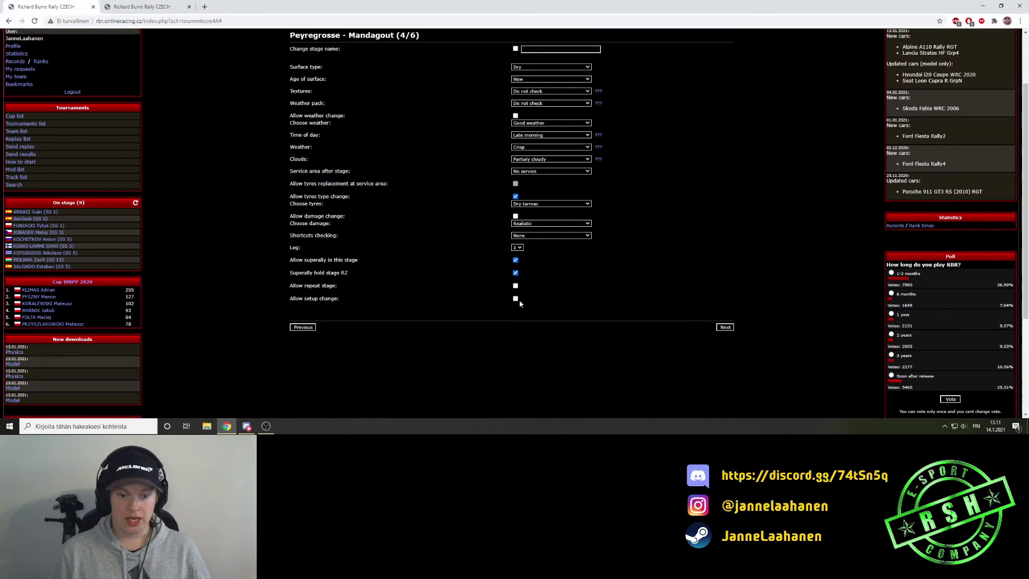
{"action": "left_click", "coordinate": [516, 298]}
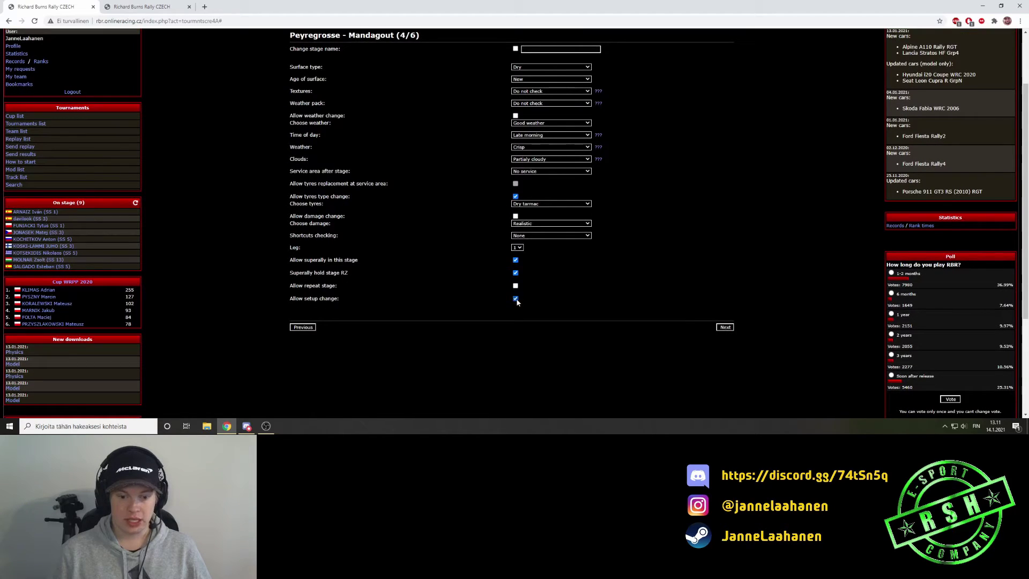
{"action": "left_click", "coordinate": [515, 260]}
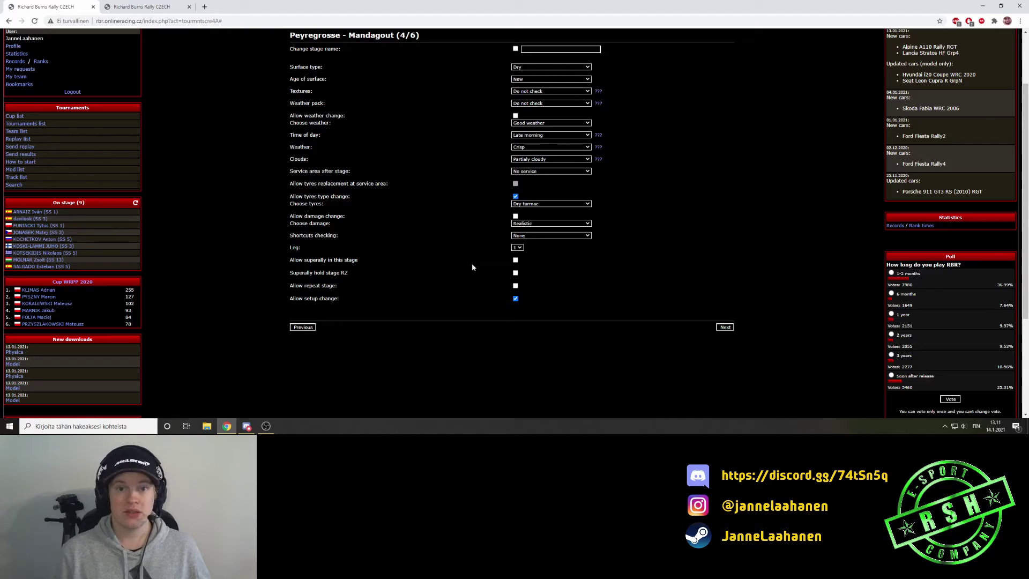
{"action": "left_click", "coordinate": [521, 250]}
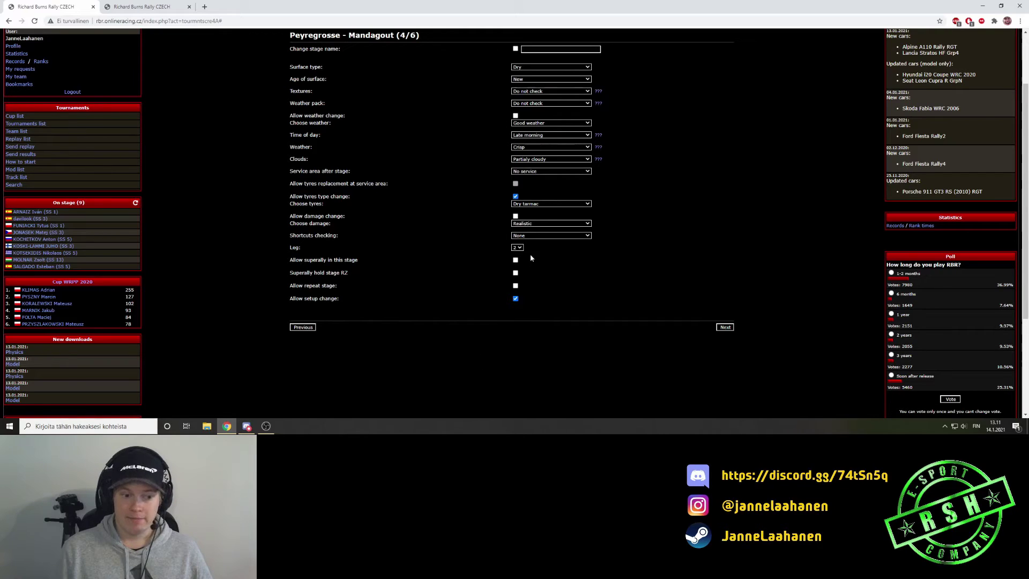
{"action": "left_click", "coordinate": [725, 327]}
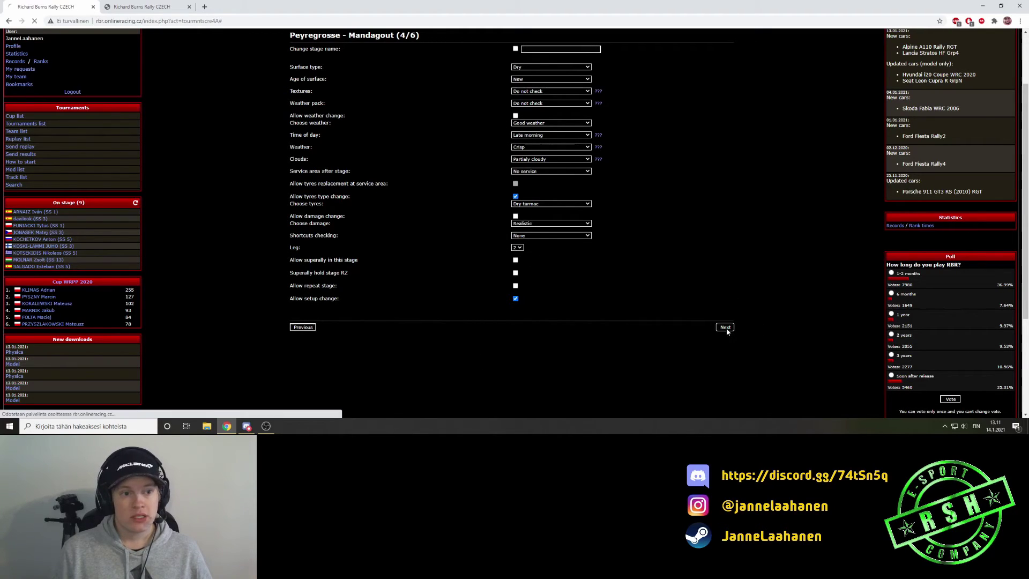
Step: Apply Luceram-Col Saint Roch's allowed weather combination, with weather pack Do not check and Crisp weather
{"action": "scroll", "coordinate": [411, 246], "scroll_direction": "down", "scroll_amount": 1}
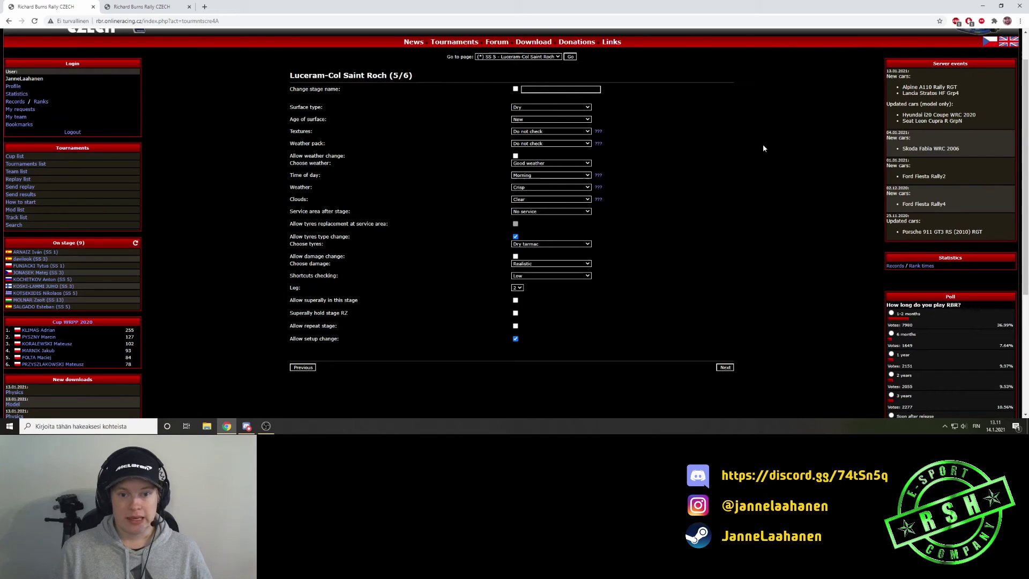
{"action": "left_click", "coordinate": [599, 144]}
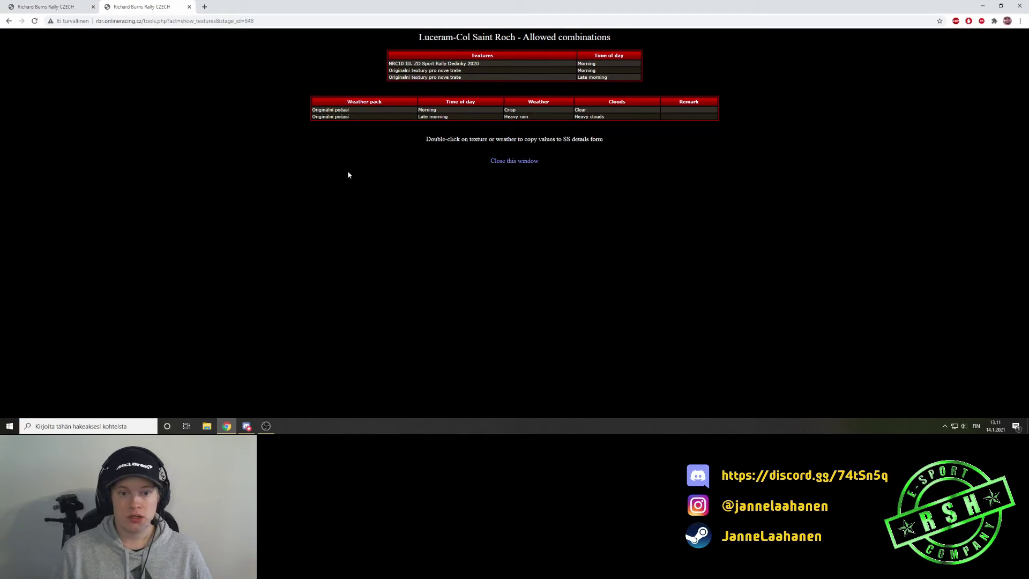
{"action": "double_click", "coordinate": [400, 111]}
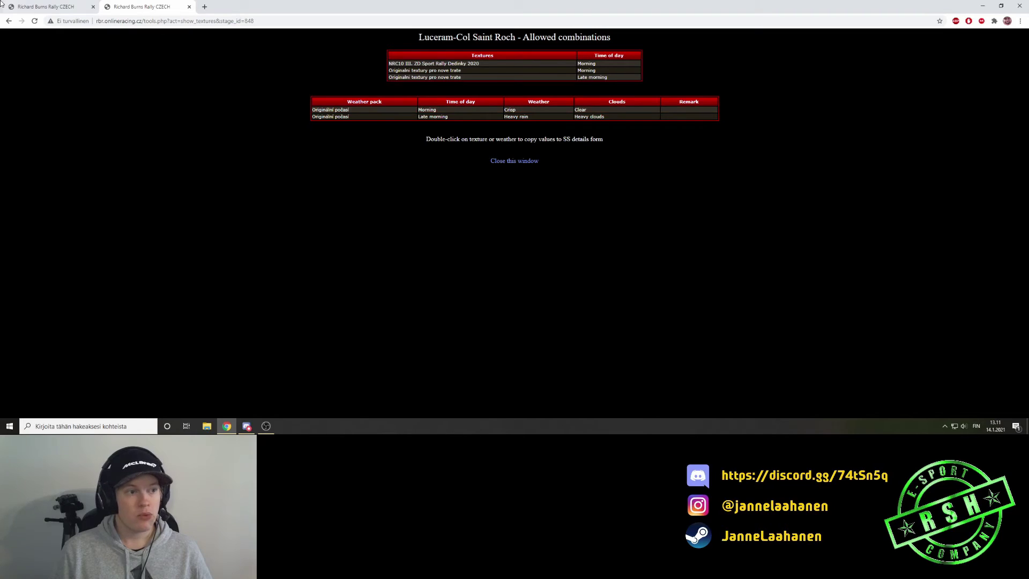
{"action": "left_click", "coordinate": [534, 184]}
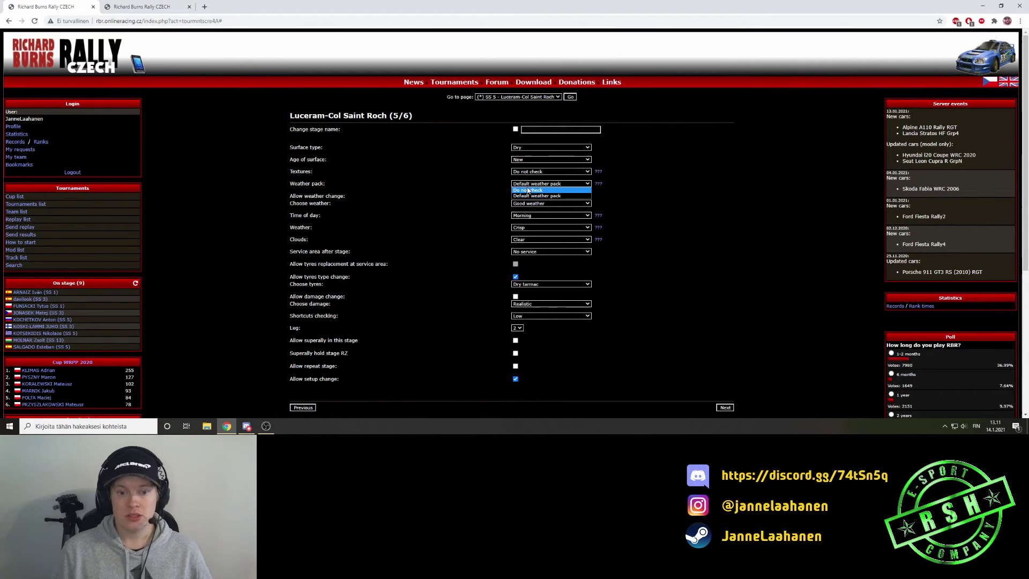
{"action": "left_click", "coordinate": [532, 189]}
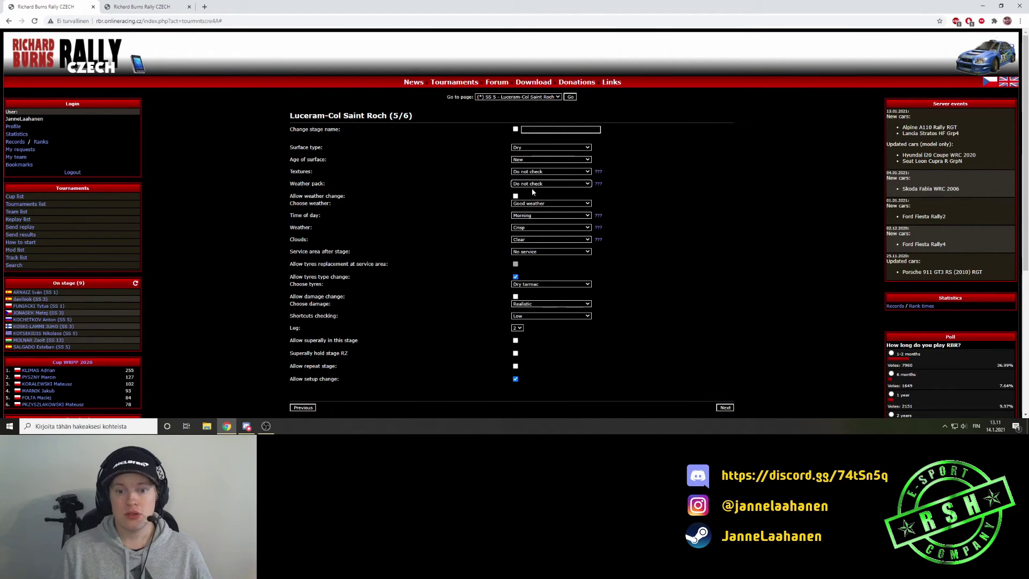
{"action": "left_click", "coordinate": [552, 228]}
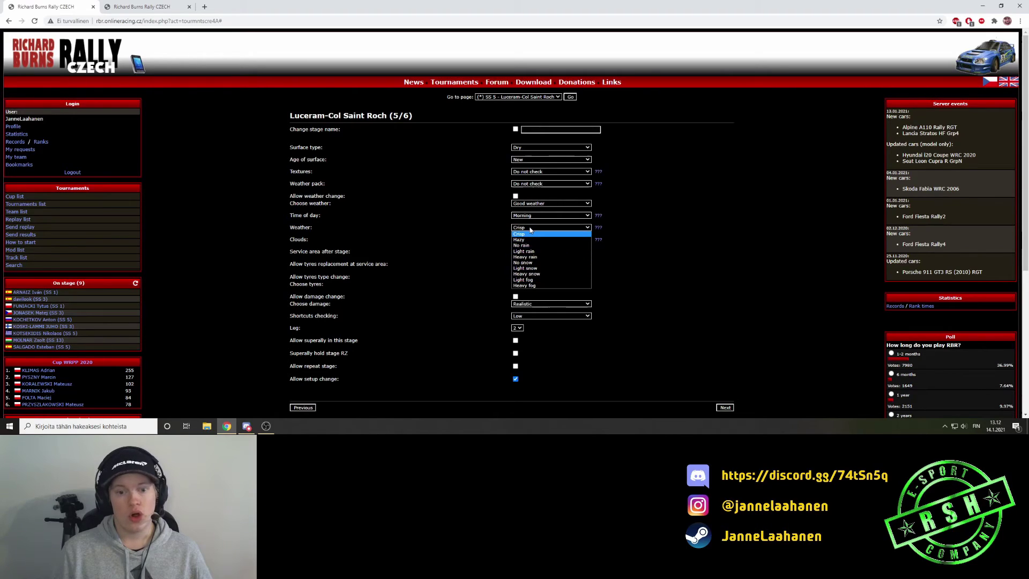
{"action": "left_click", "coordinate": [527, 236]}
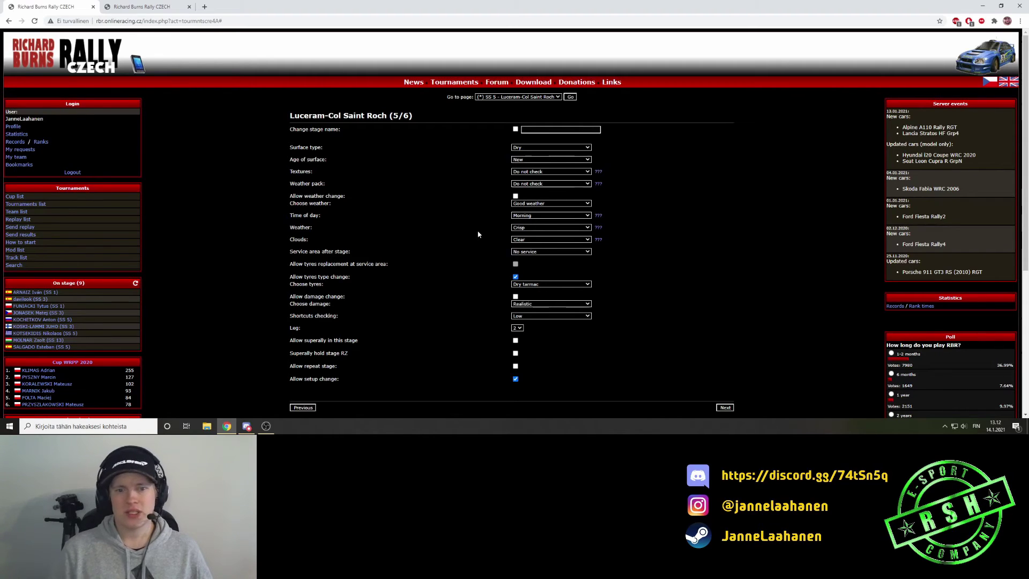
{"action": "key", "text": "ctrl+Tab"}
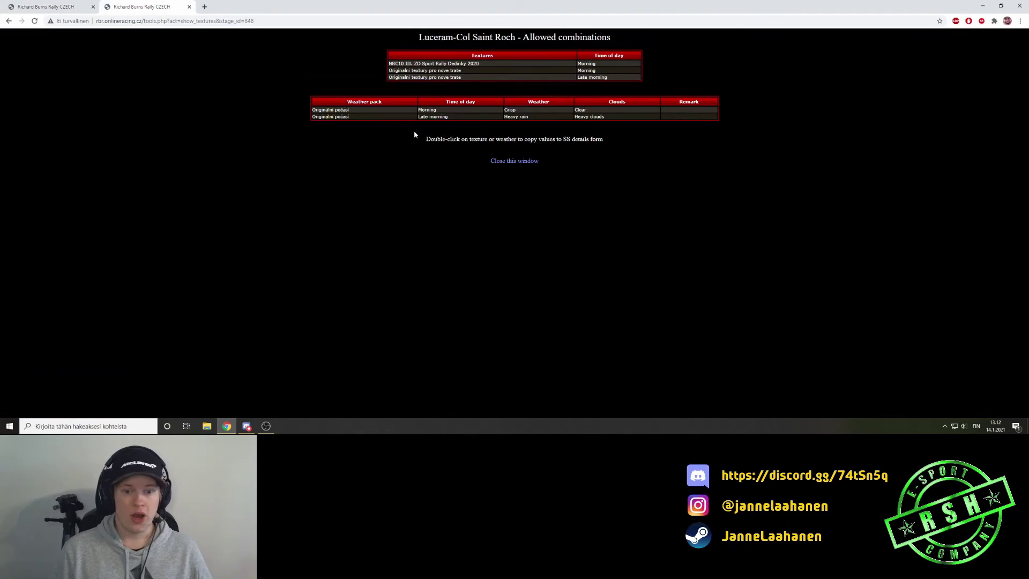
{"action": "key", "text": "ctrl+Tab"}
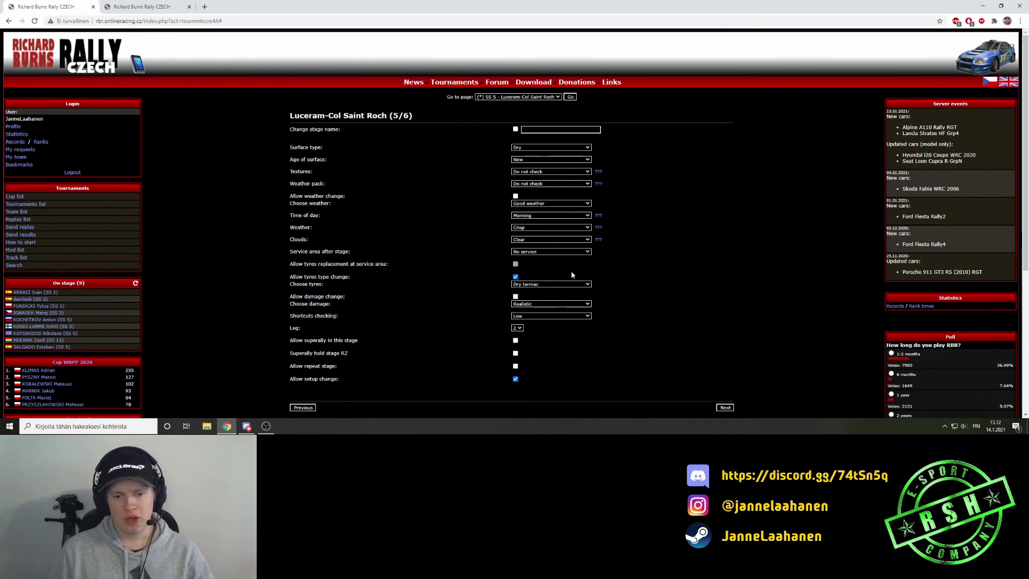
Step: Disallow tyre type and setup changes, keep shortcuts checking at Low, and submit the stage
{"action": "left_click", "coordinate": [516, 277]}
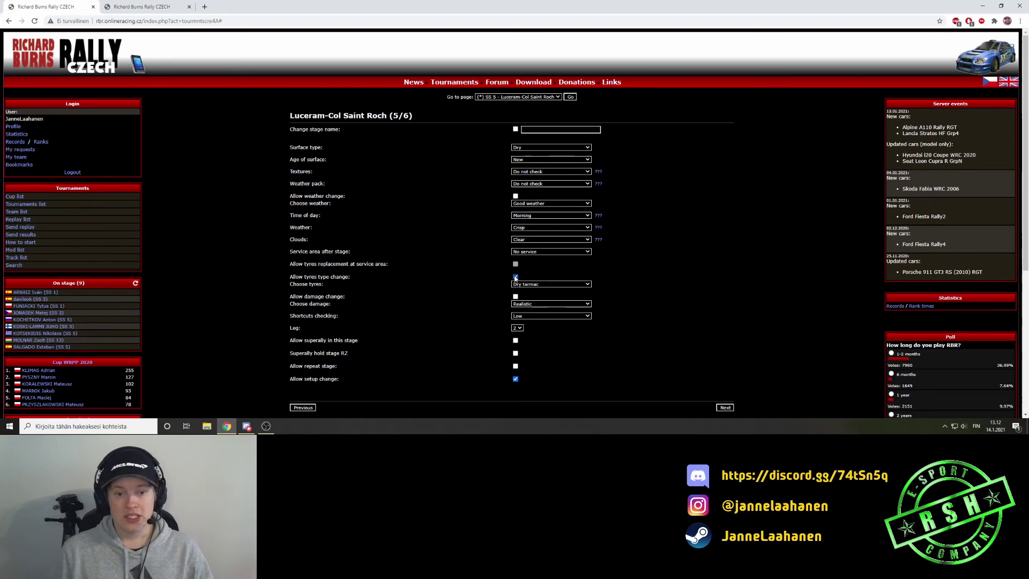
{"action": "scroll", "coordinate": [512, 305], "scroll_direction": "down", "scroll_amount": 1}
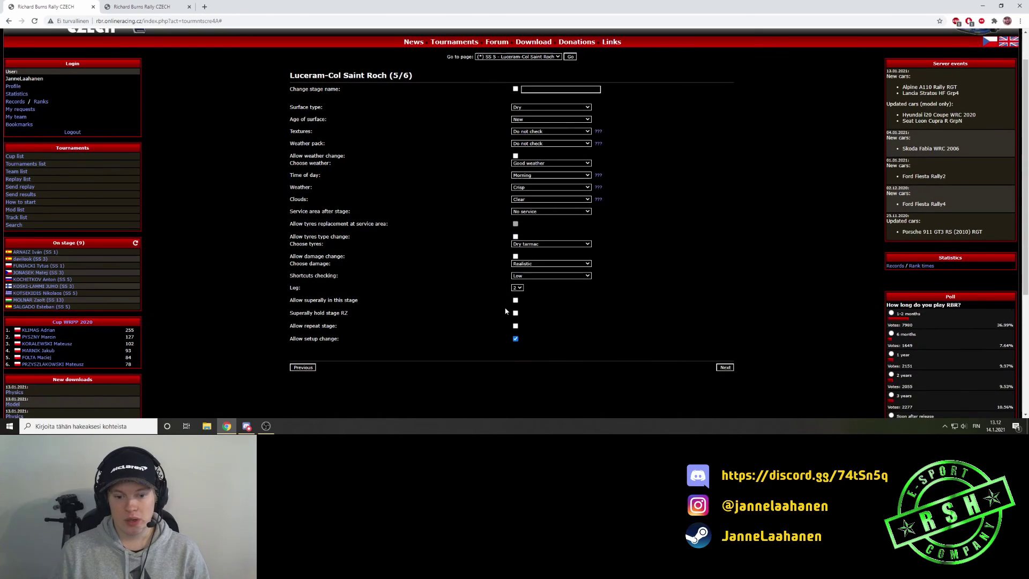
{"action": "left_click", "coordinate": [515, 339]}
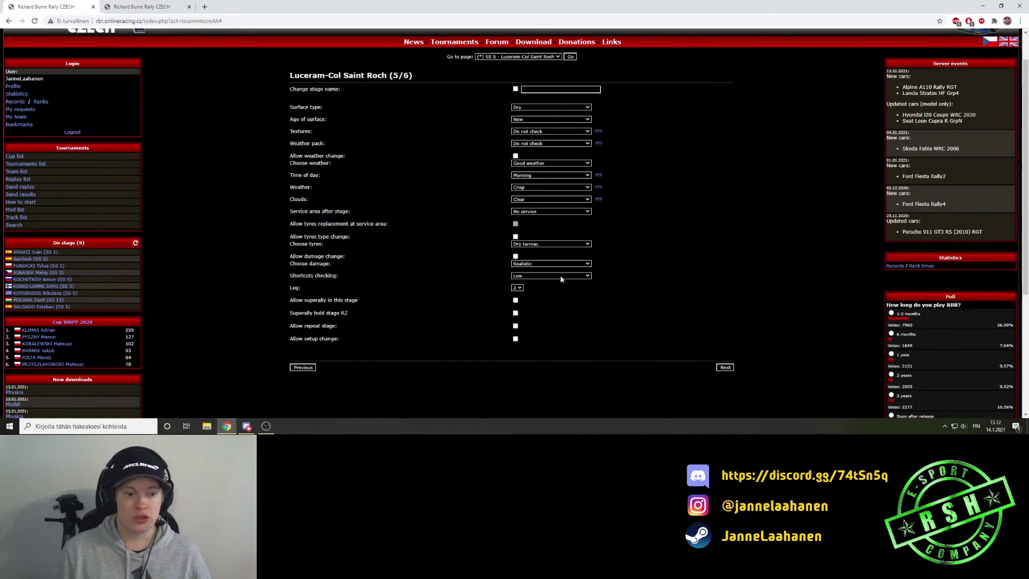
{"action": "left_click", "coordinate": [571, 276]}
{"action": "left_click", "coordinate": [573, 283]}
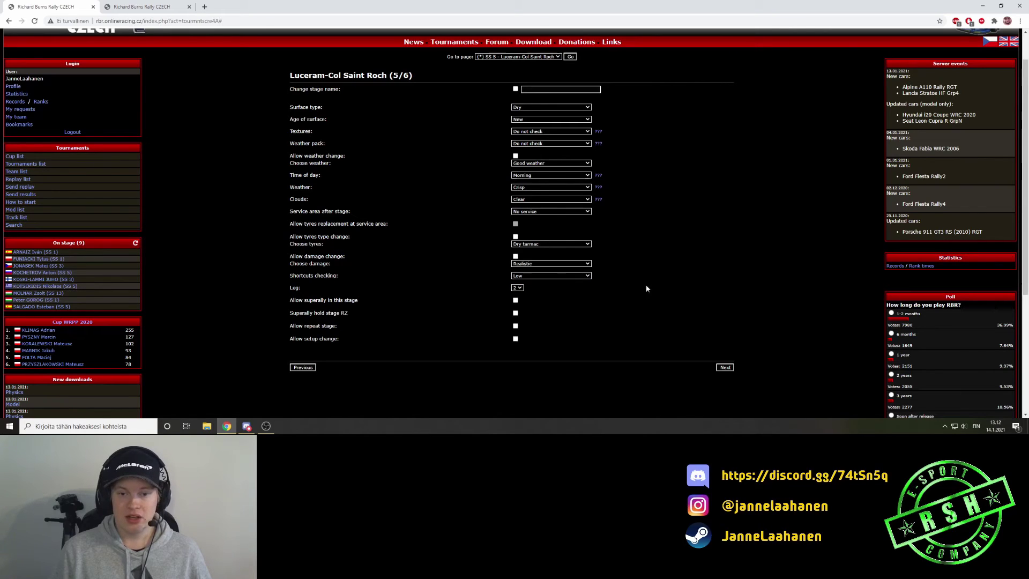
{"action": "left_click", "coordinate": [725, 369]}
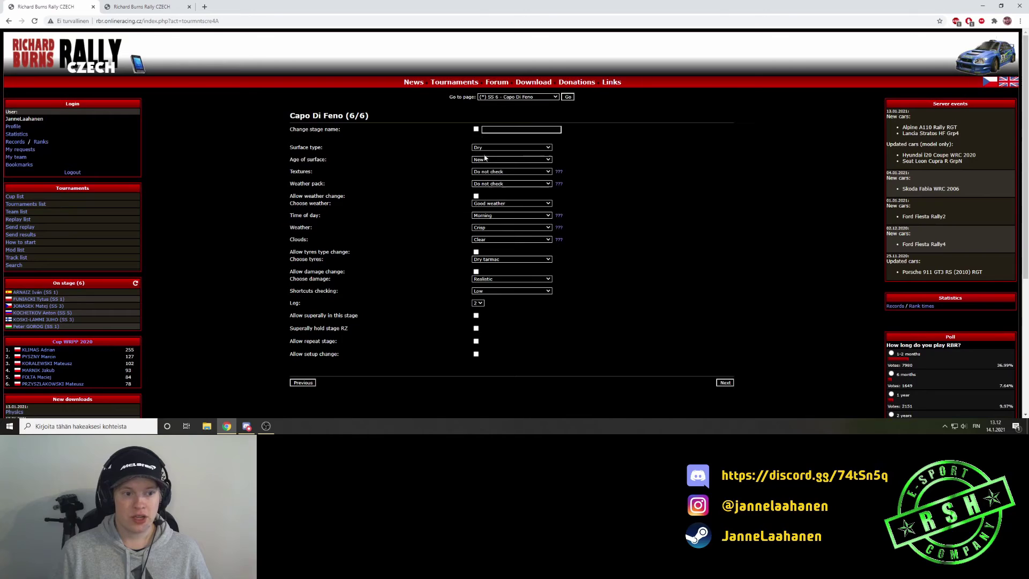
Step: Set Capo Di Feno's weather pack to Do not check and submit the last stage
{"action": "left_click", "coordinate": [559, 172]}
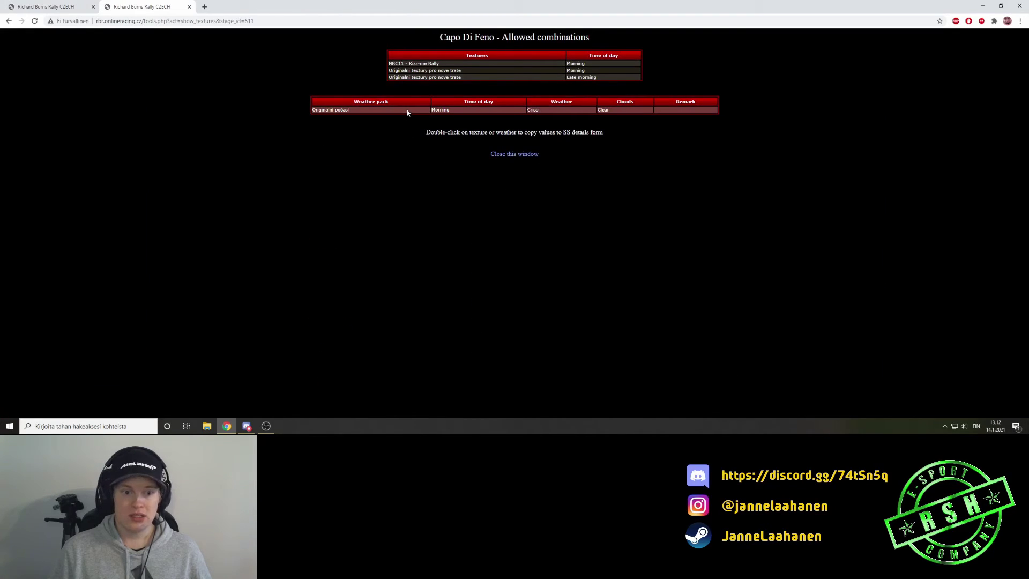
{"action": "left_click", "coordinate": [46, 6]}
{"action": "left_click", "coordinate": [528, 184]}
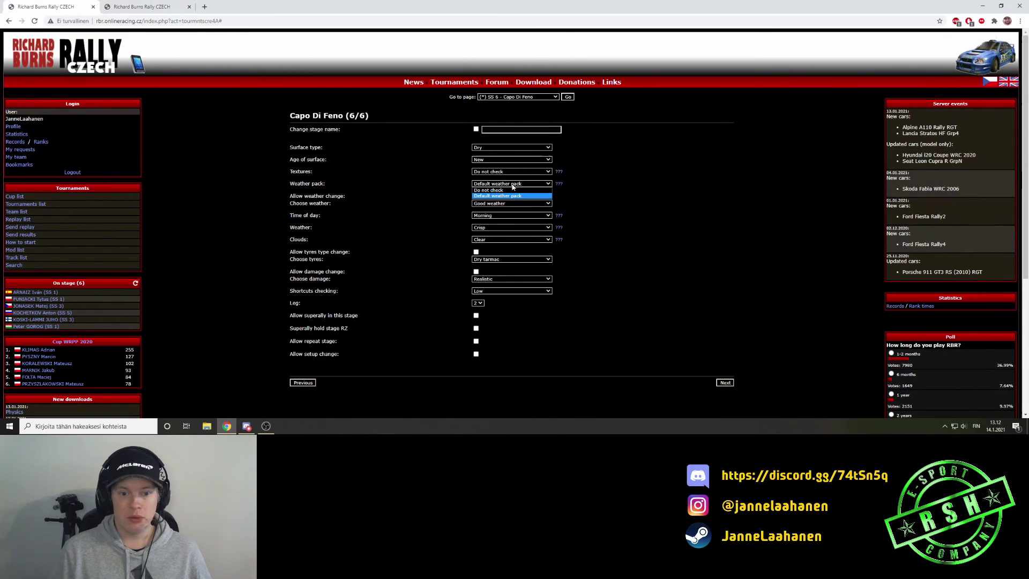
{"action": "left_click", "coordinate": [500, 197]}
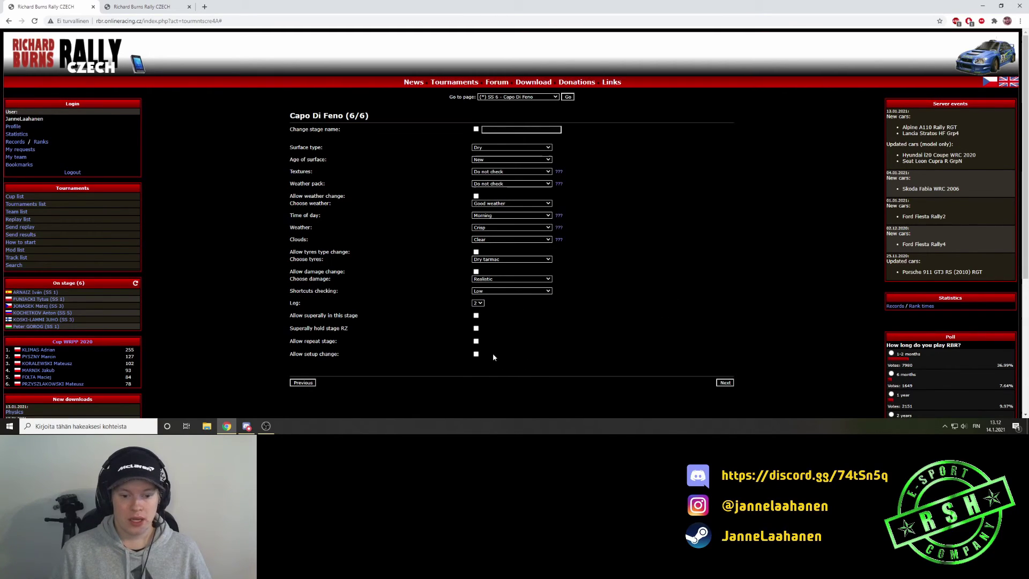
{"action": "scroll", "coordinate": [731, 318], "scroll_direction": "down", "scroll_amount": 1}
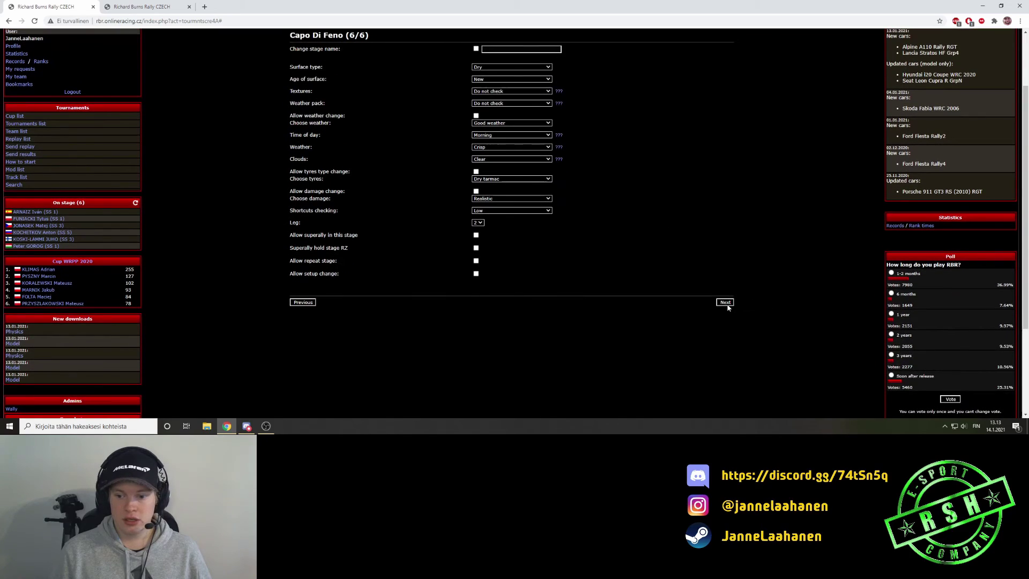
{"action": "left_click", "coordinate": [725, 300]}
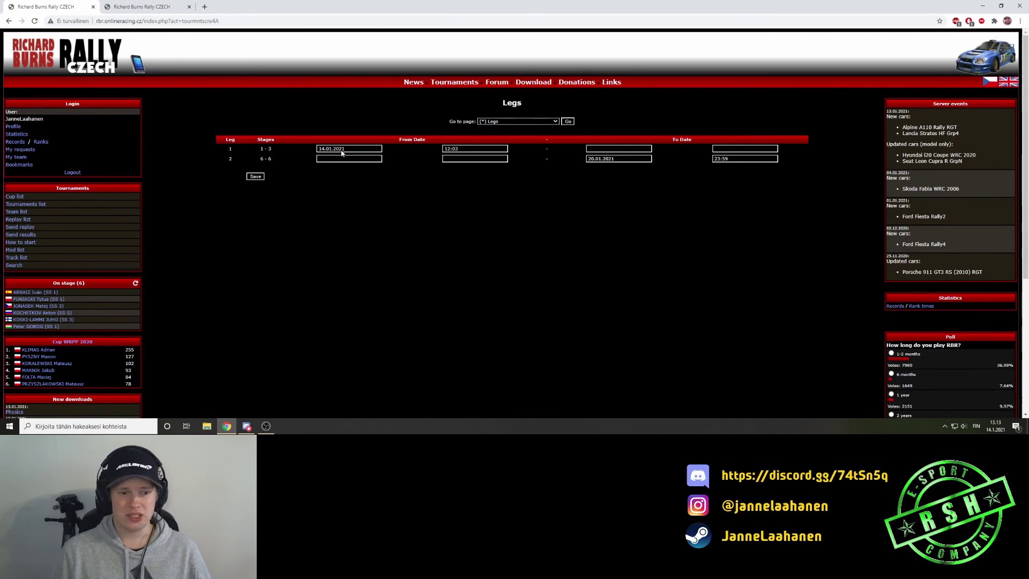
Step: End leg 1 on 15.1.2021 at 11.00 and start leg 2 on 16.1.2021 at 16:00
{"action": "type", "text": "15"}
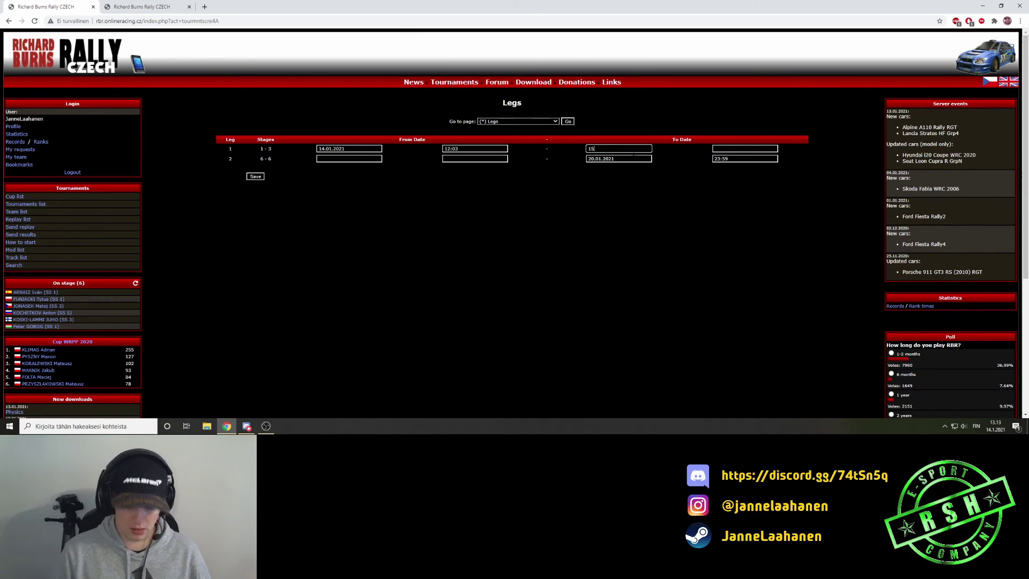
{"action": "type", "text": ".1.2021"}
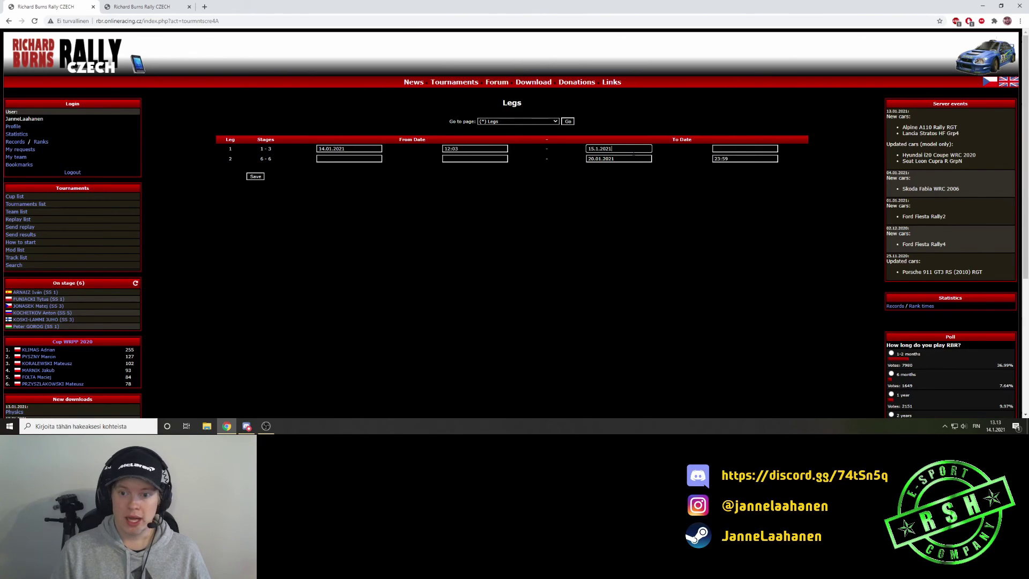
{"action": "key", "text": "Tab"}
{"action": "type", "text": "11."}
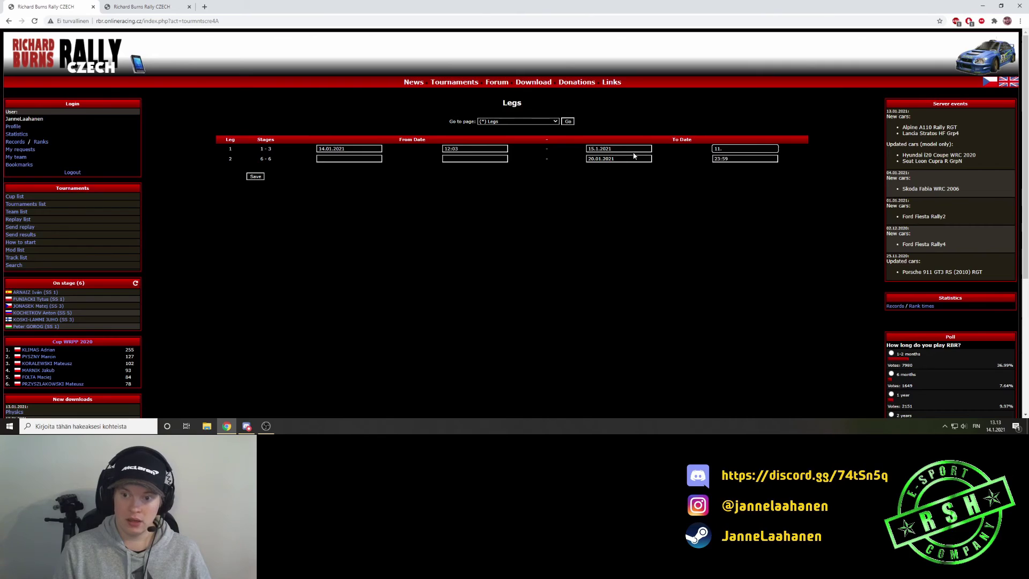
{"action": "type", "text": "00"}
{"action": "key", "text": "Tab"}
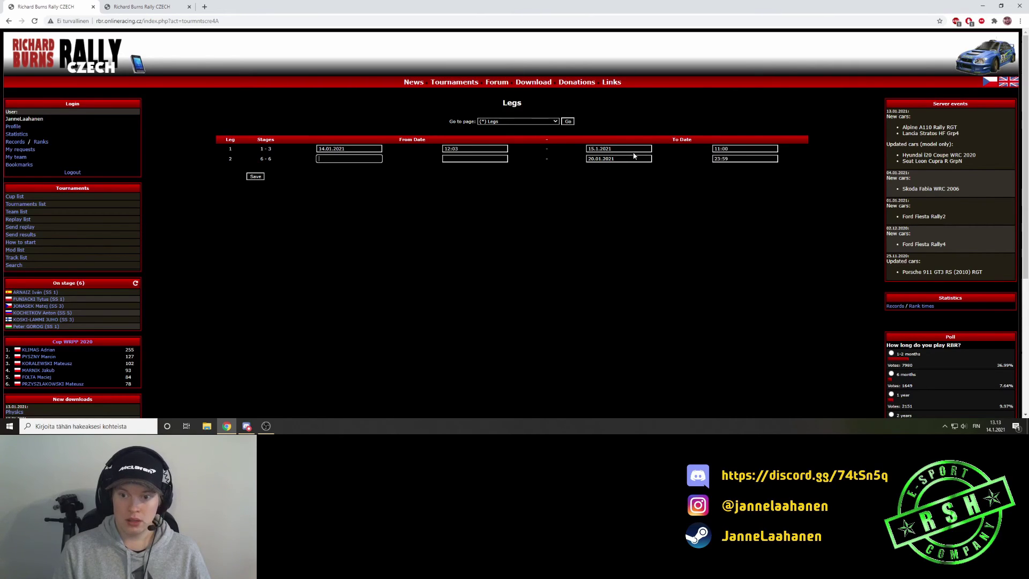
{"action": "type", "text": "1"}
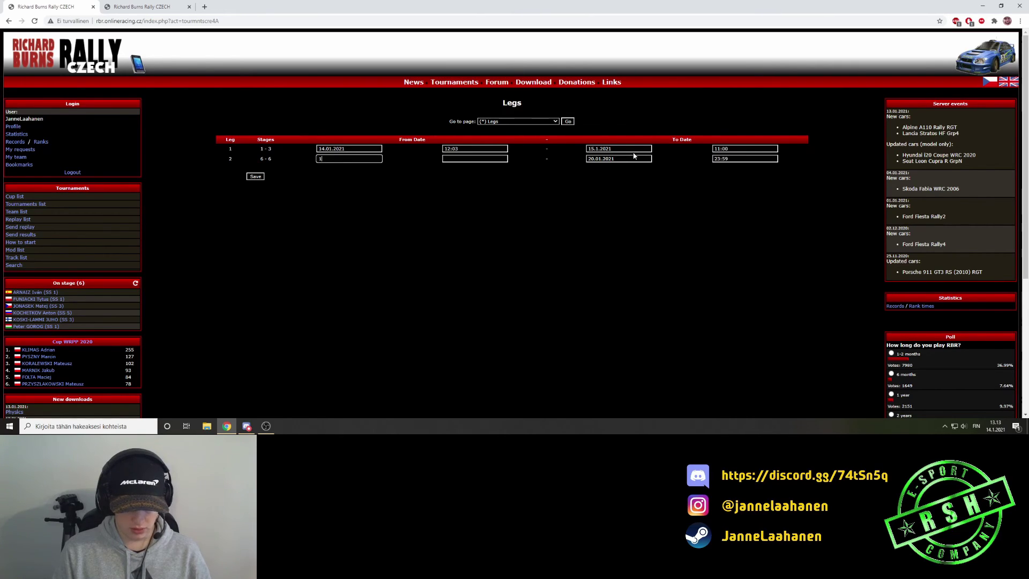
{"action": "type", "text": "6.1."}
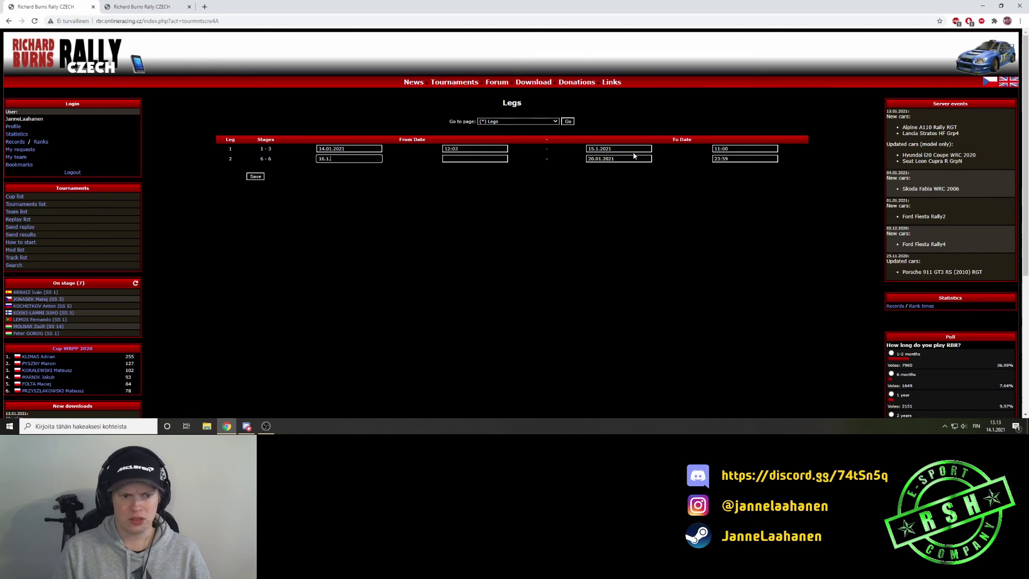
{"action": "type", "text": "2021"}
{"action": "key", "text": "Tab"}
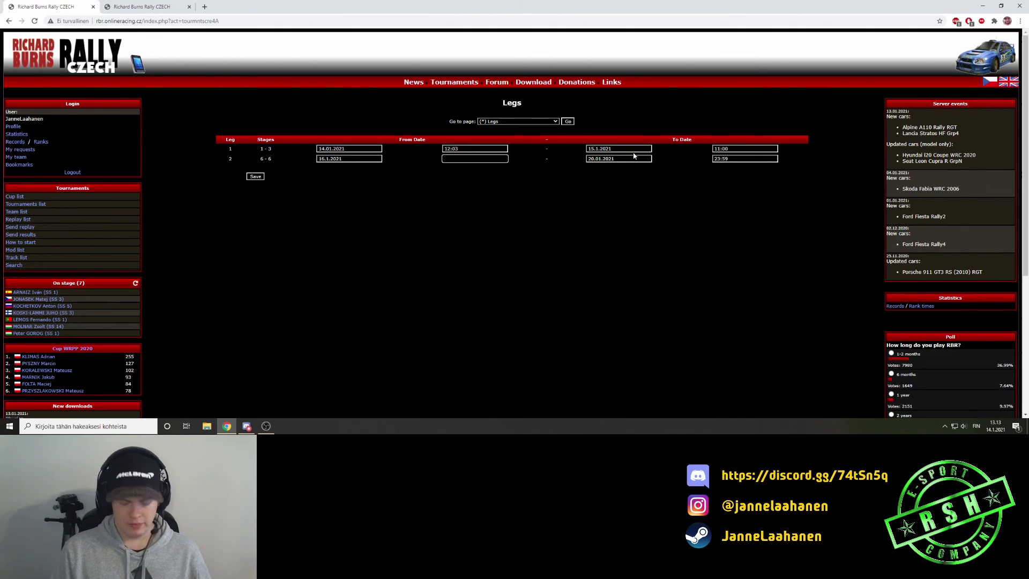
{"action": "type", "text": "16:00"}
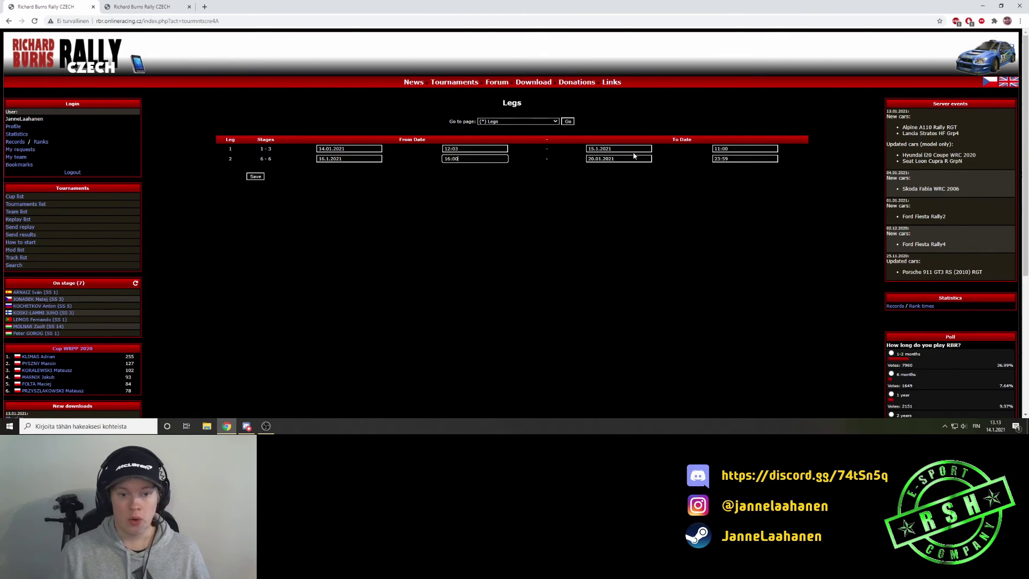